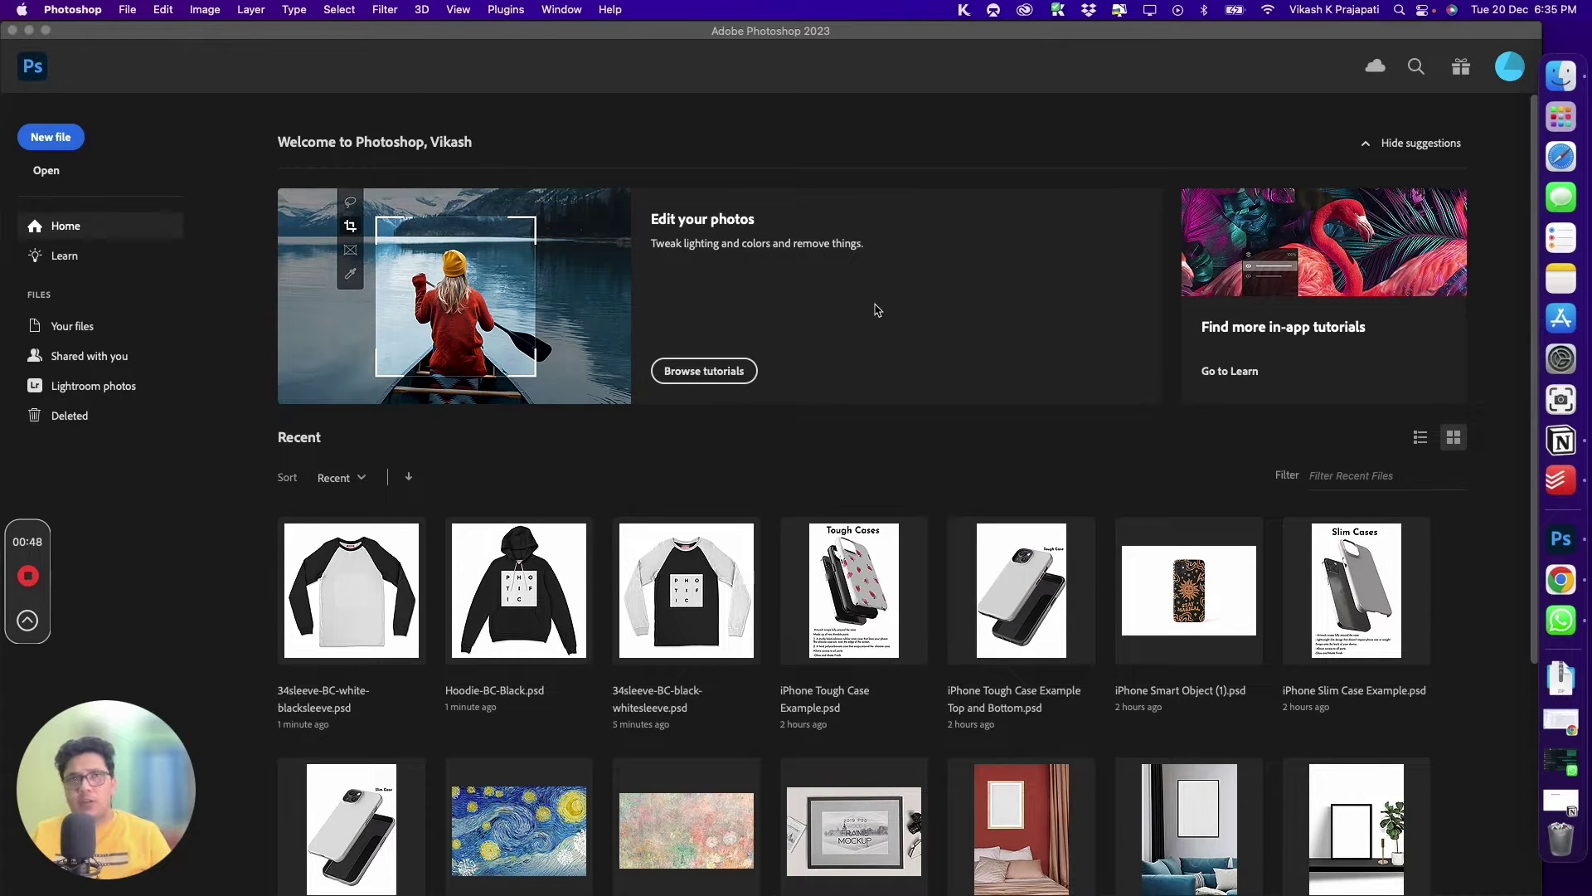
Bring the Photoshop window into focus on its Home screen.
click(670, 117)
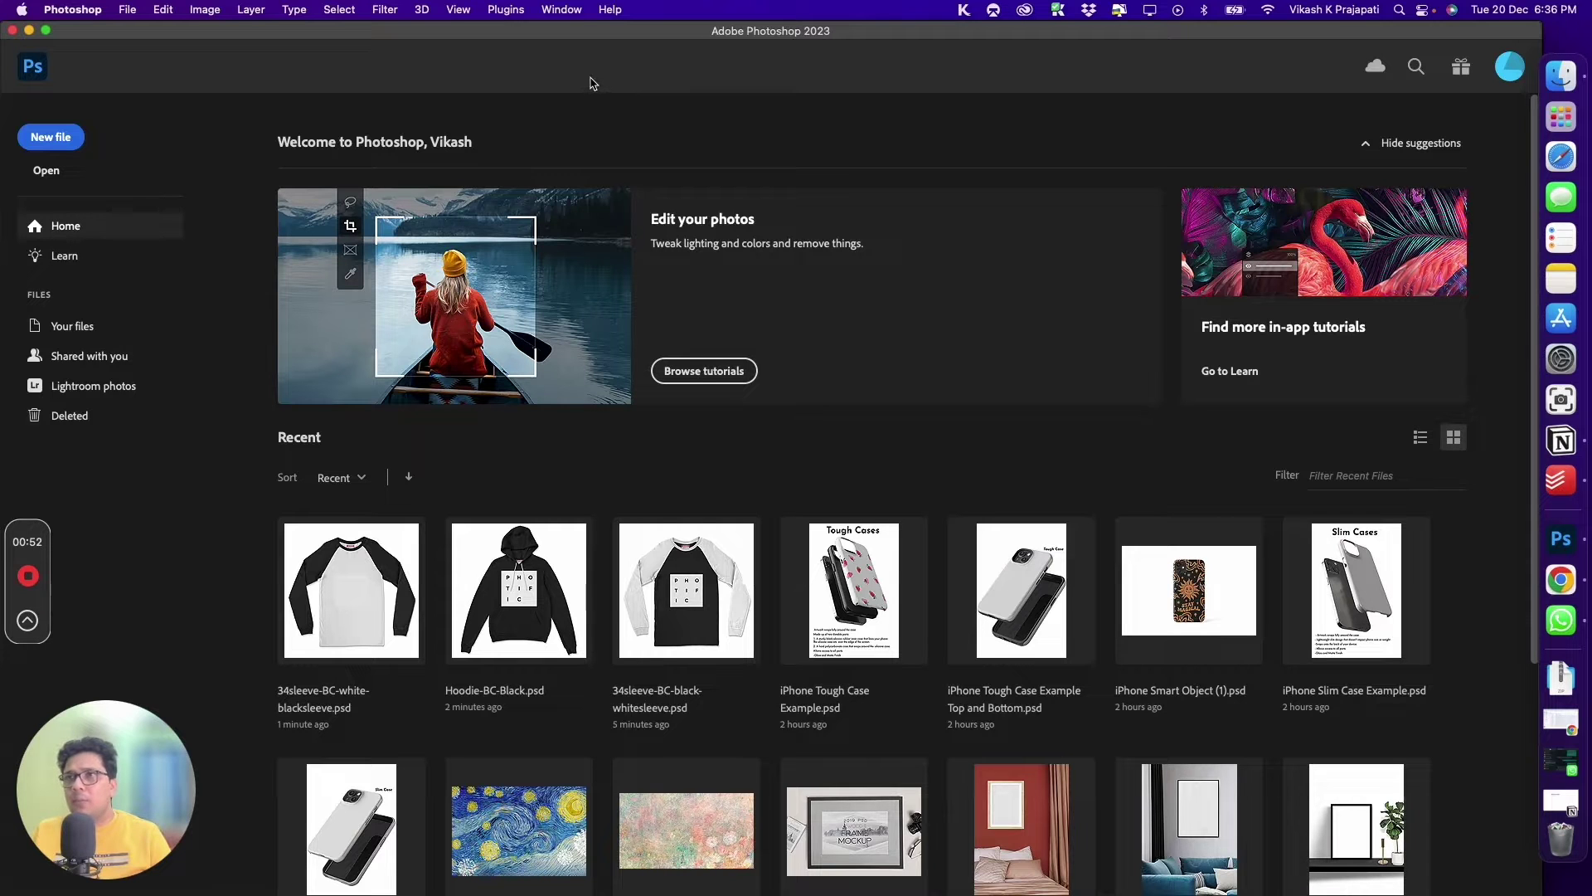
Launch Bulk Mockup, check its Settings page, return to Main, then switch to Finder.
click(506, 9)
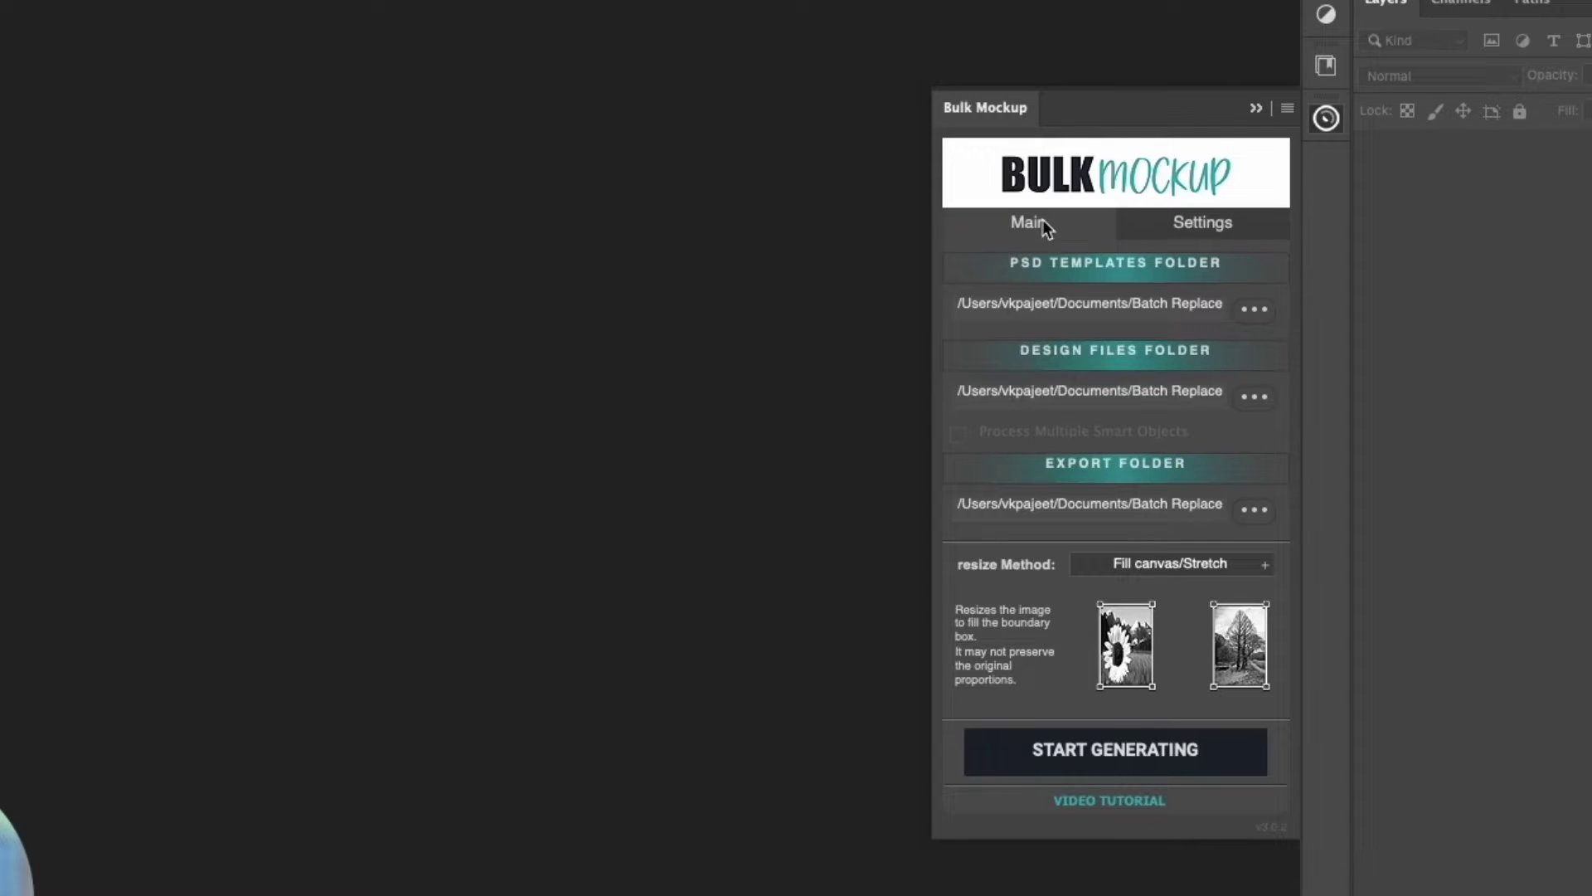
click(1184, 233)
click(1242, 230)
click(1022, 214)
key(ctrl+Up)
Reposition Finder and inspect the Mockups, Design File and empty Export folders.
click(1131, 721)
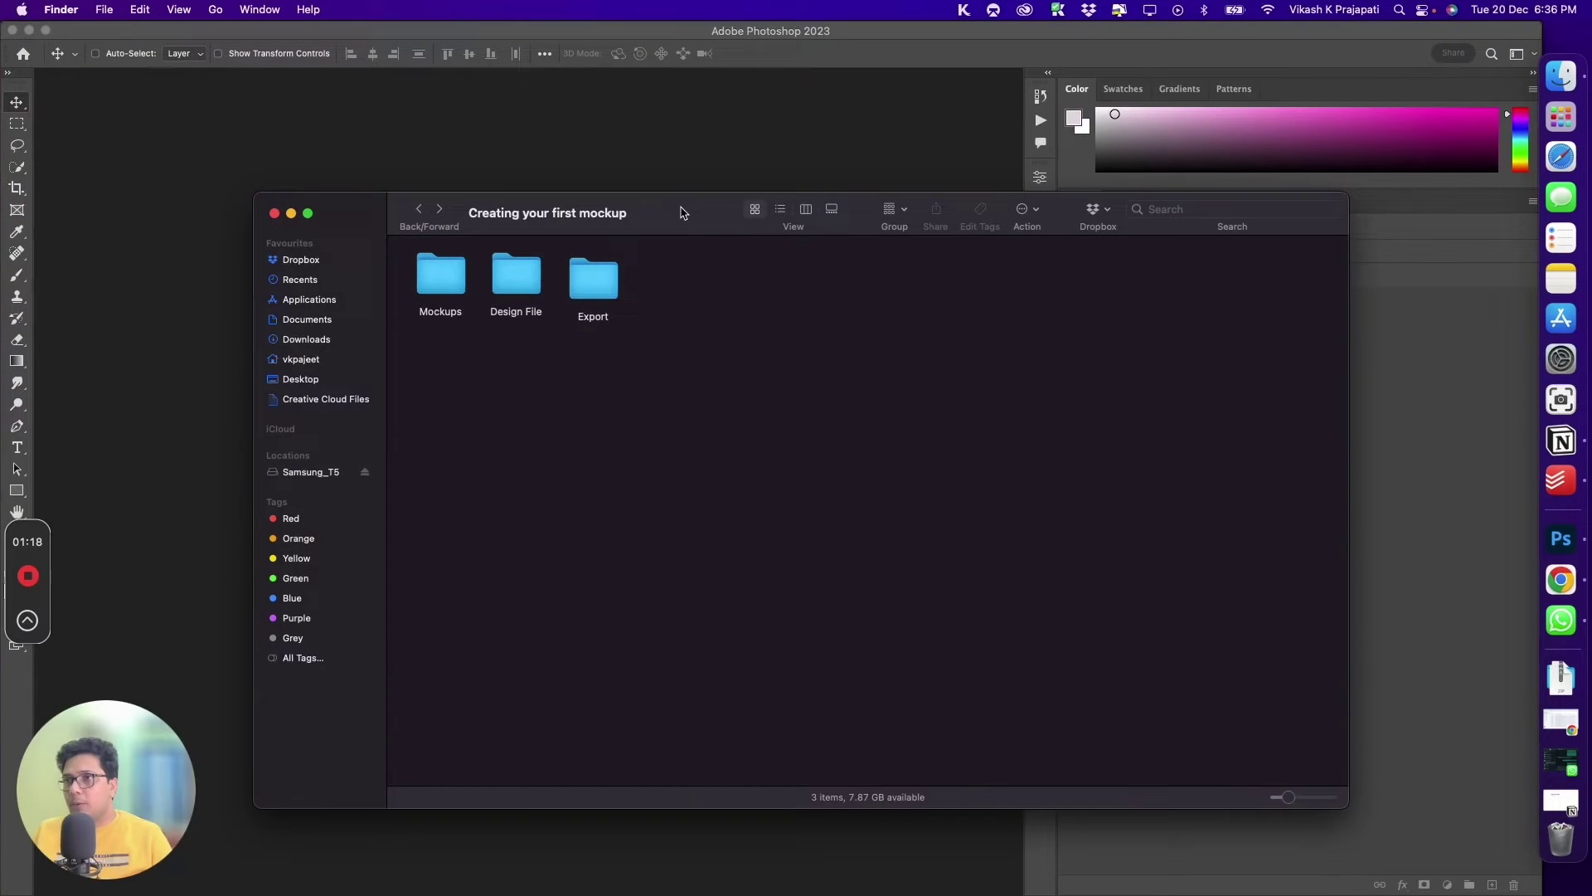
drag(681, 213, 630, 171)
click(365, 234)
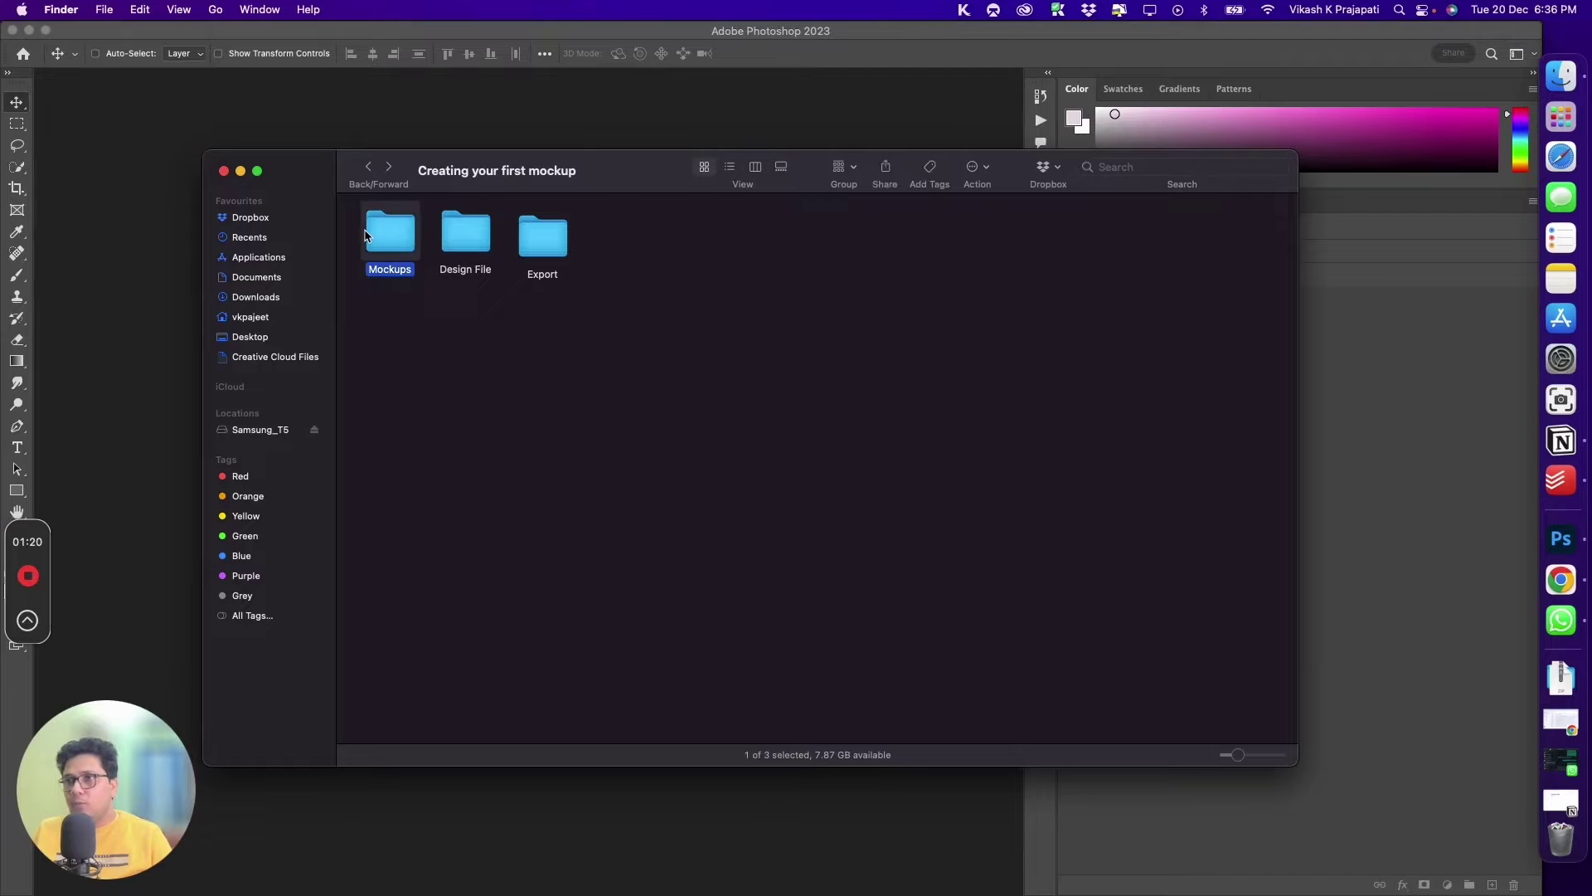
double_click(364, 235)
click(368, 166)
double_click(486, 236)
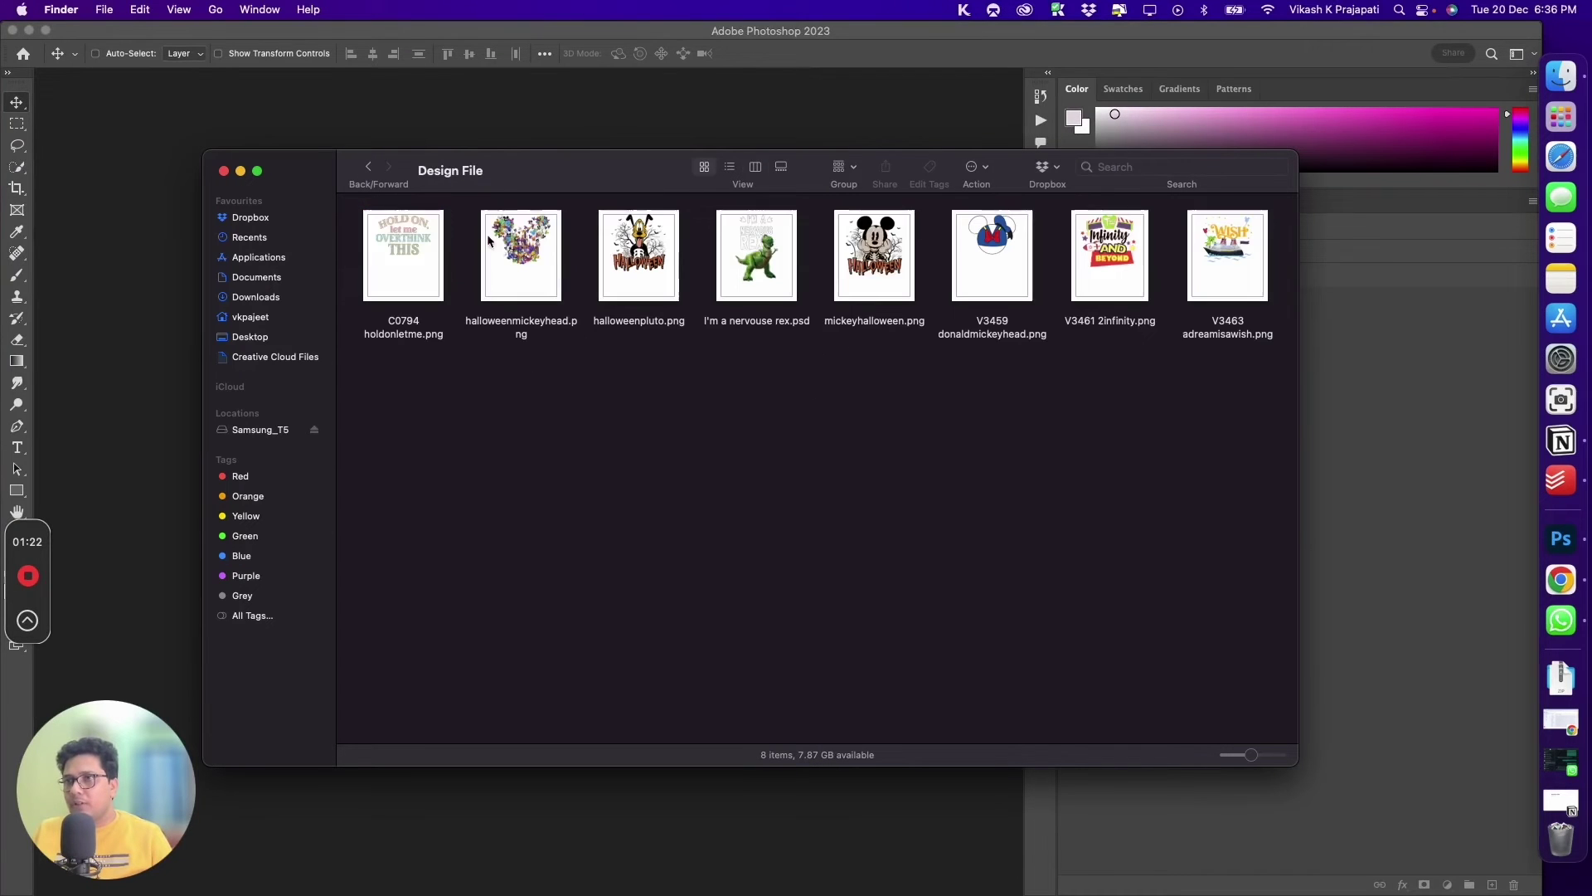
click(368, 166)
click(556, 225)
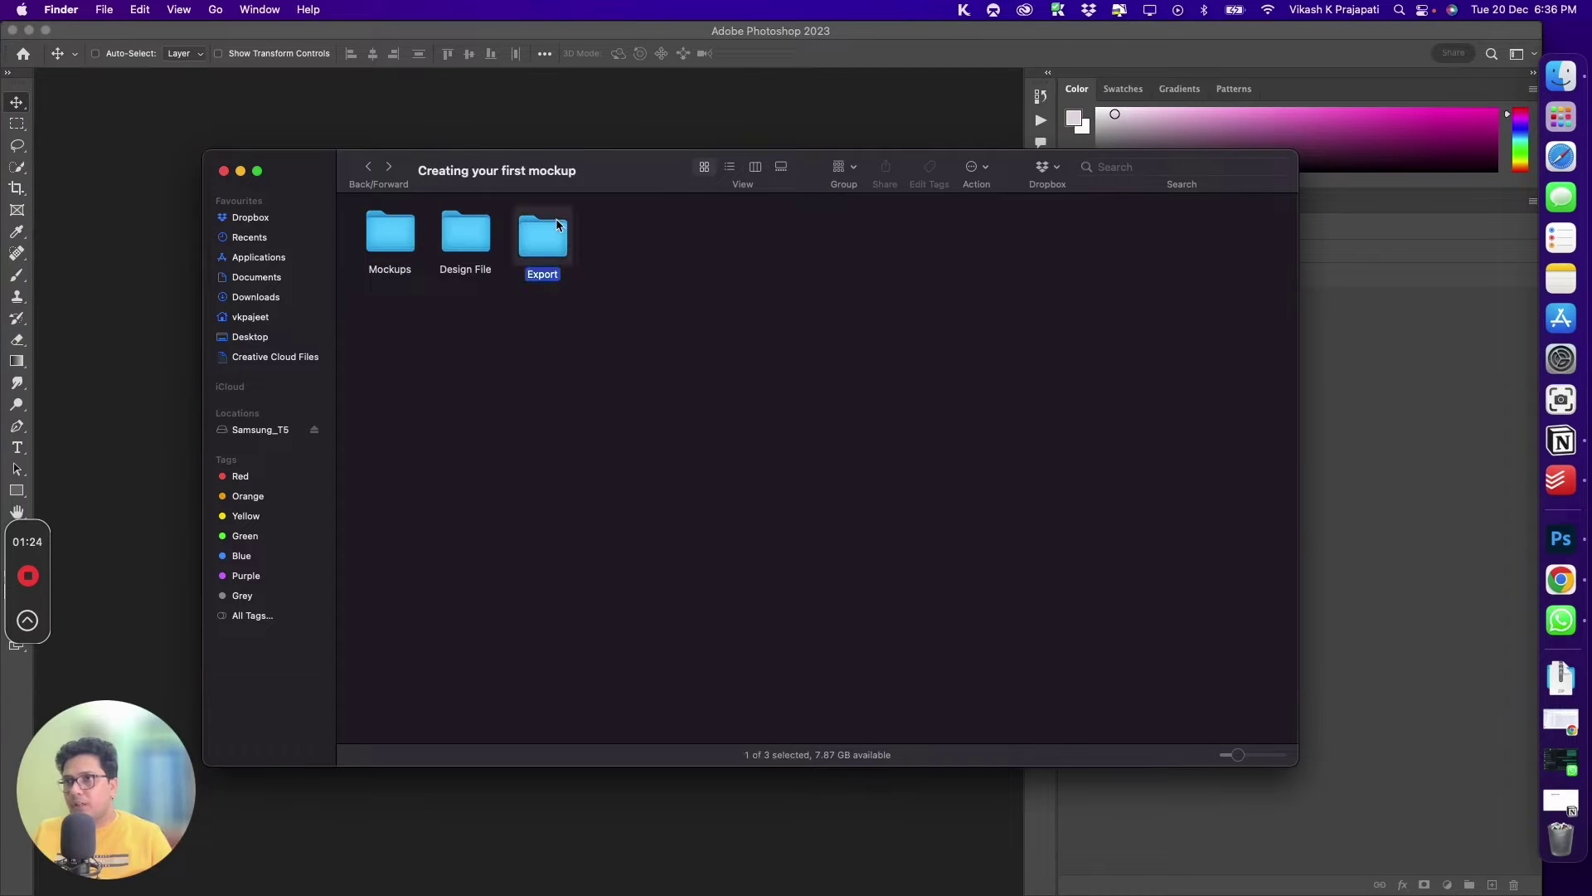
double_click(557, 225)
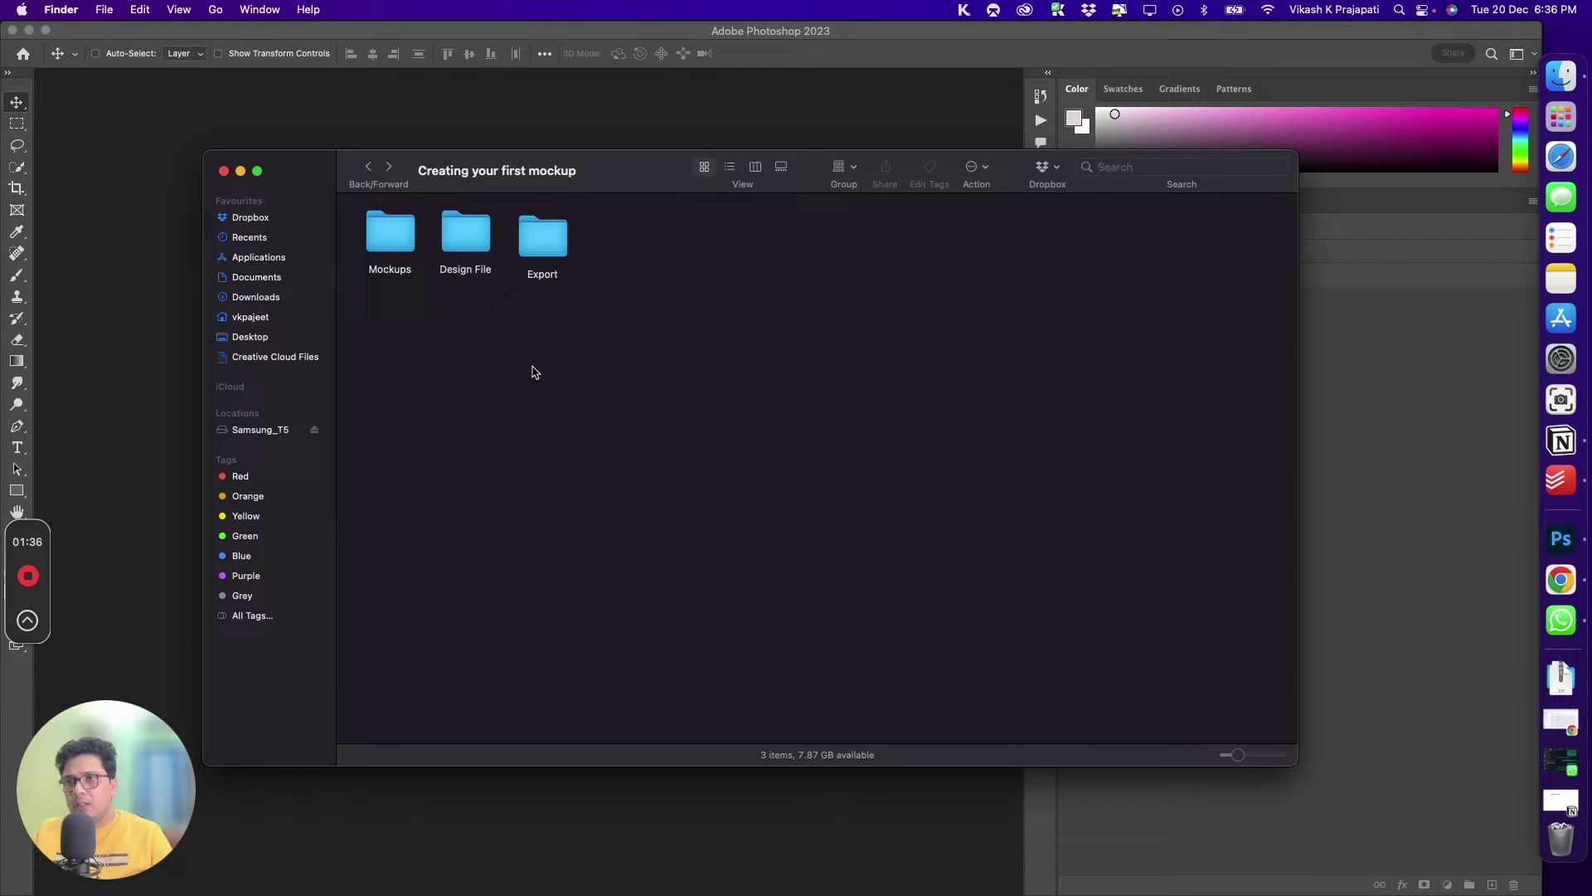
Look again at the Mockups PSD templates, then open the Design File images folder.
double_click(391, 243)
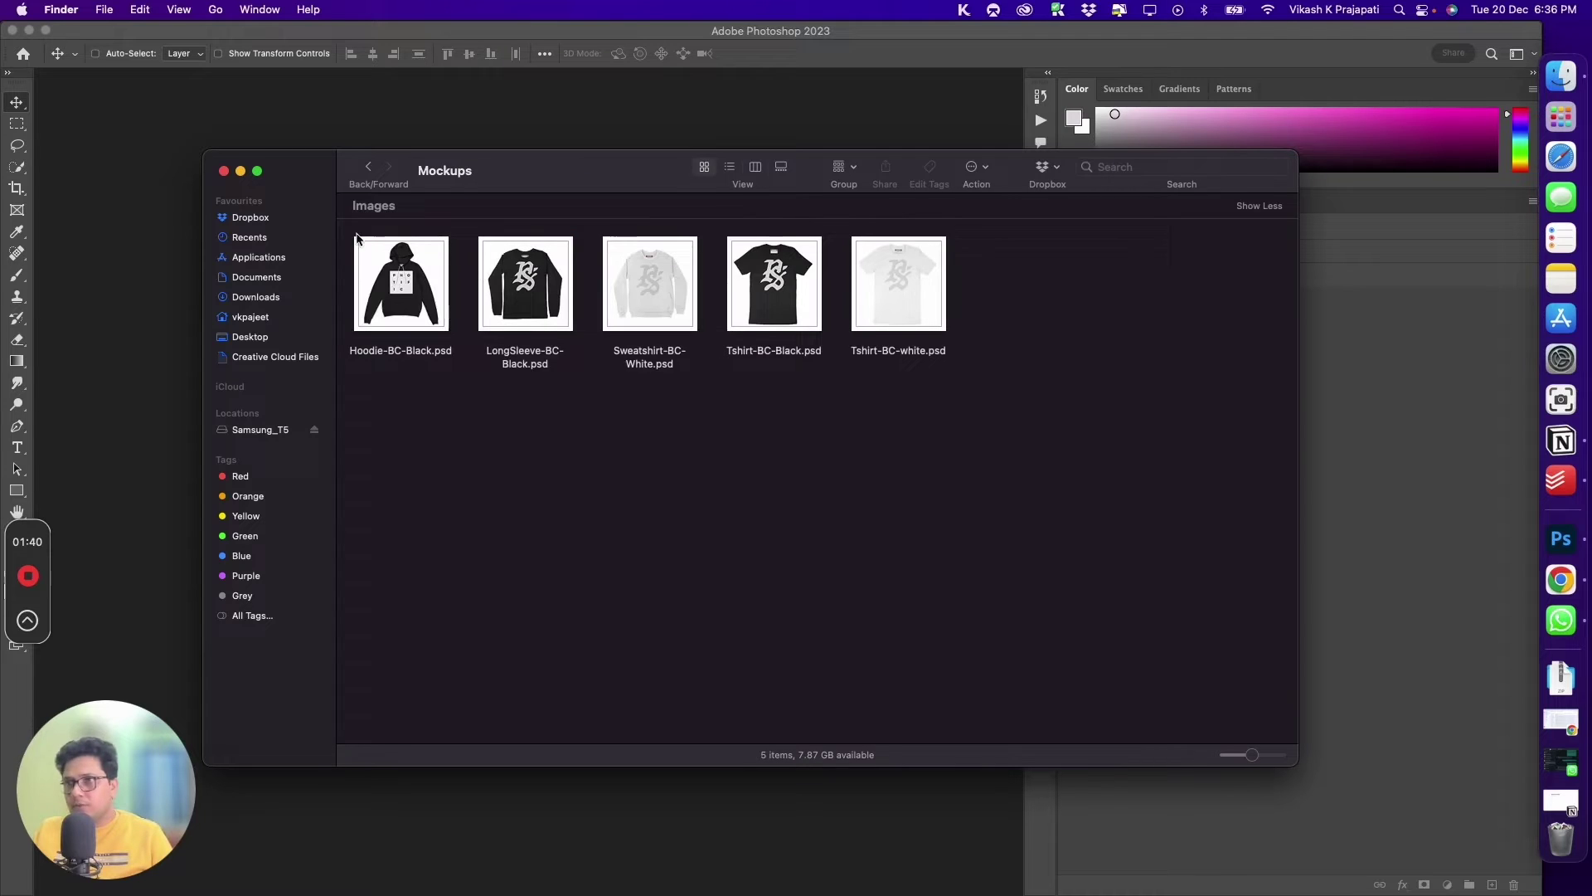
click(368, 167)
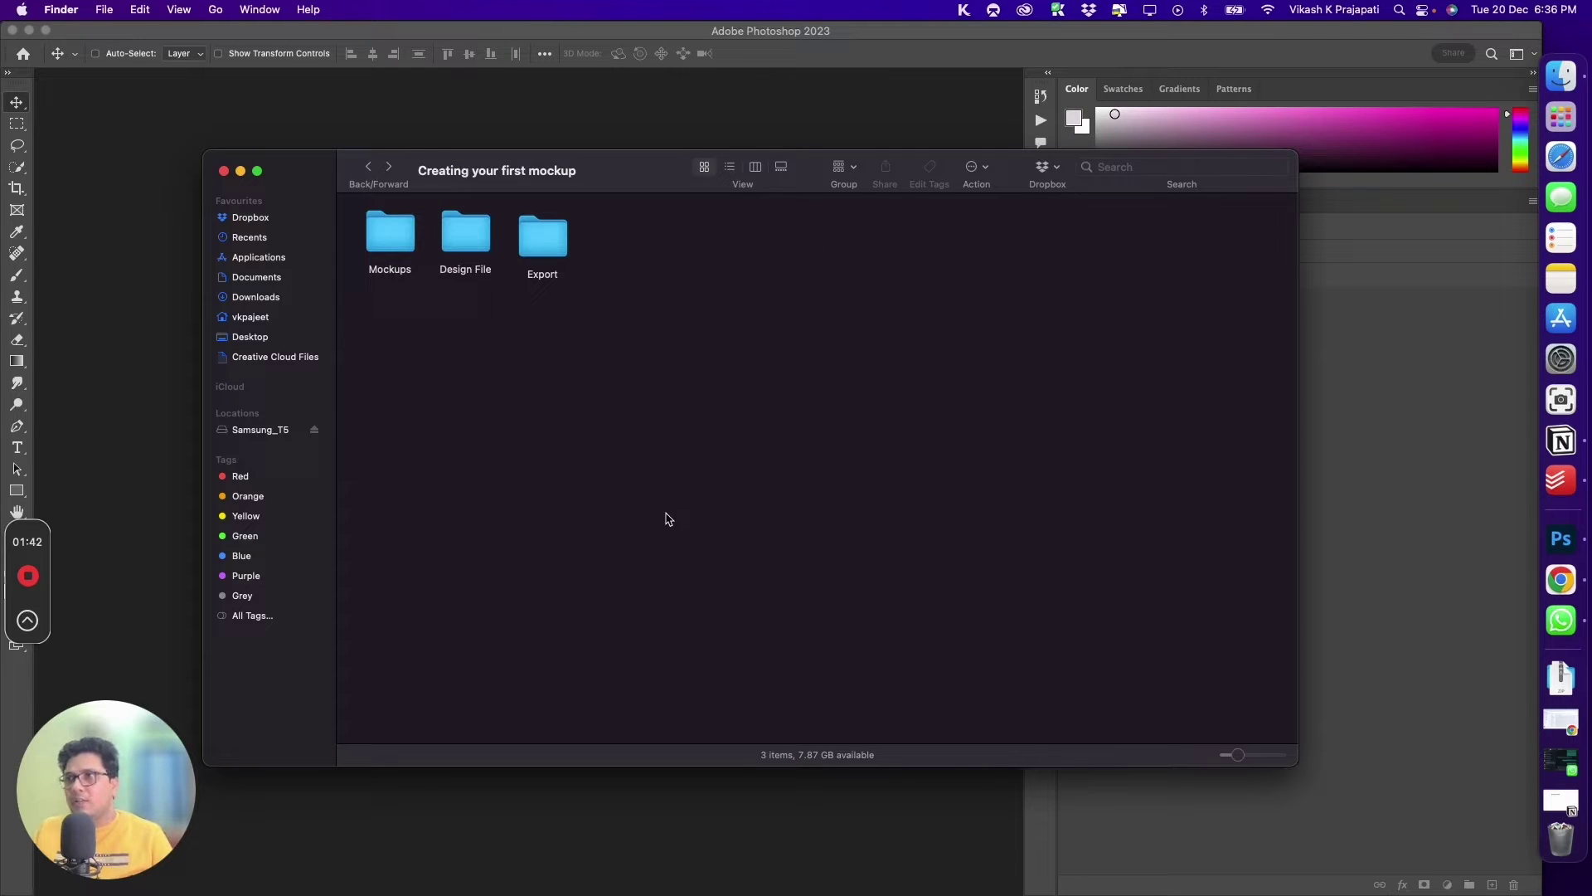
double_click(475, 248)
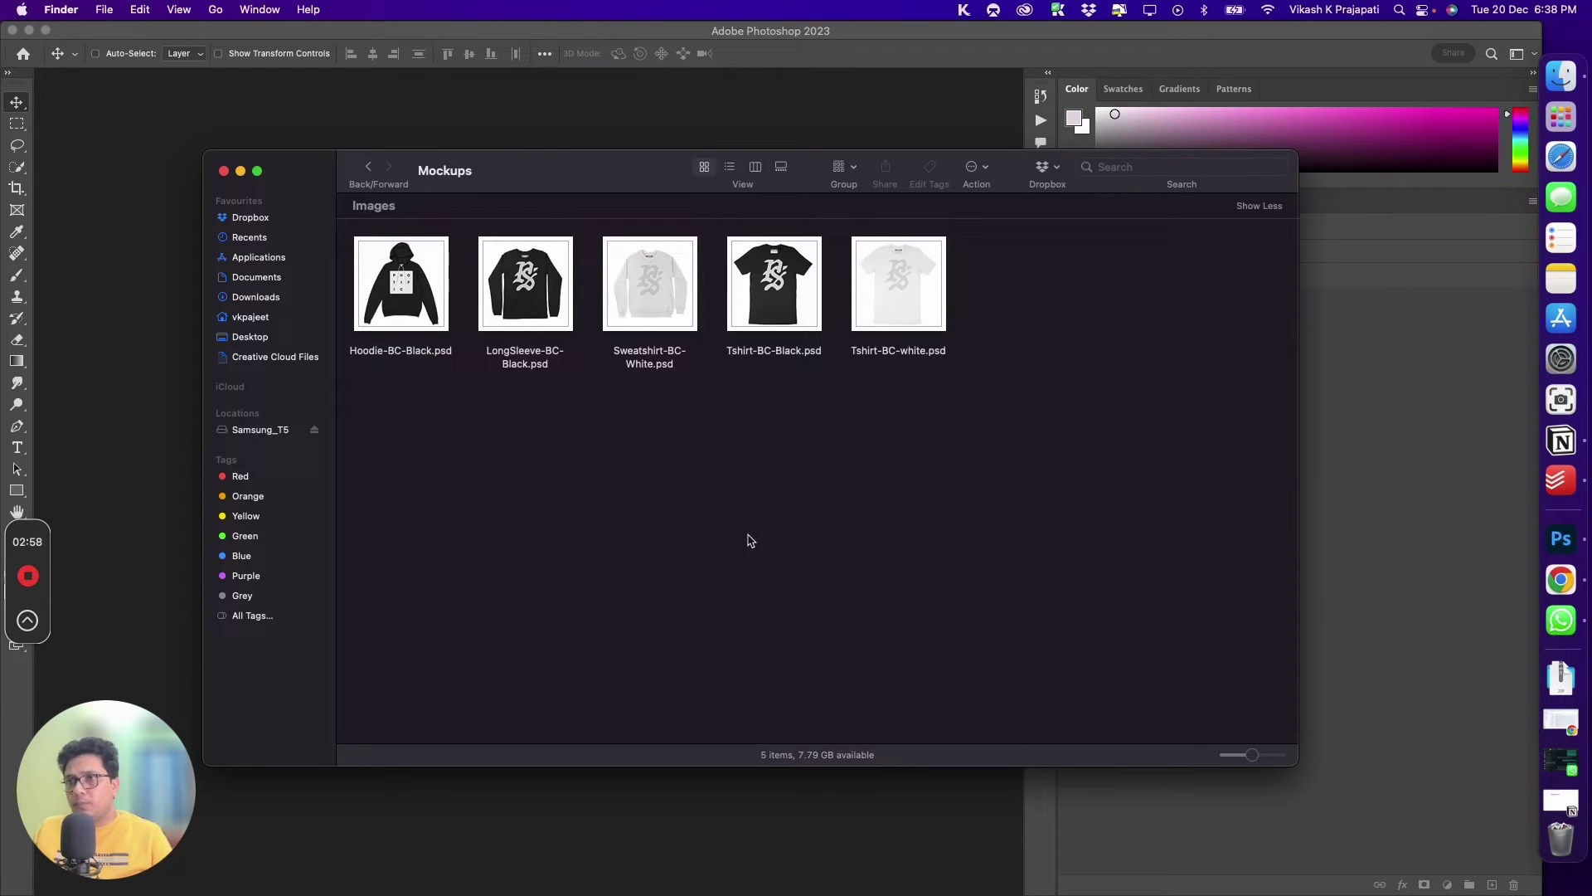
Open Hoodie-BC-Black.psd in Photoshop and select its Your Design layer.
drag(419, 276, 152, 261)
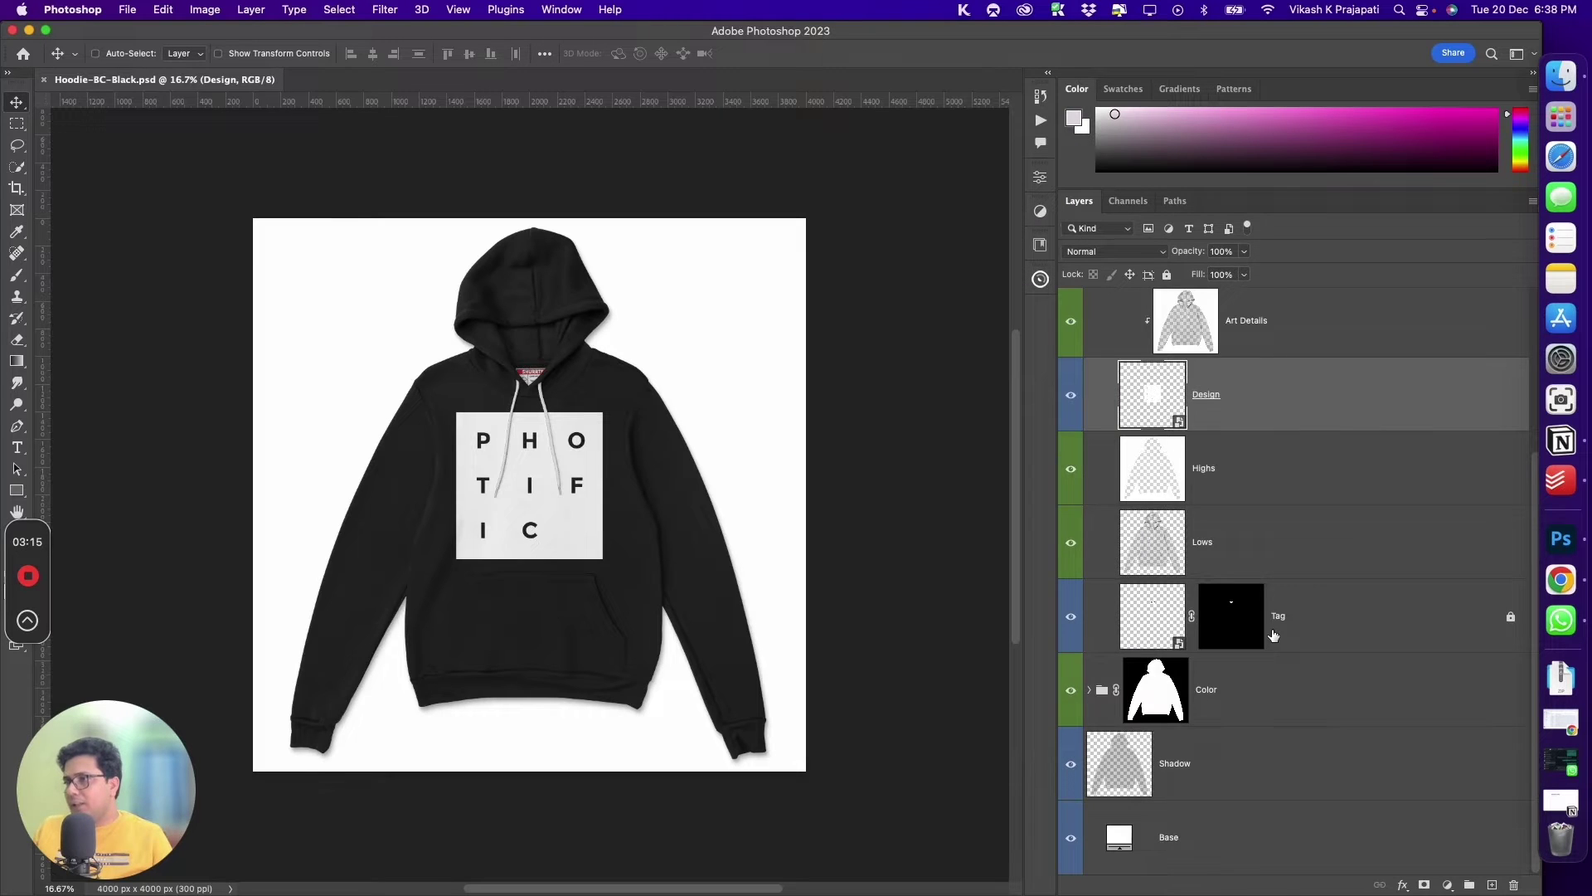
scroll(1274, 635, up, 3)
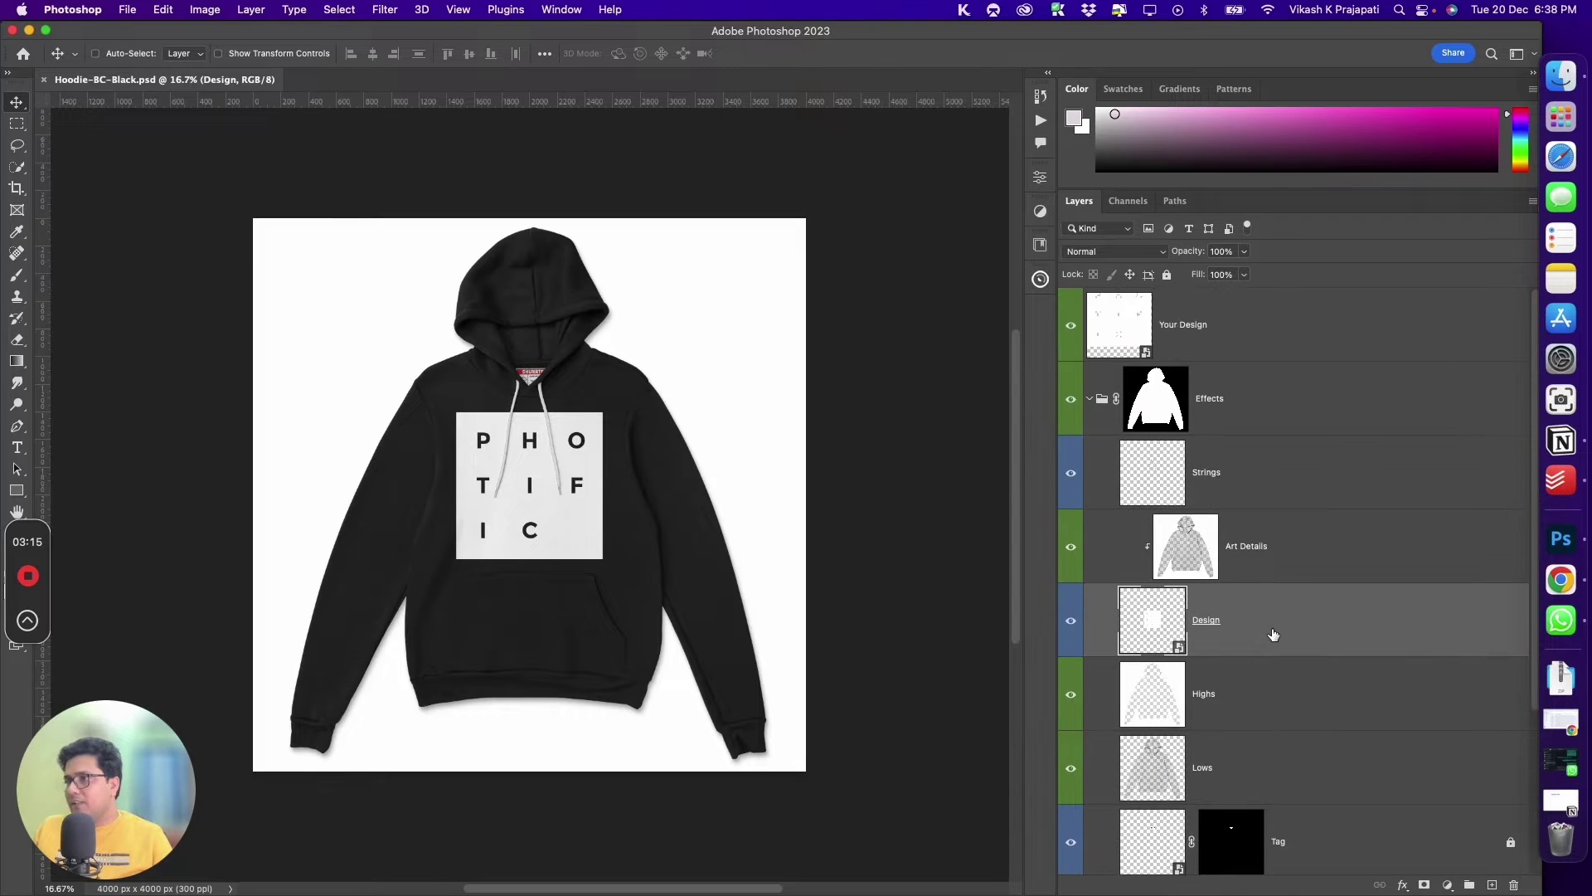
click(1202, 355)
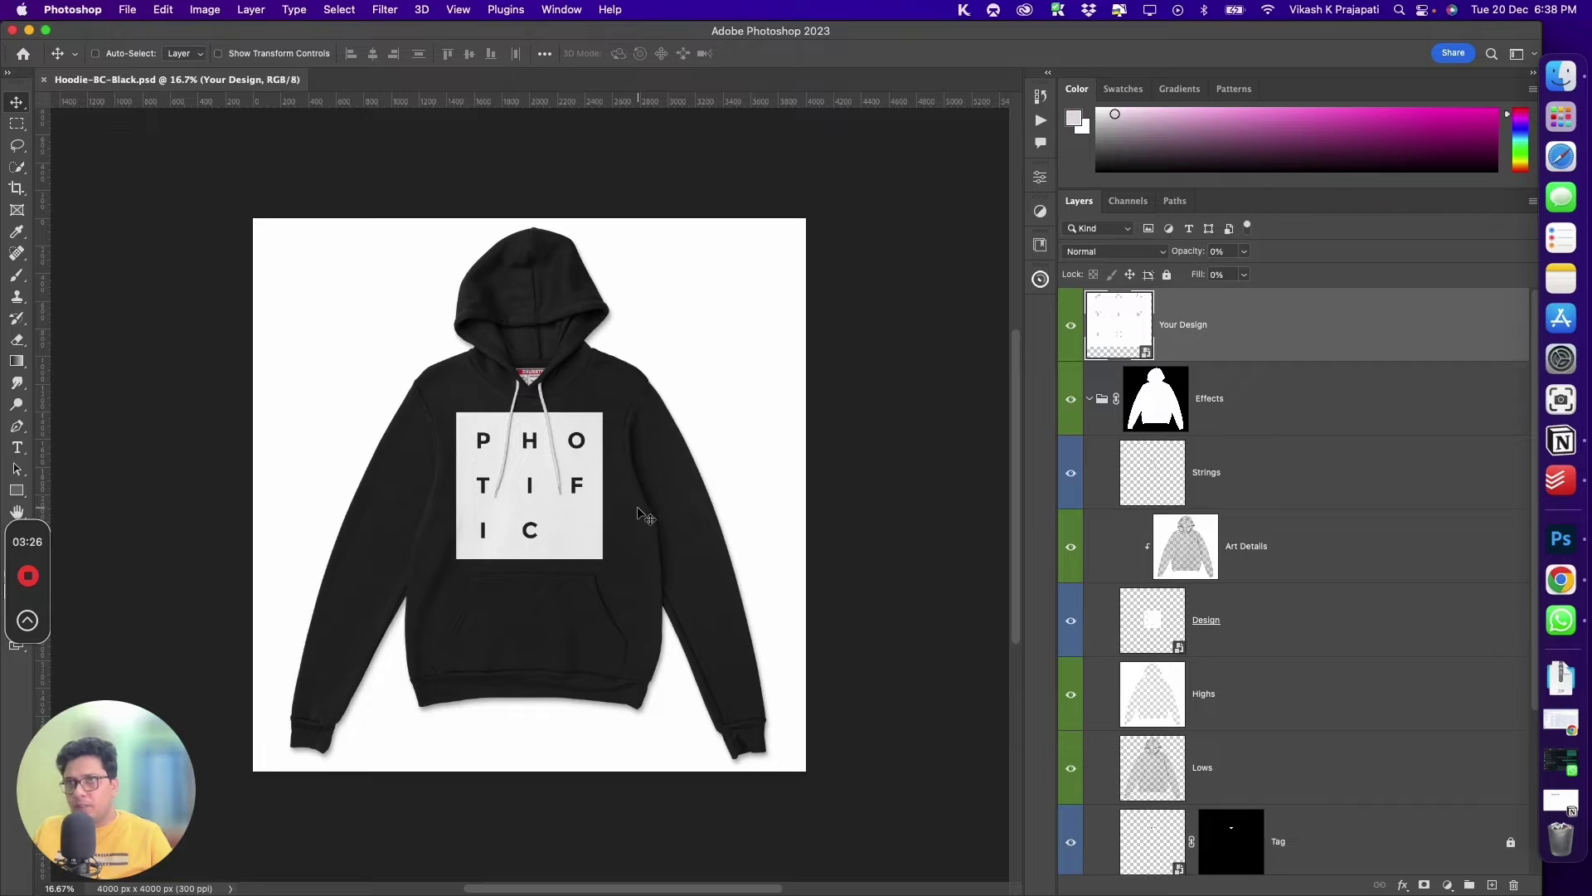
key(super)
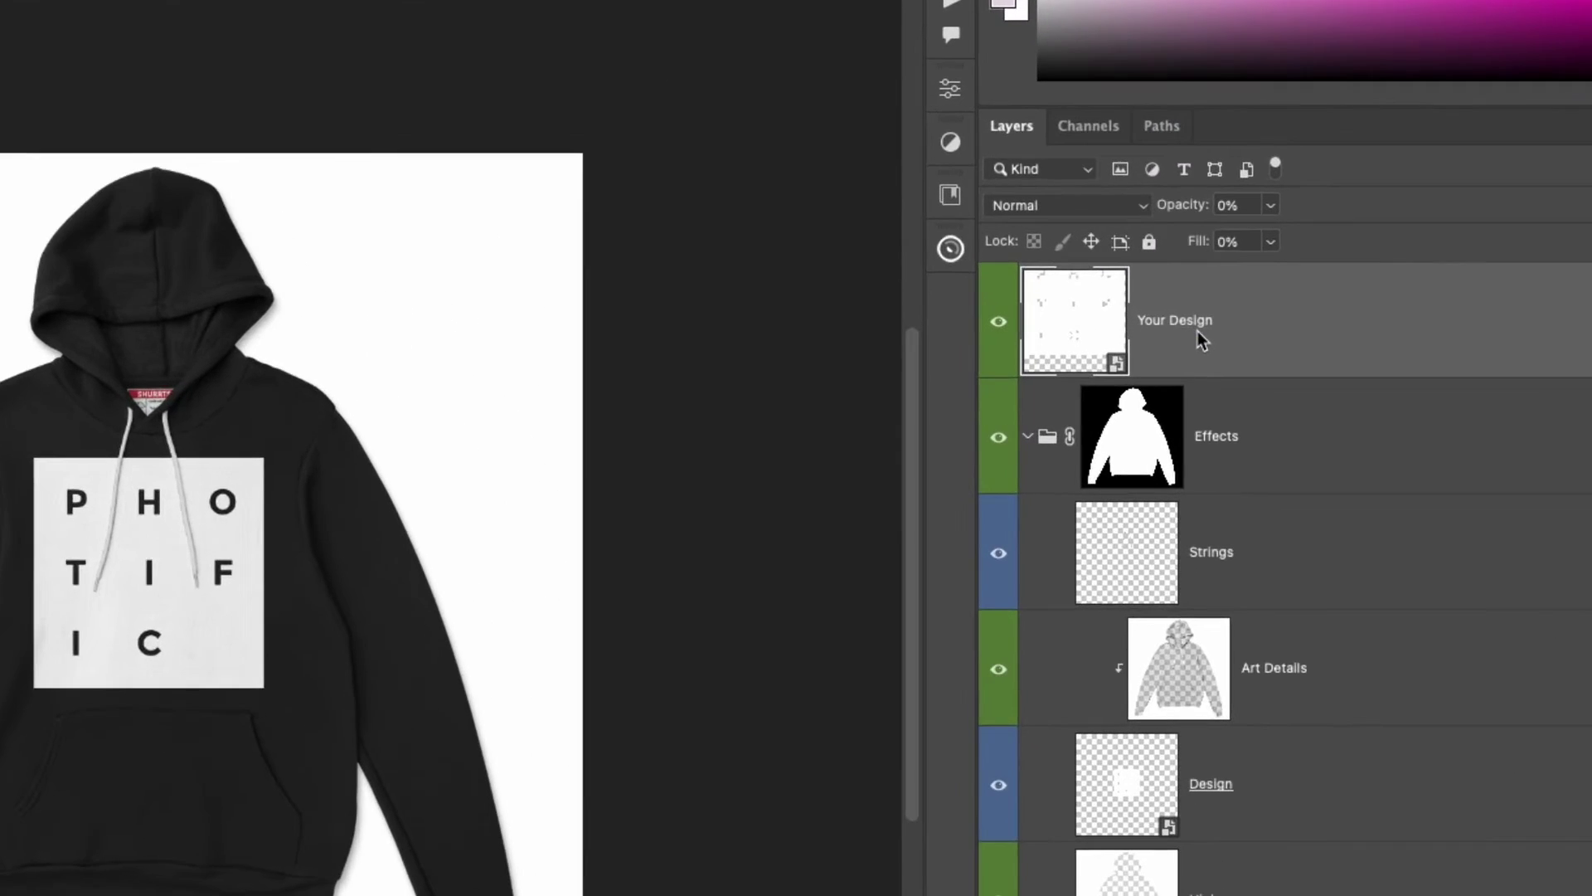
drag(1086, 375, 1118, 366)
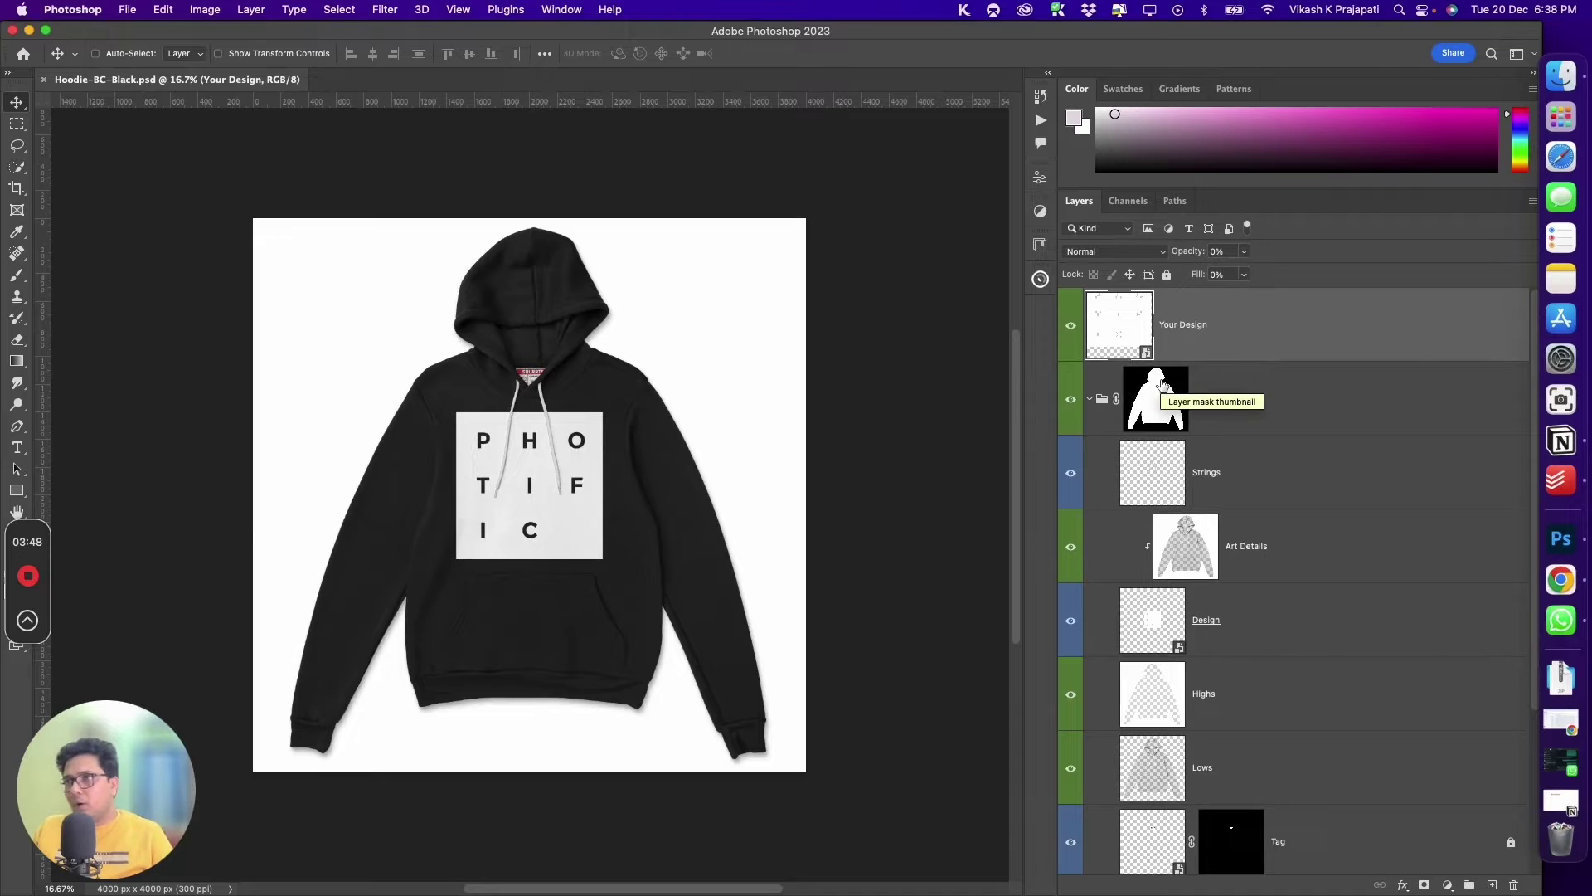
Inspect the Design layer and the Tag layer's mask.
click(1275, 627)
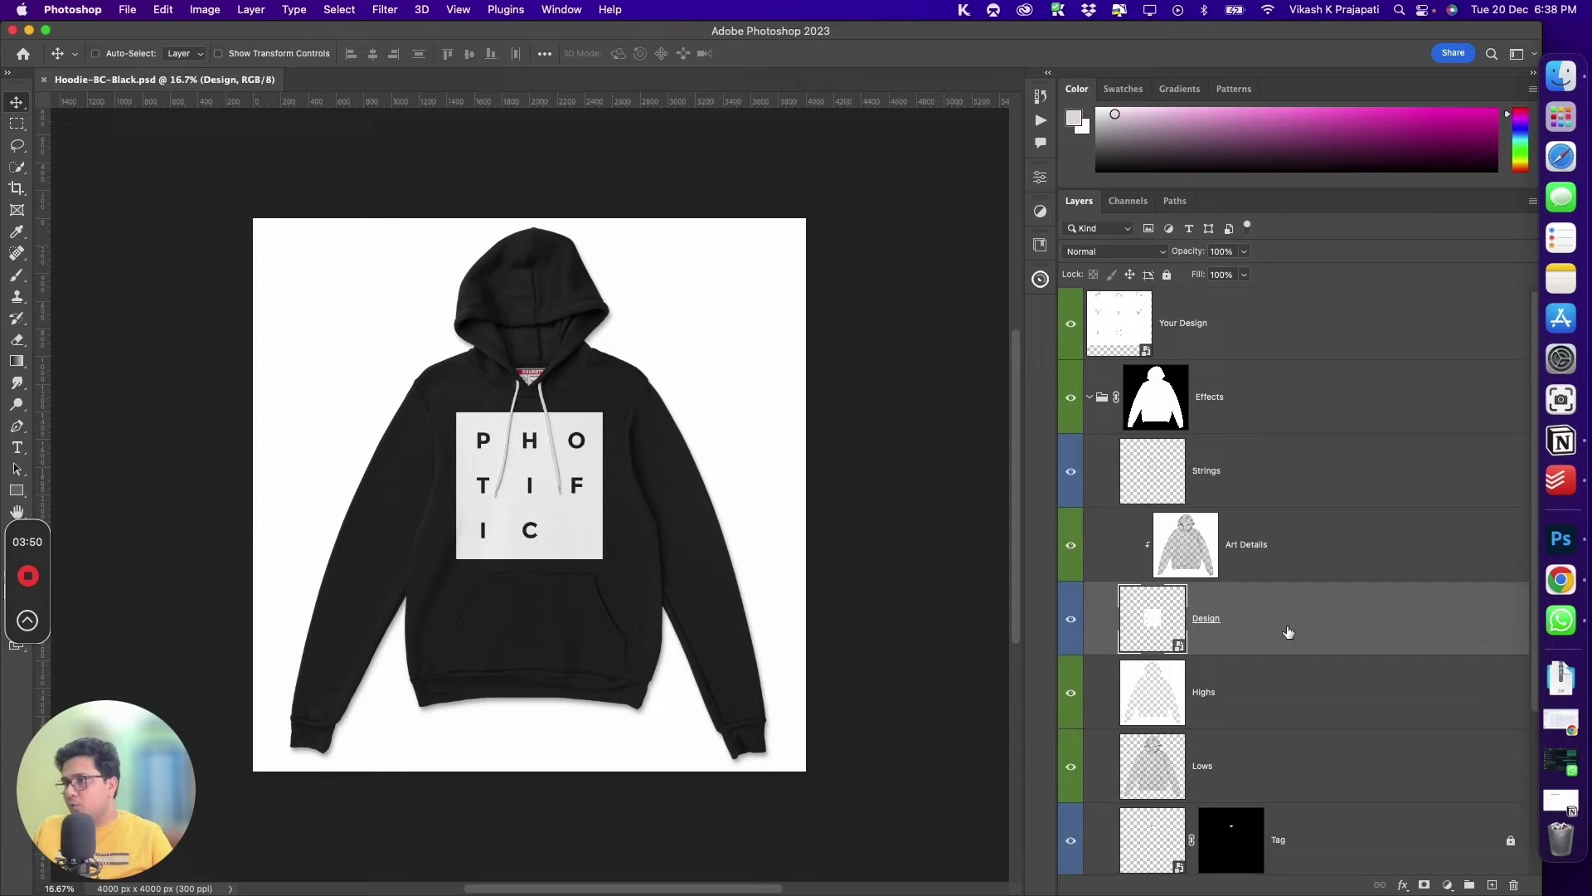
scroll(1287, 629, down, 3)
click(1336, 673)
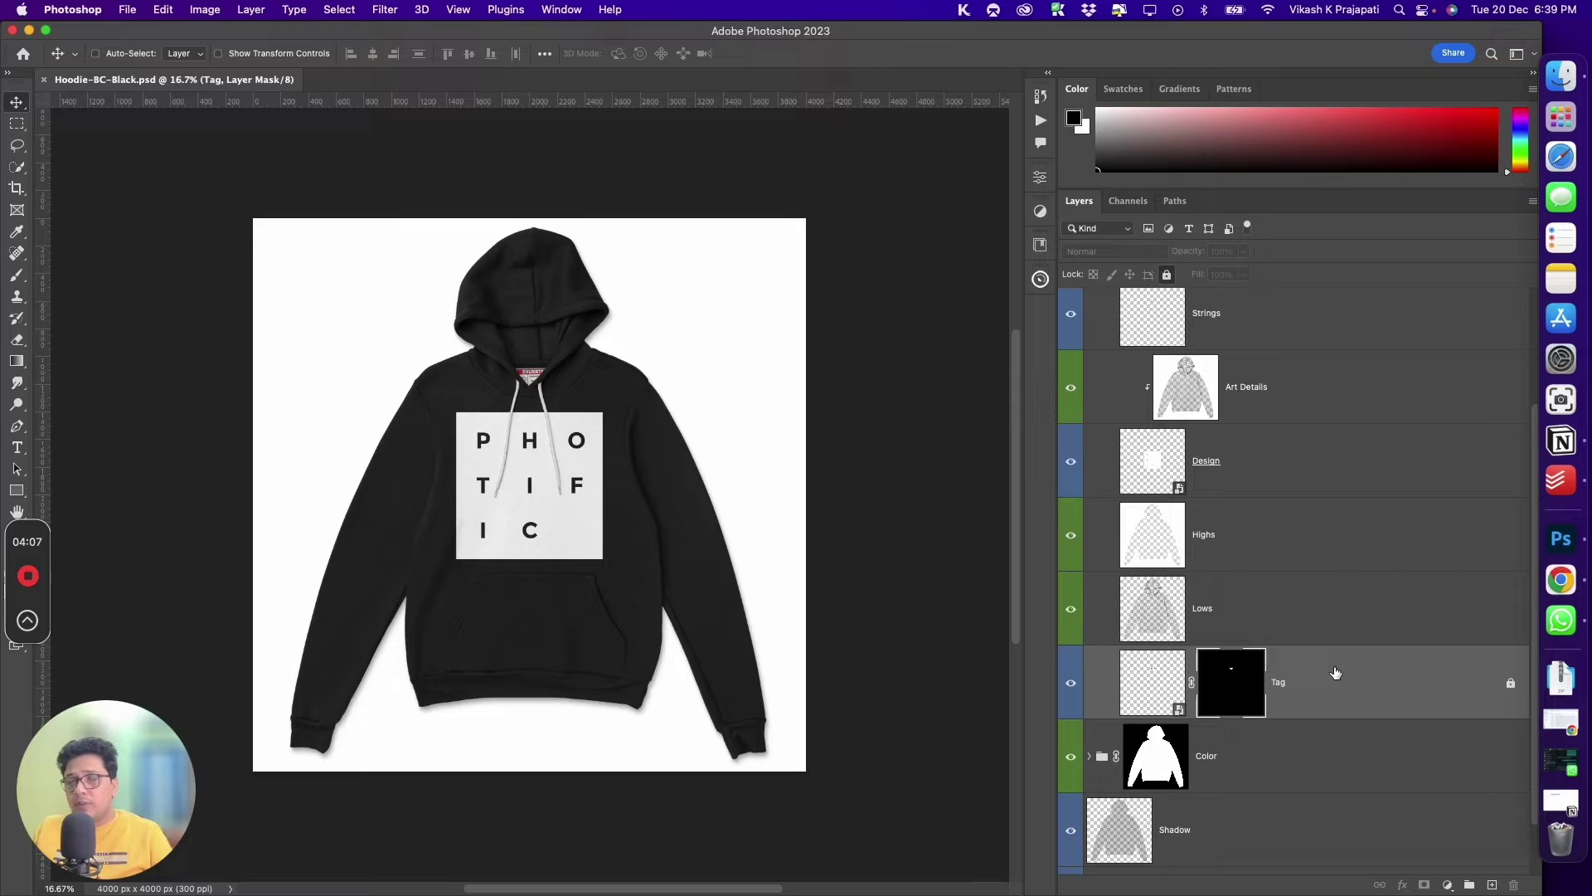
Toggle the Your Design and Design layers' visibility to see what each holds.
scroll(1326, 572, up, 3)
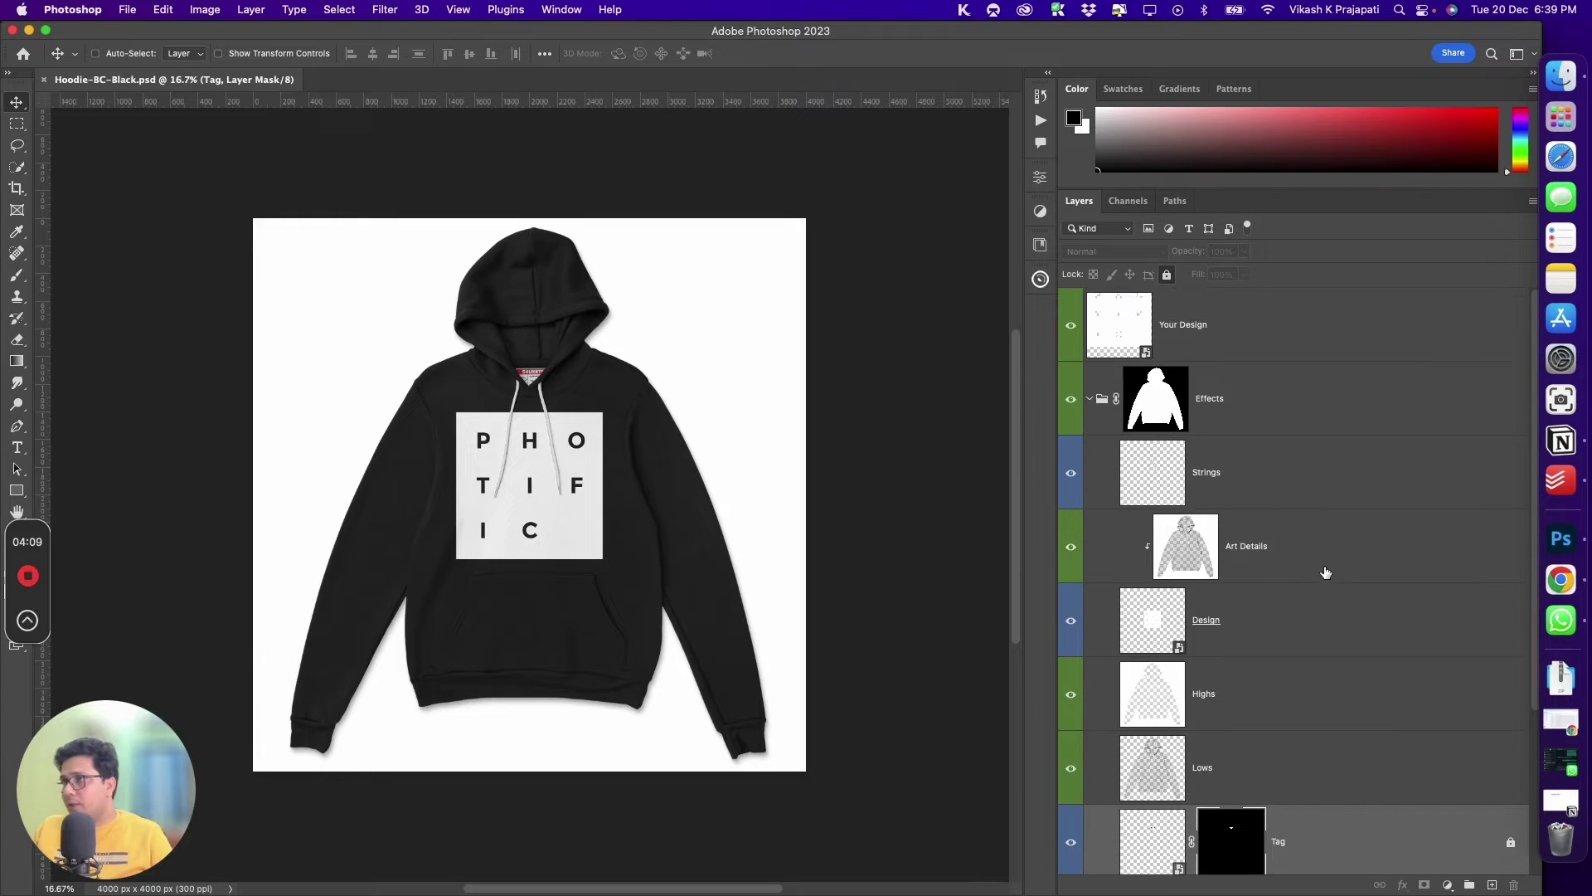
click(1230, 347)
click(1072, 324)
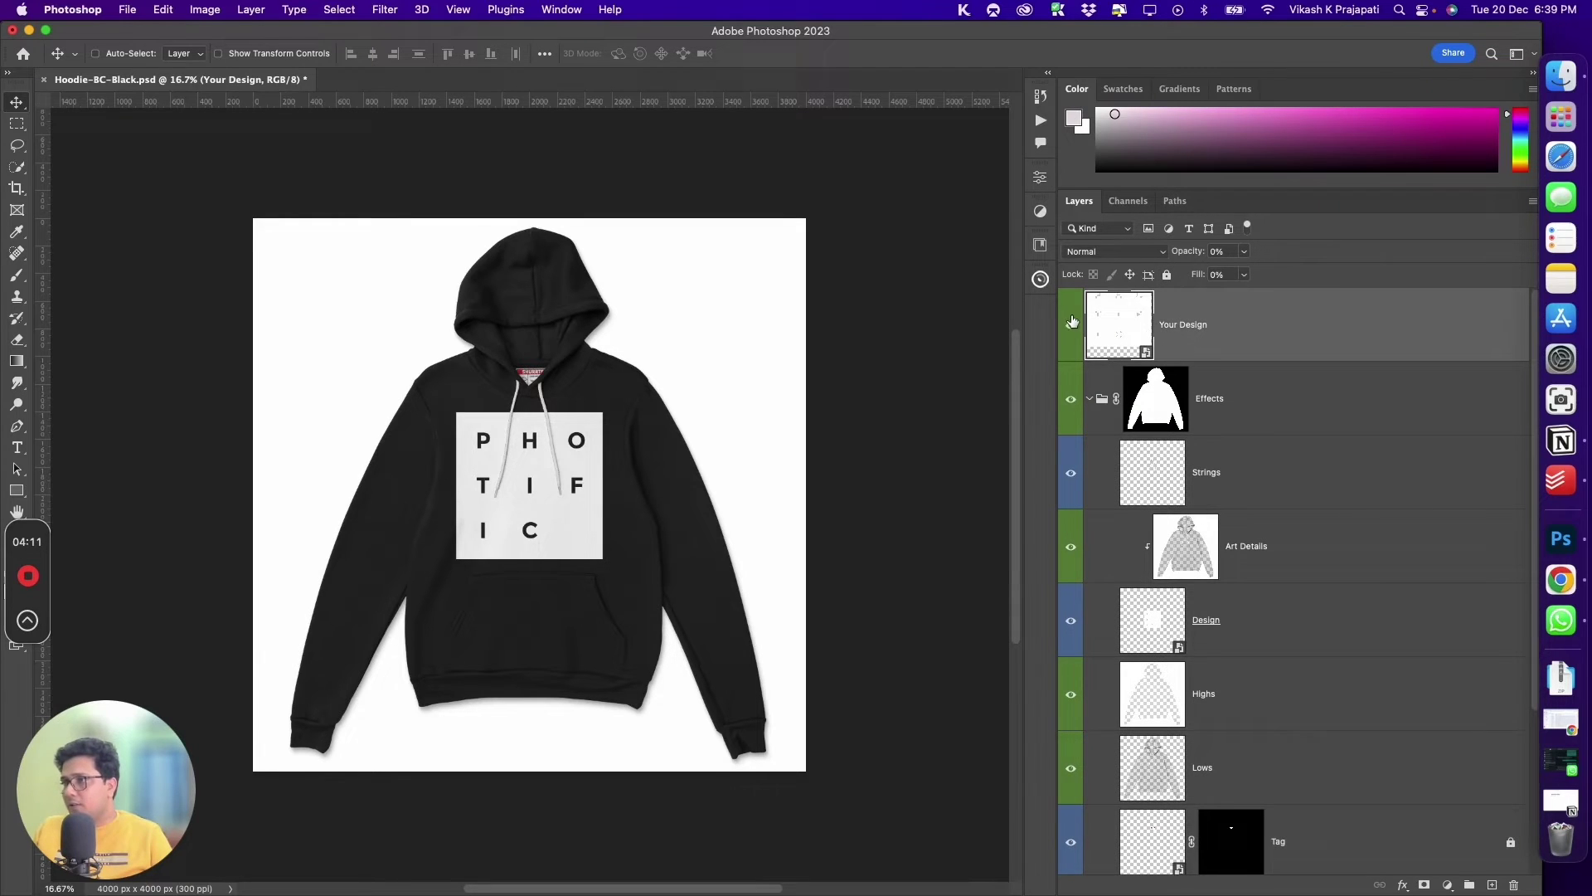
click(1186, 637)
click(1069, 624)
click(1069, 623)
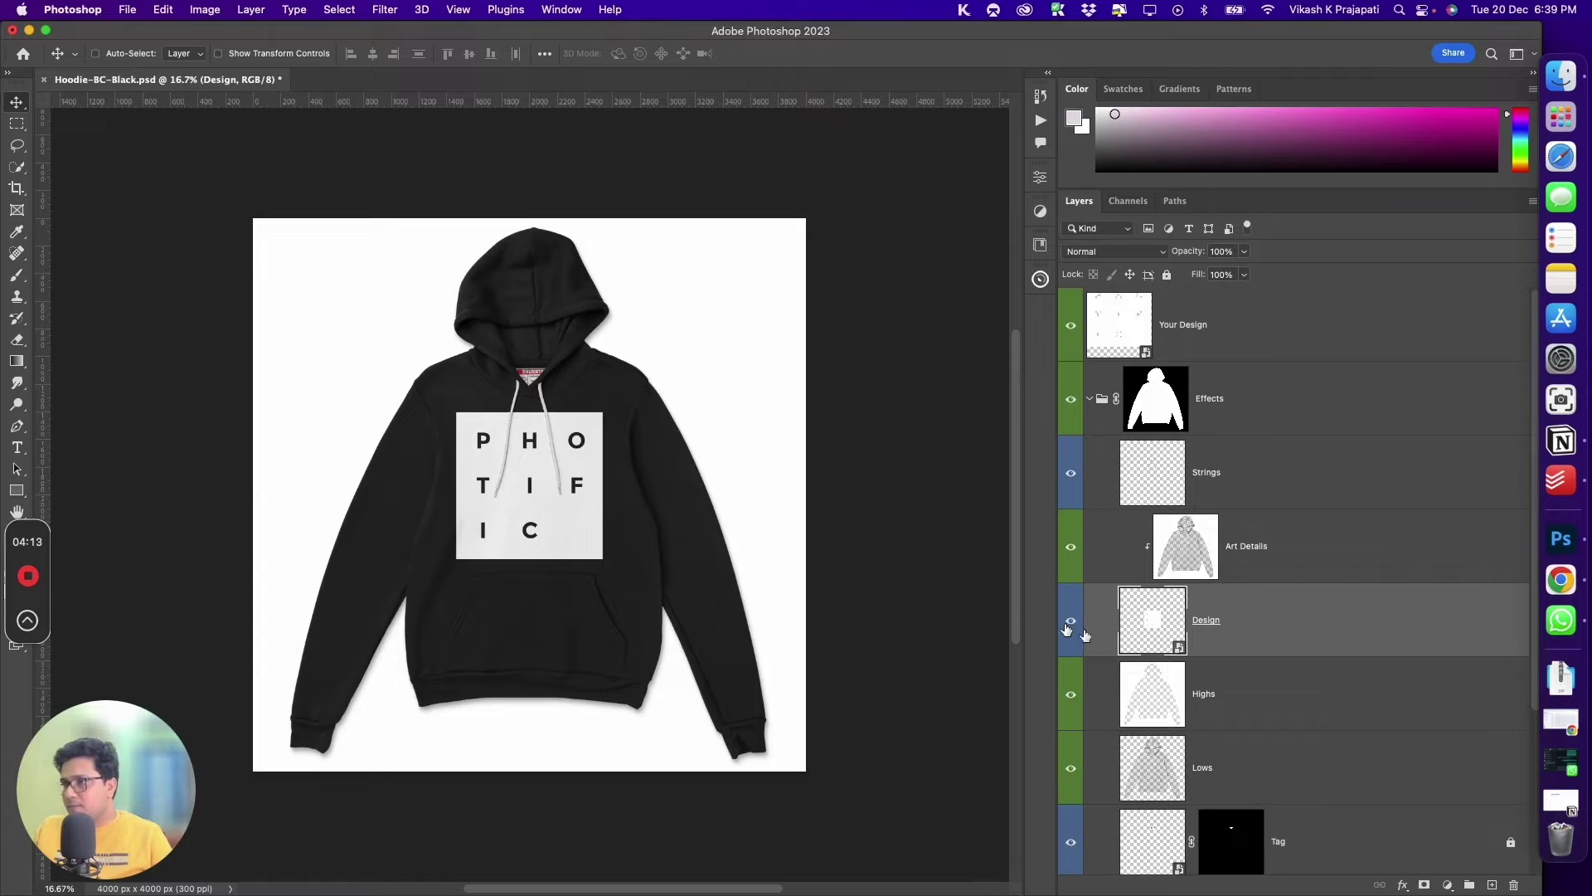
Hide and reshow the neck tag, then reselect the Tag, Design and Your Design layers.
scroll(1069, 689, down, 2)
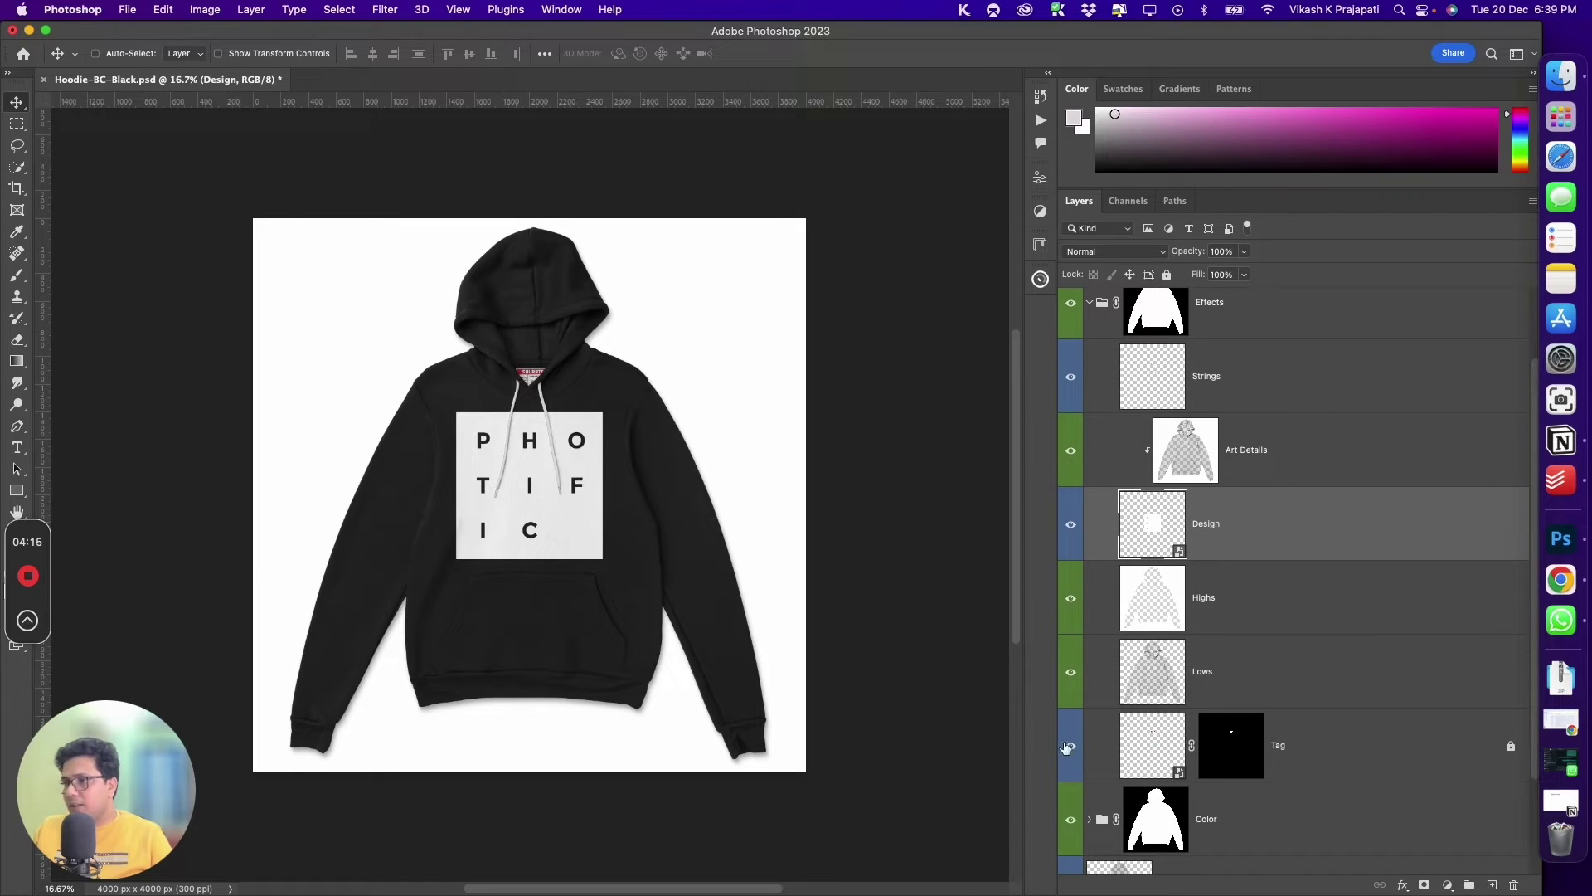
click(1070, 746)
click(1069, 745)
click(1300, 775)
click(1308, 518)
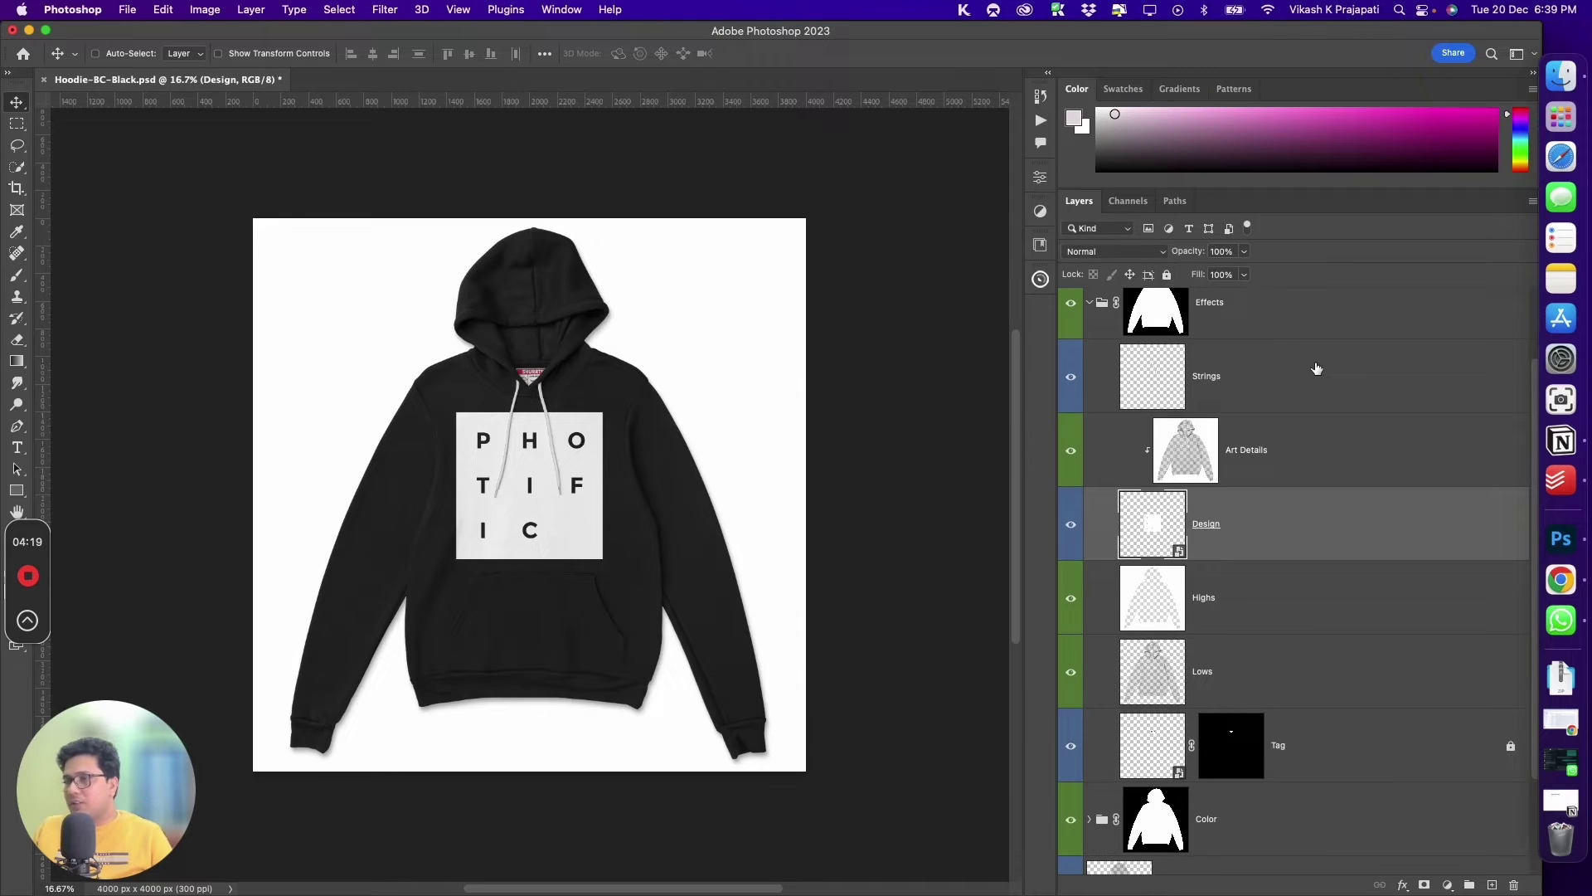
scroll(1312, 477, up, 2)
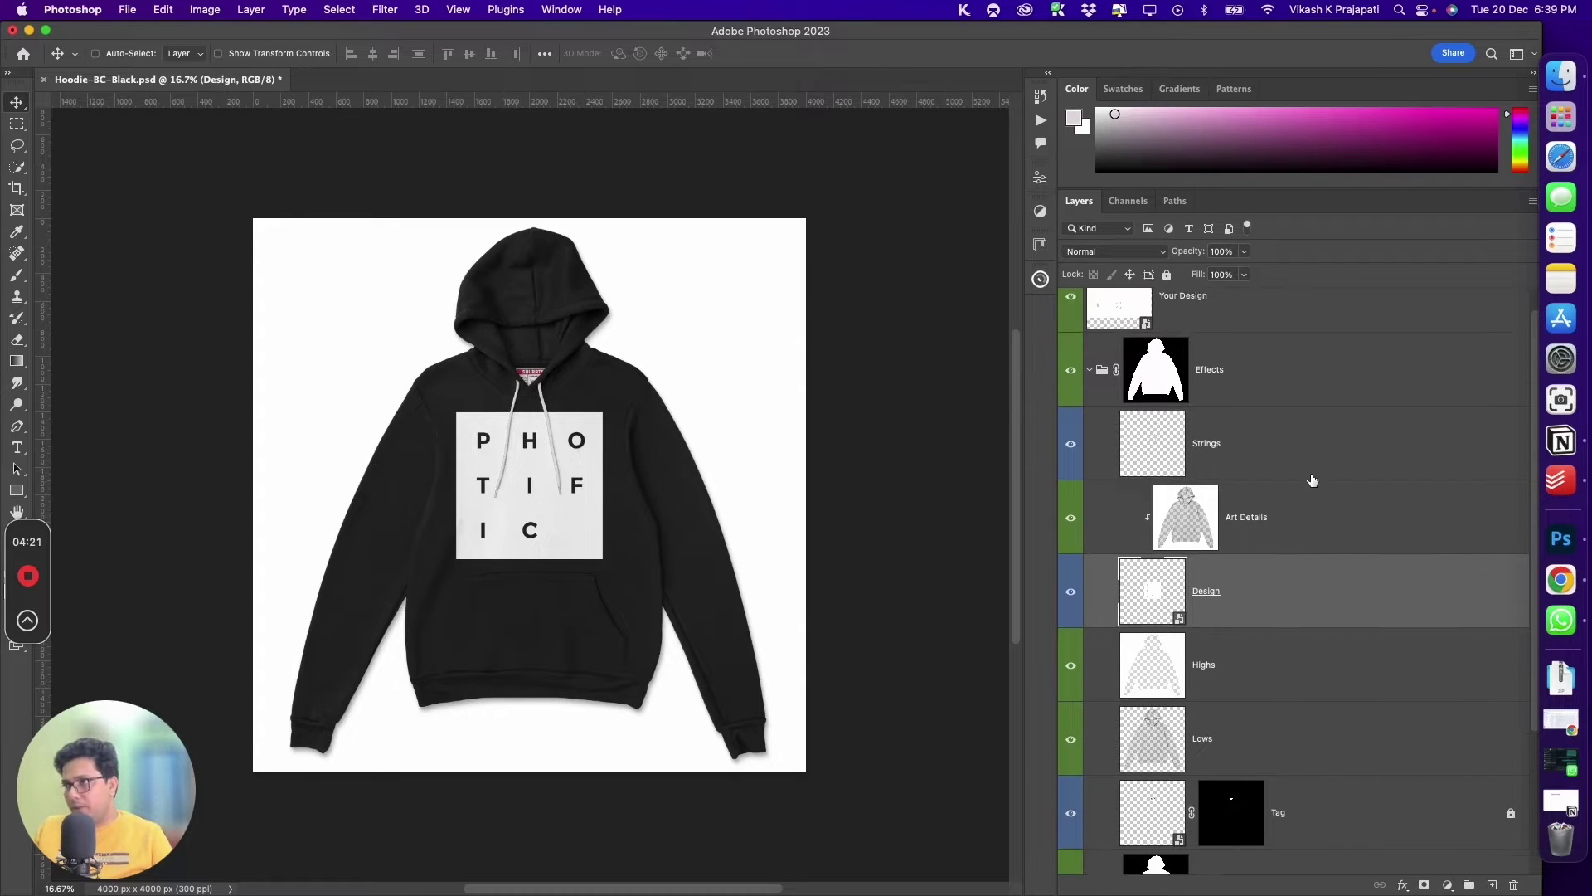
click(1285, 319)
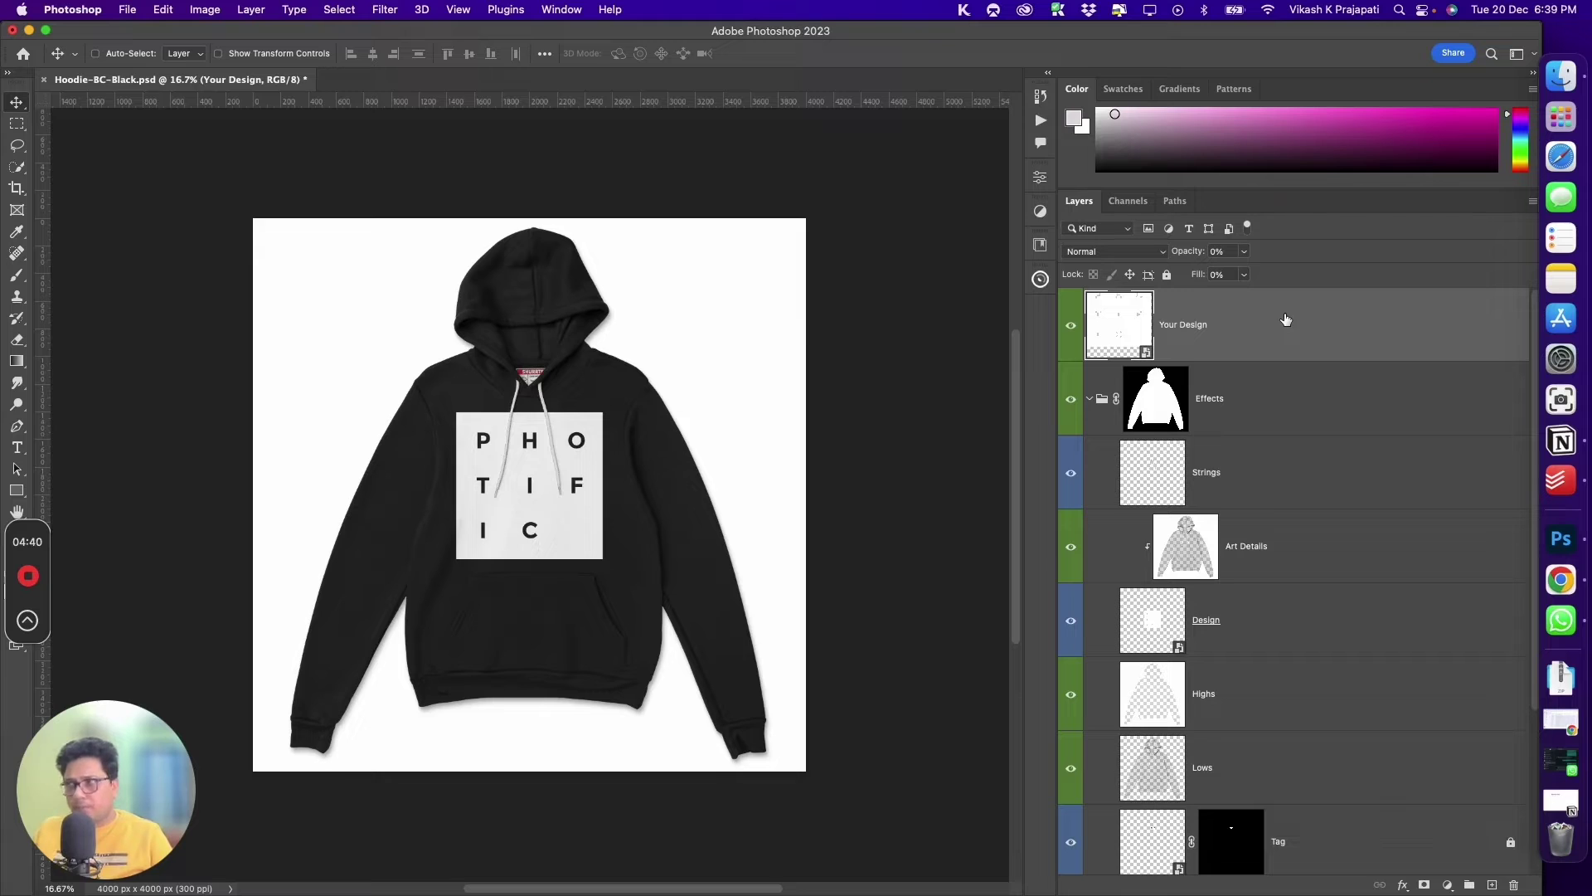
scroll(1265, 424, down, 4)
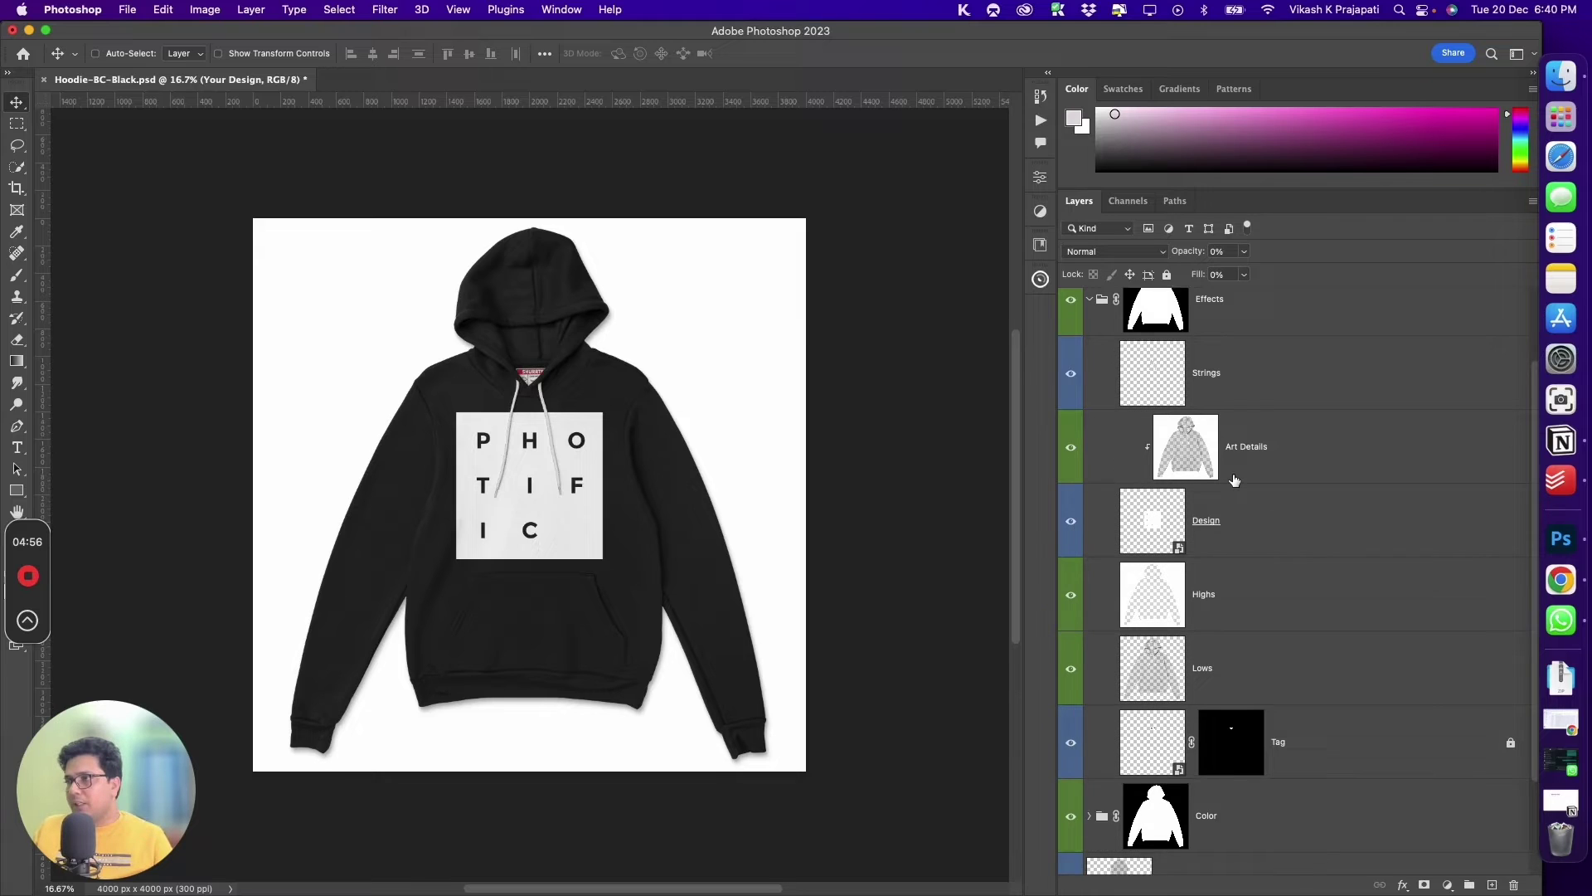
scroll(1236, 477, up, 4)
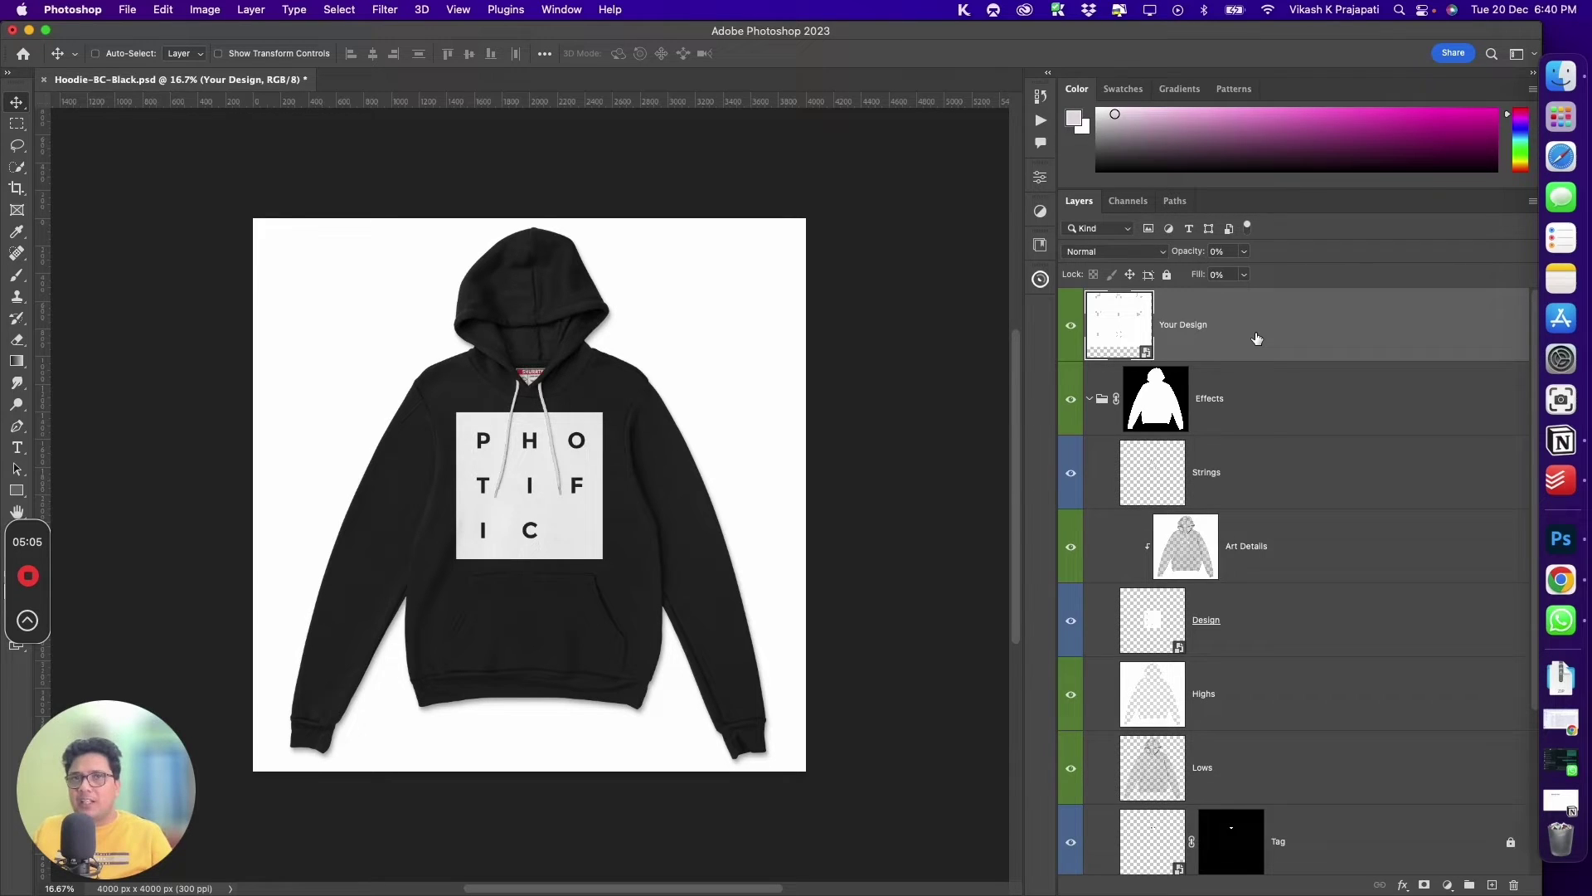
click(1203, 631)
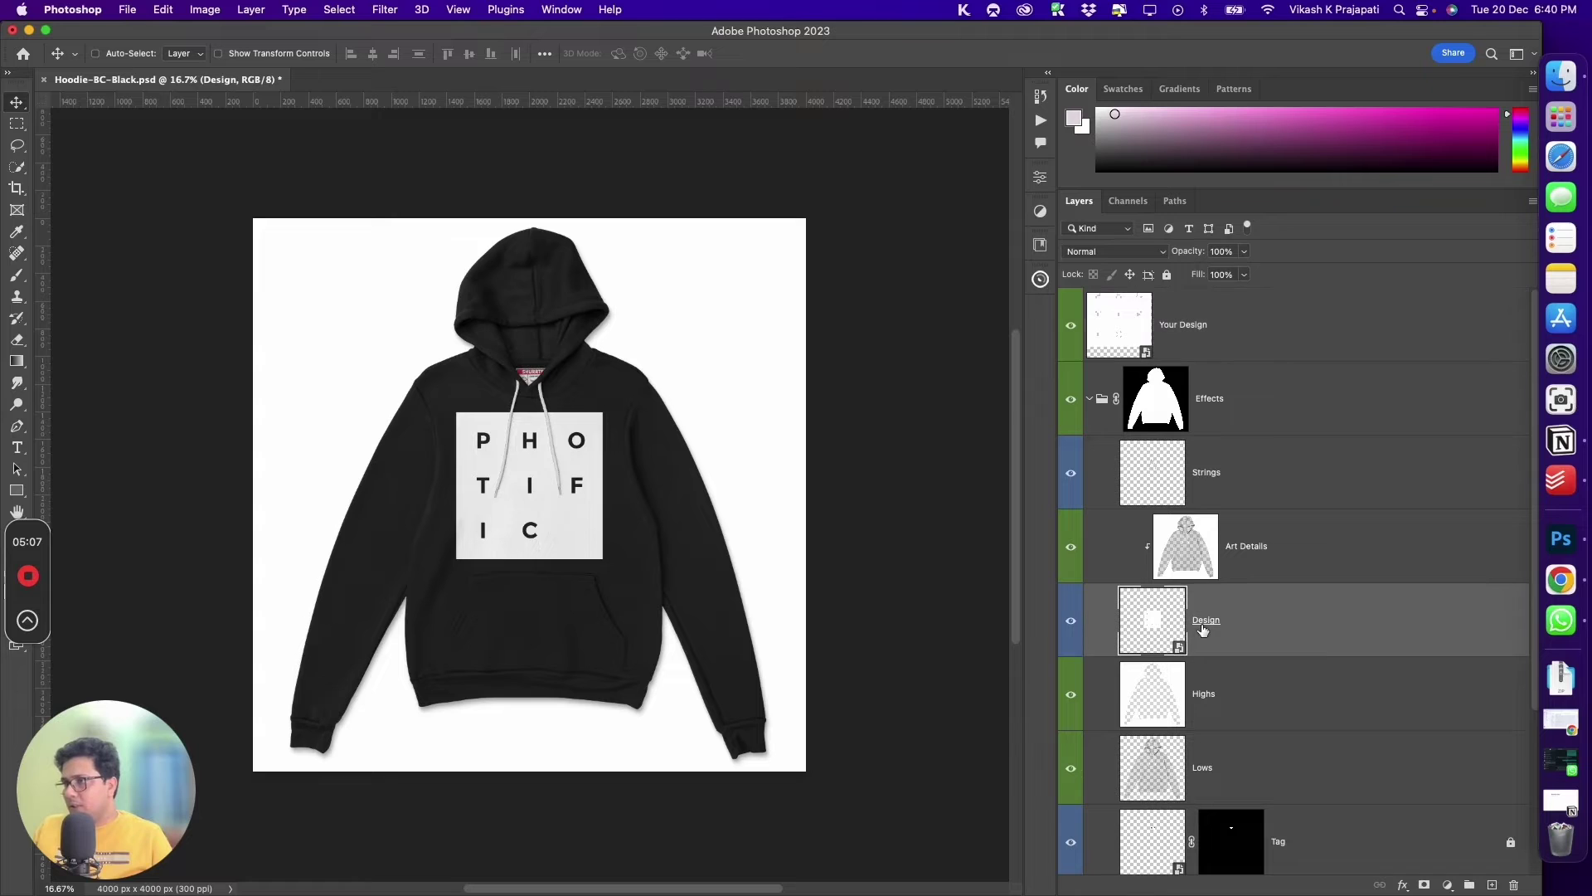
click(1071, 622)
click(1074, 632)
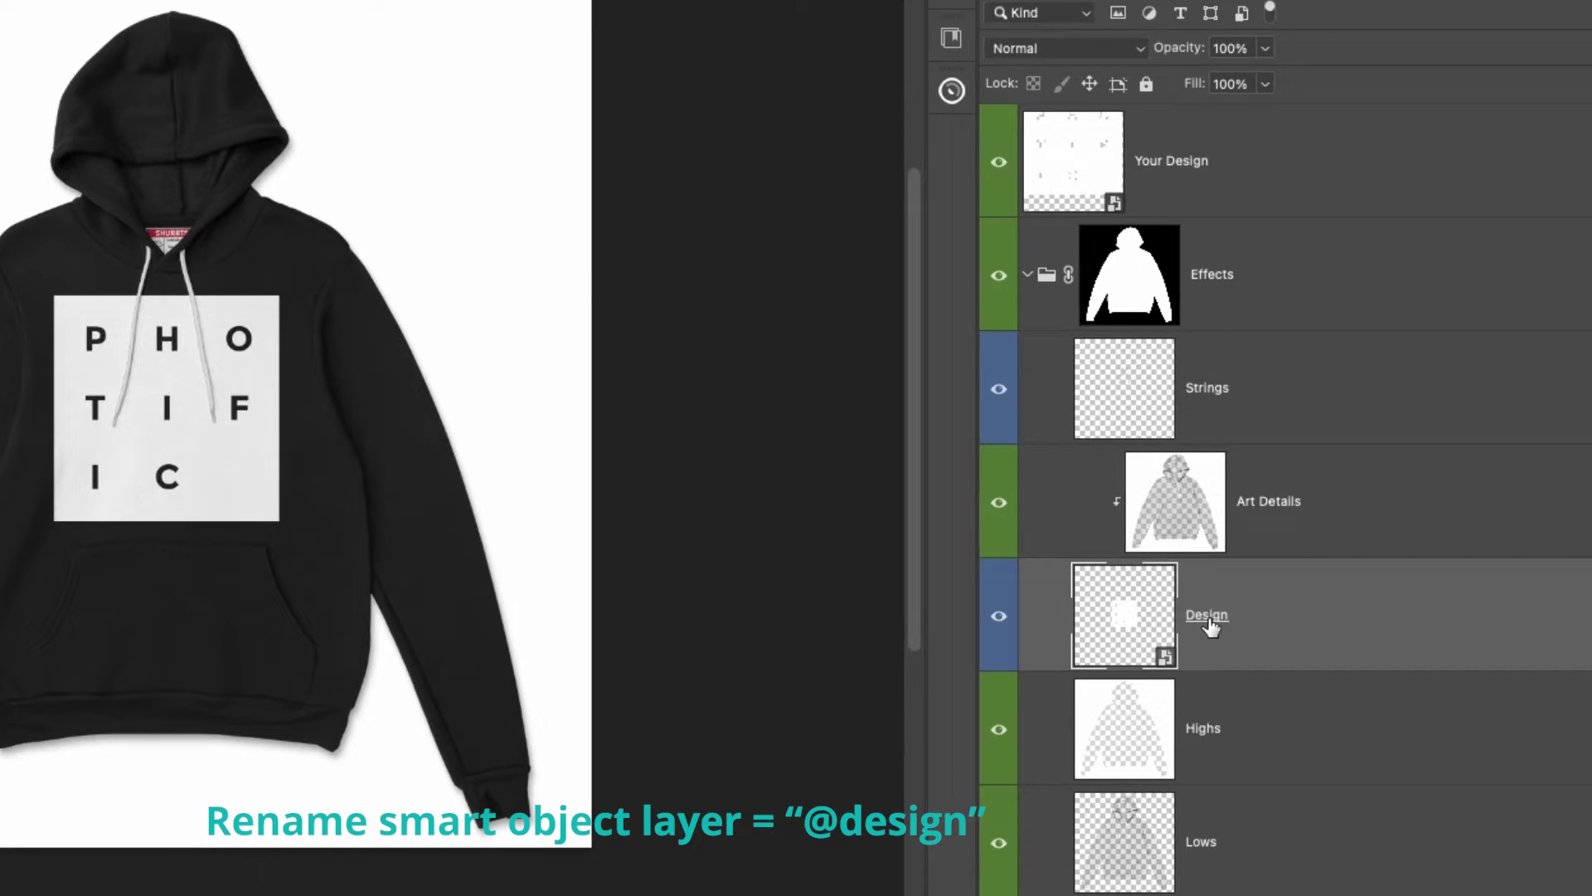
double_click(1209, 618)
text(@design)
click(1201, 622)
click(1201, 624)
double_click(1211, 615)
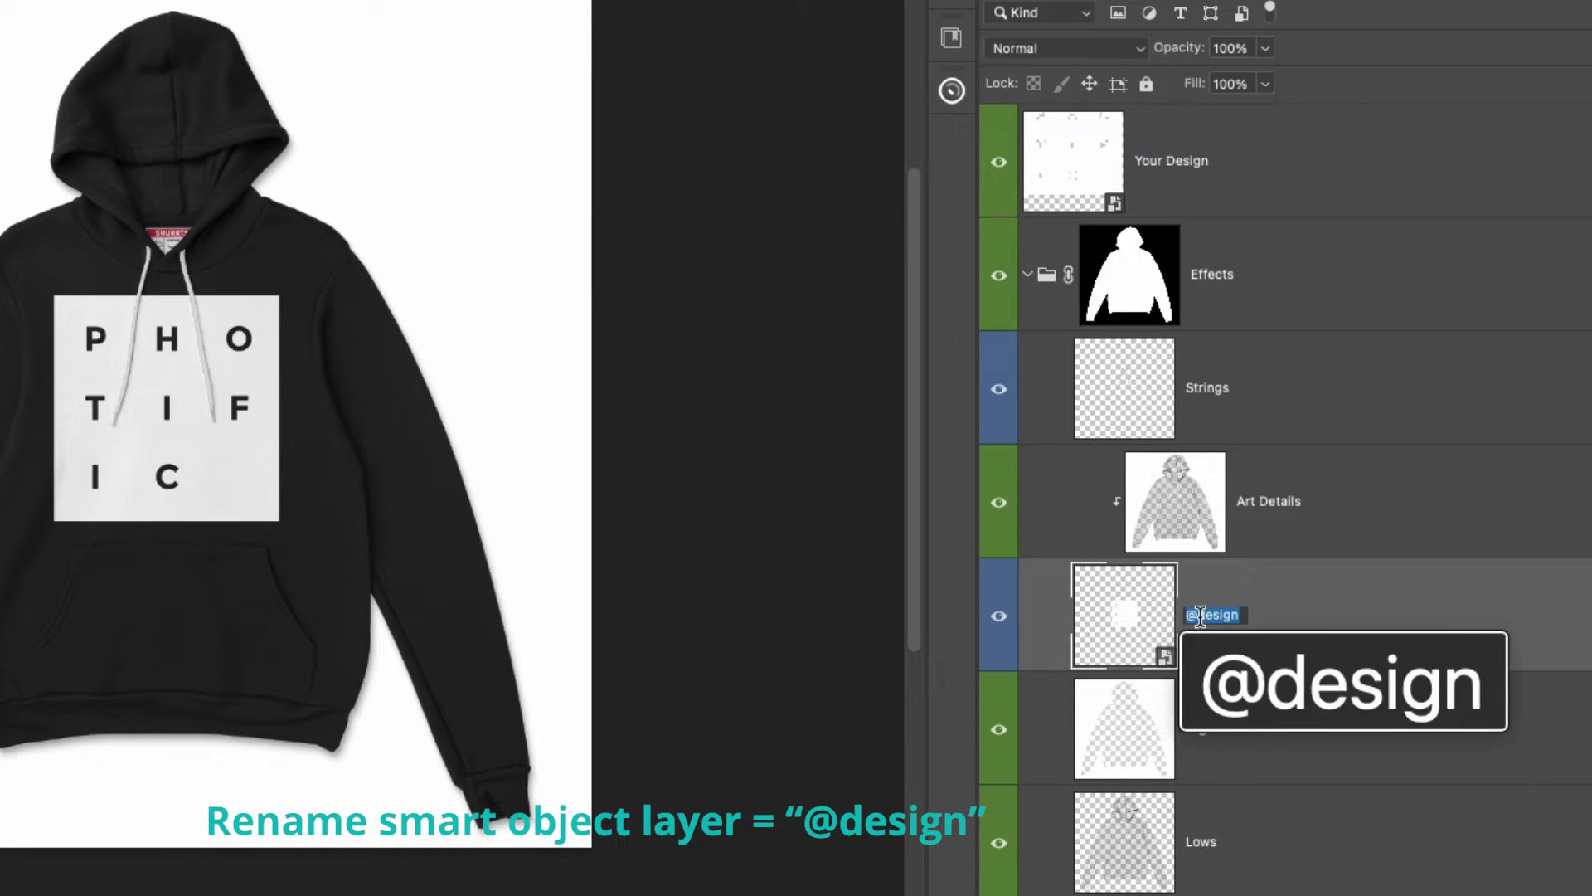
key(Return)
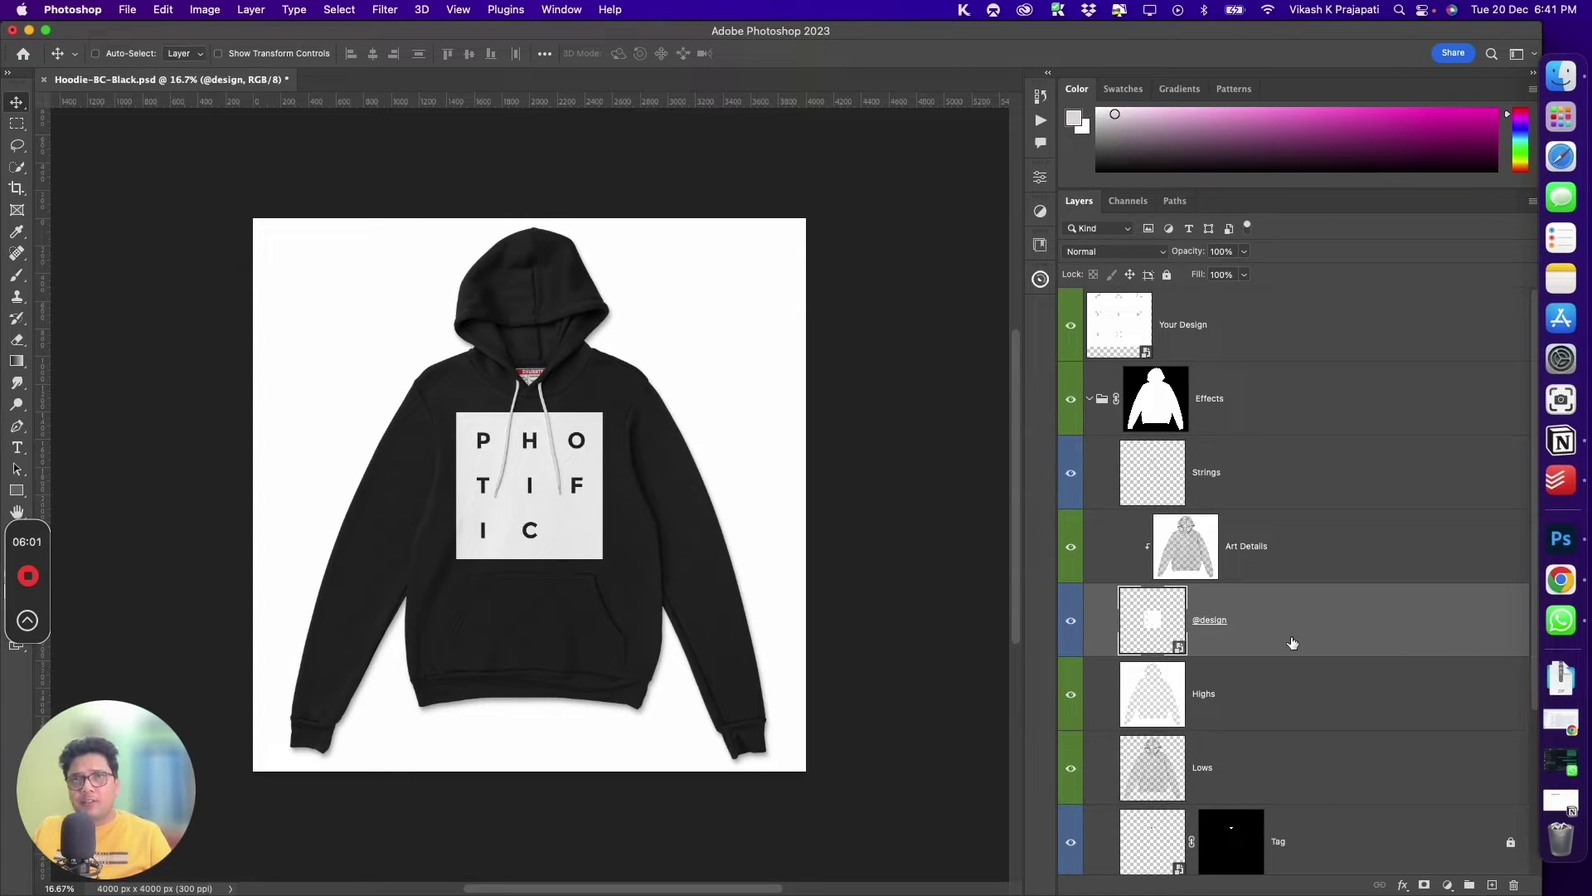
Save and close Hoodie-BC-Black.psd, acknowledging the save notice.
click(1233, 328)
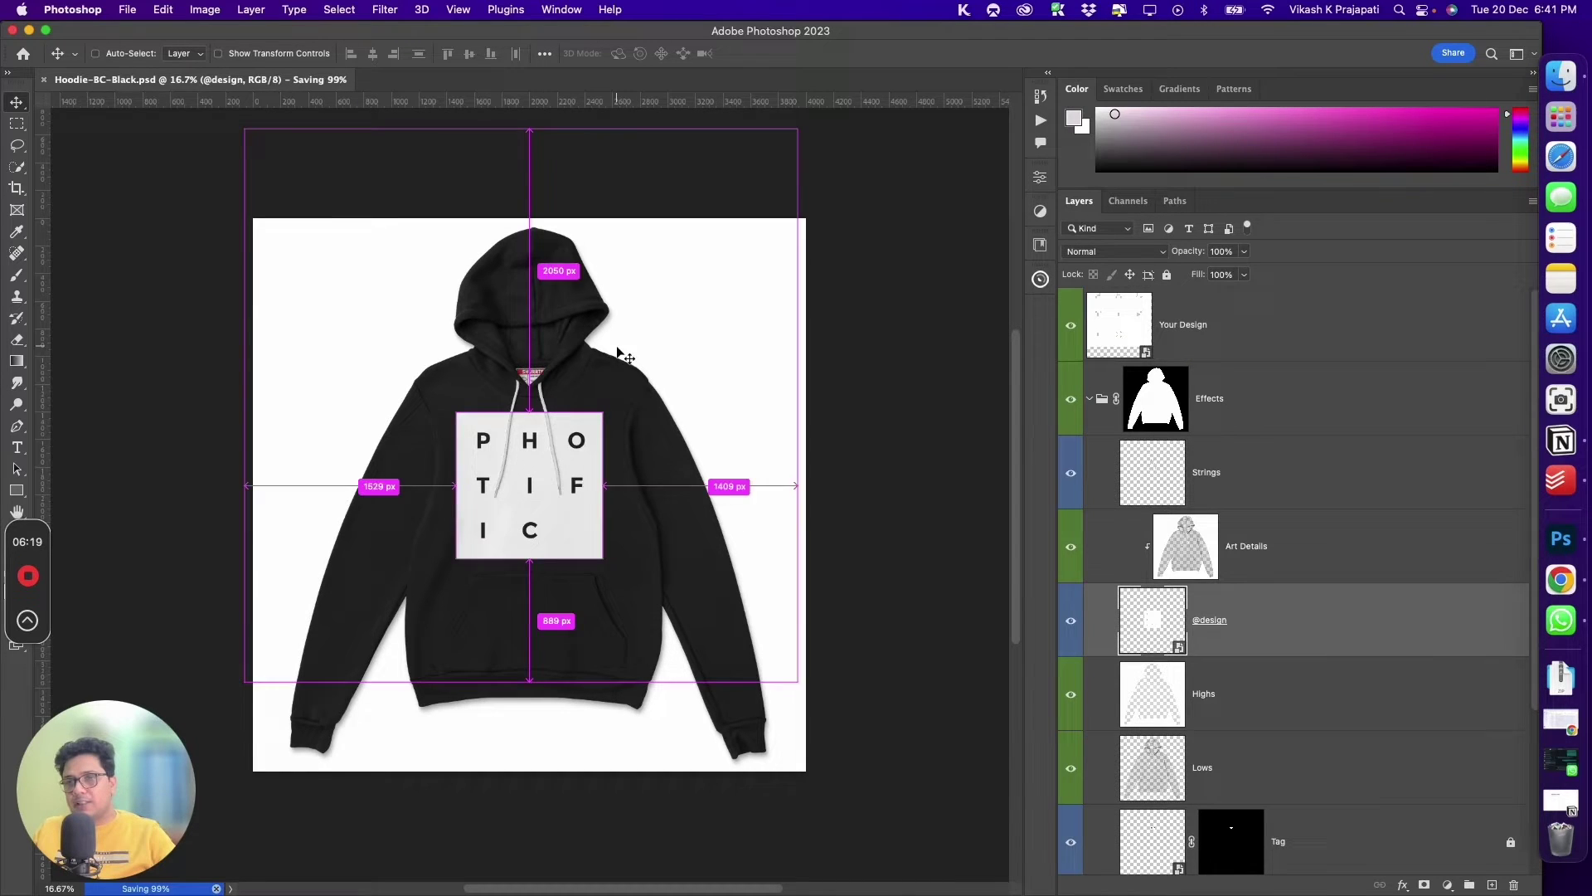
key(super+w)
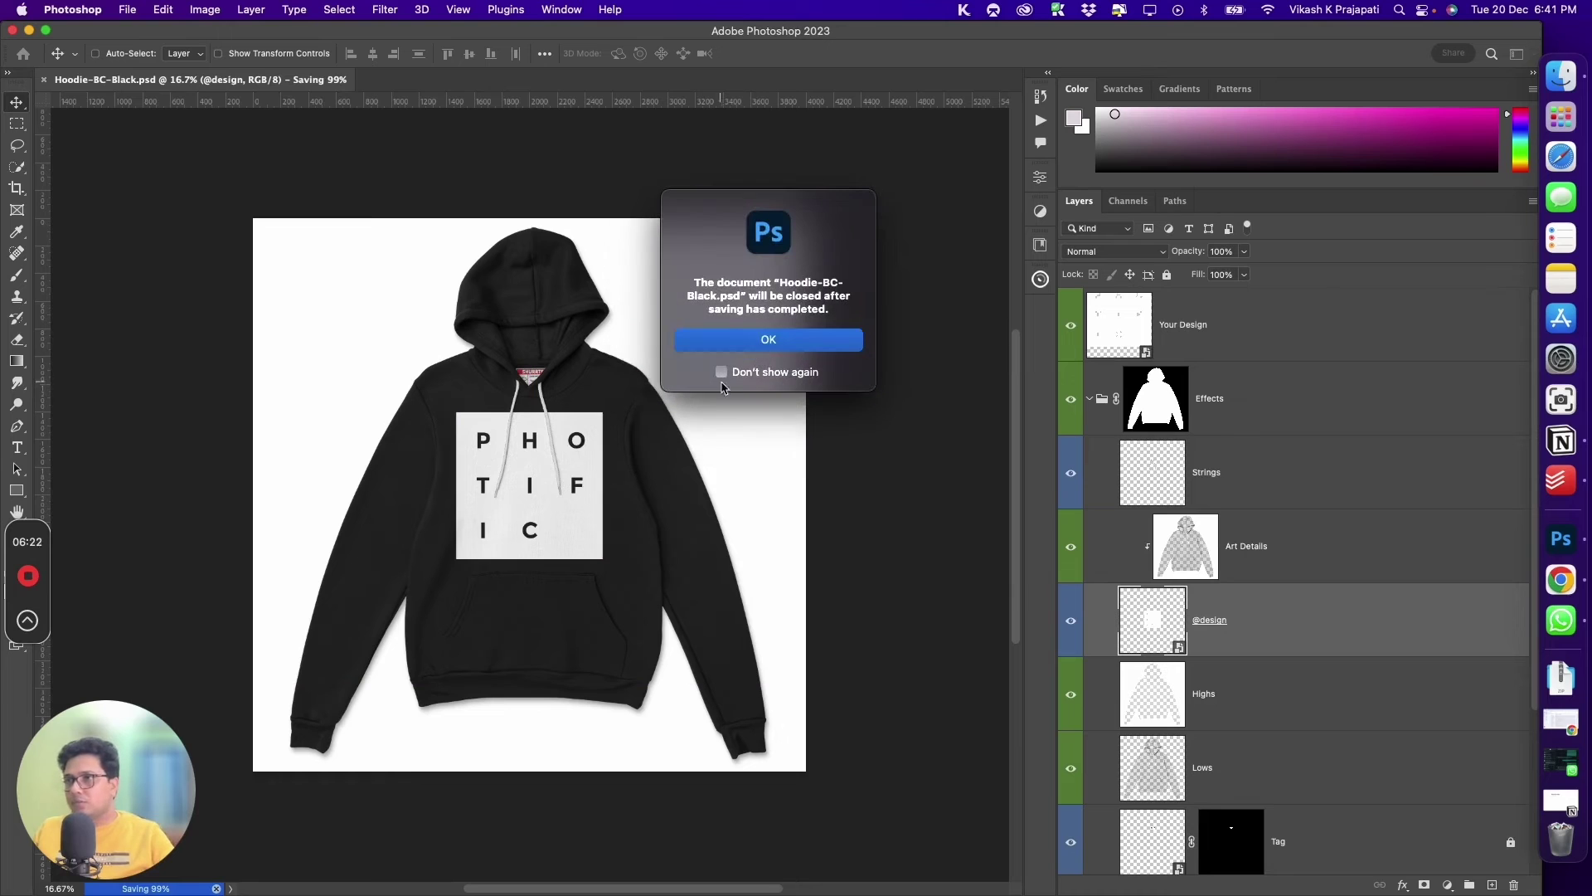
click(754, 349)
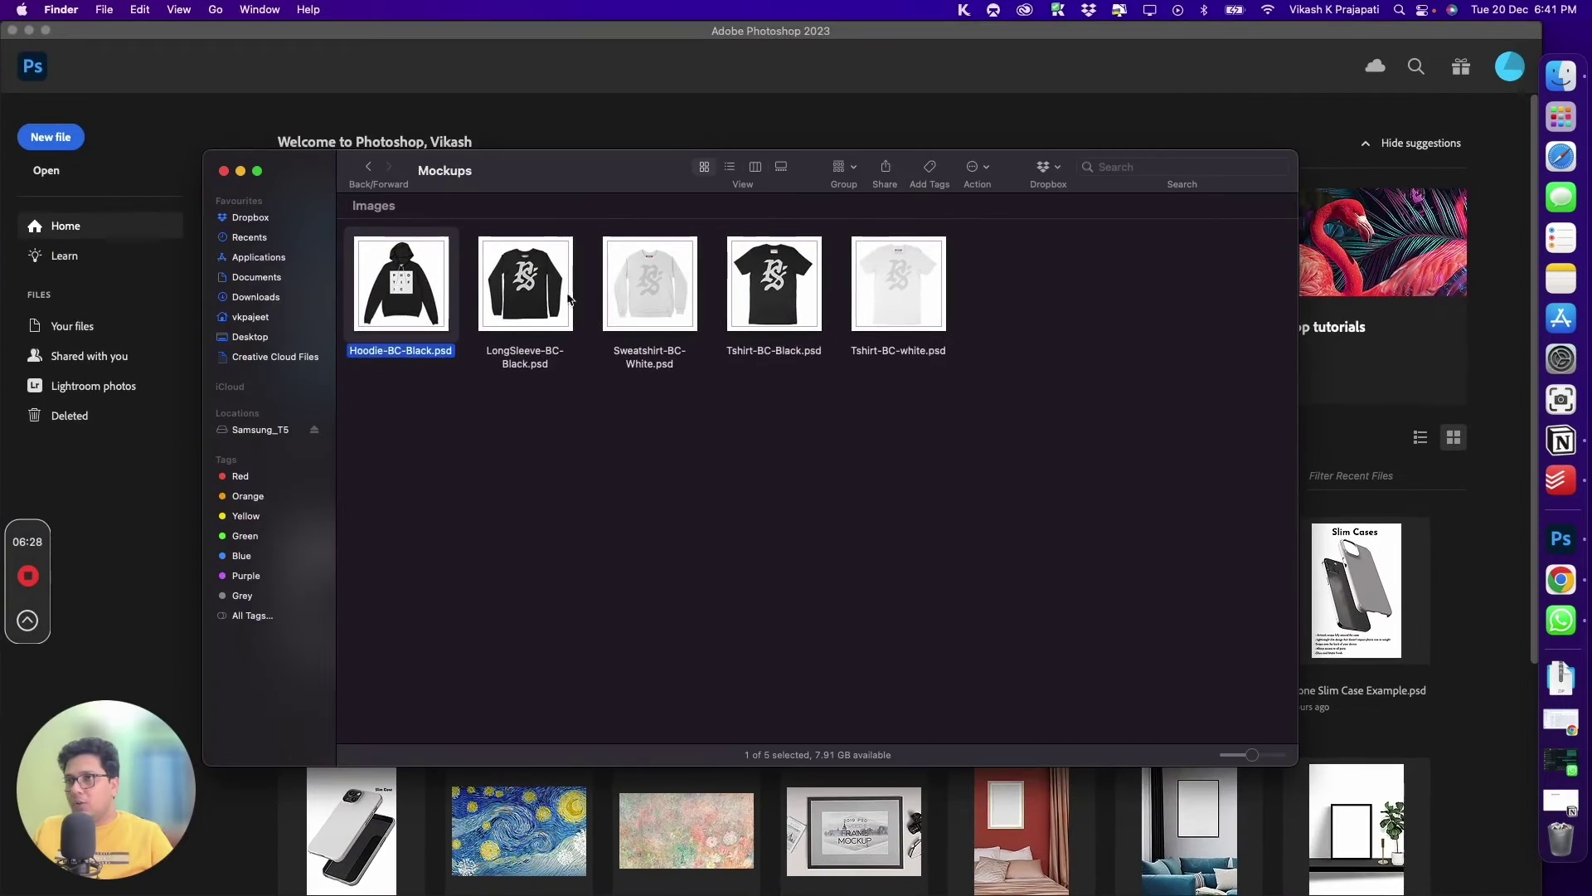
Open the four remaining mockup PSDs and check the white T-shirt's Artwork Layer.
click(539, 286)
drag(964, 355, 1324, 302)
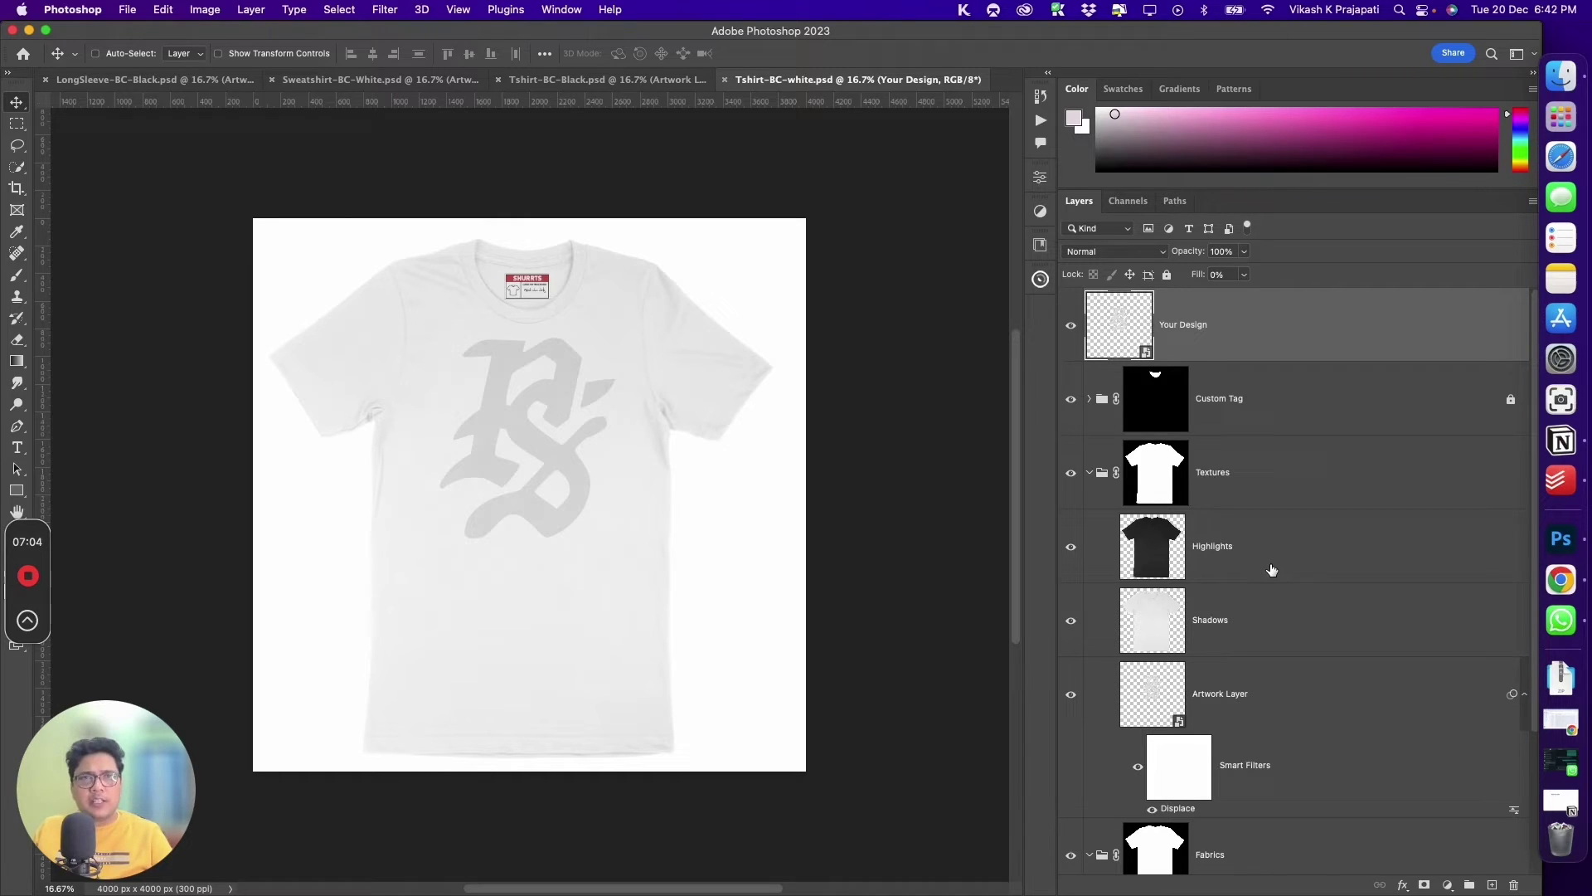
scroll(1254, 721, down, 1)
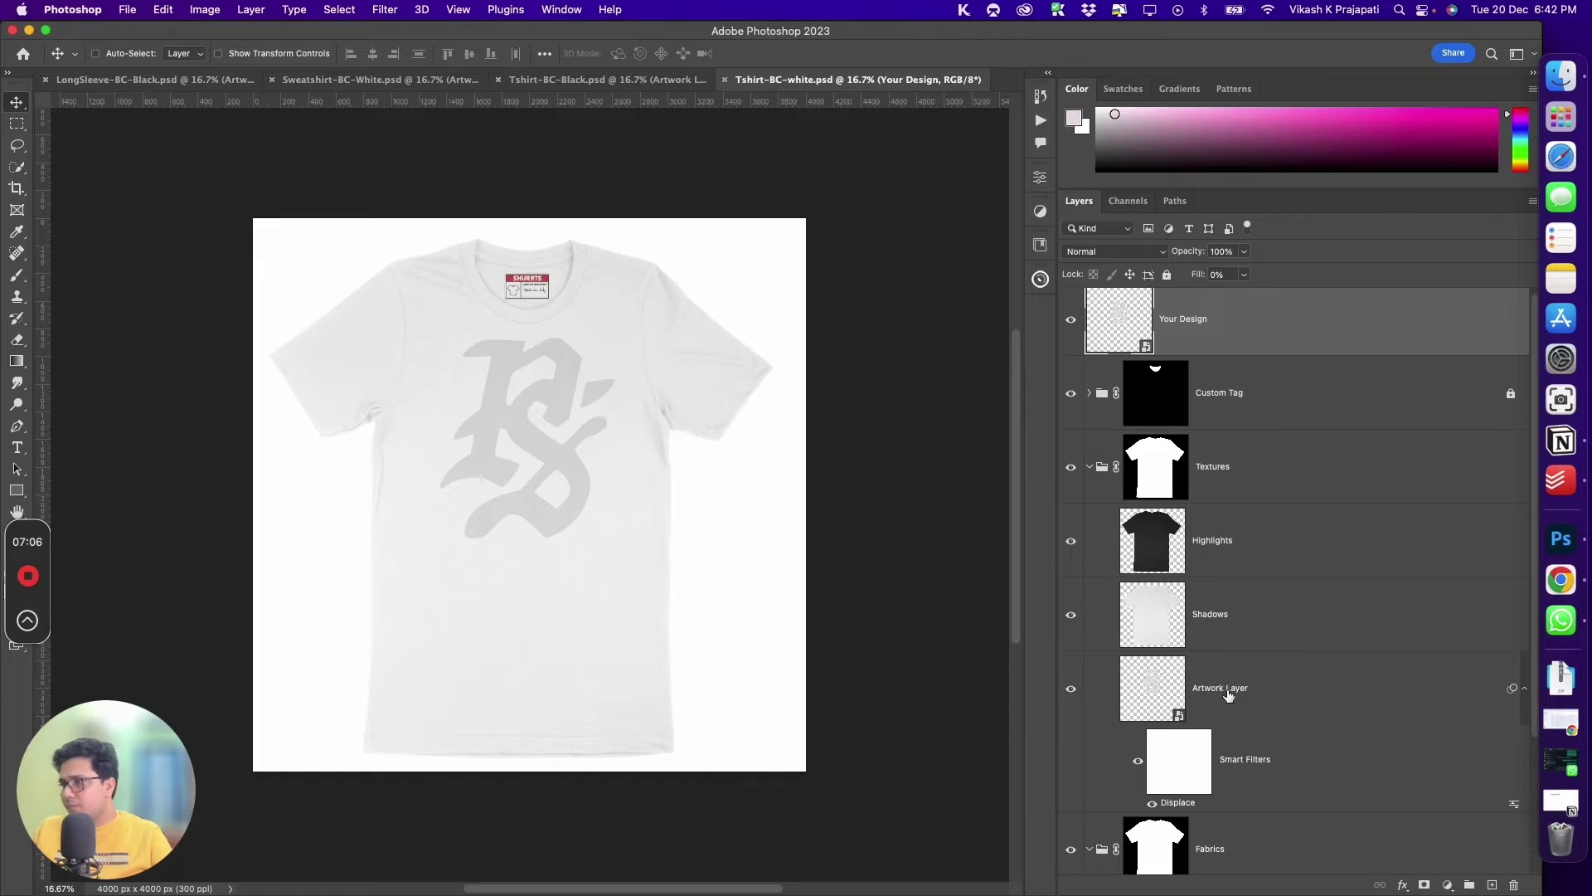
click(1229, 695)
click(1070, 688)
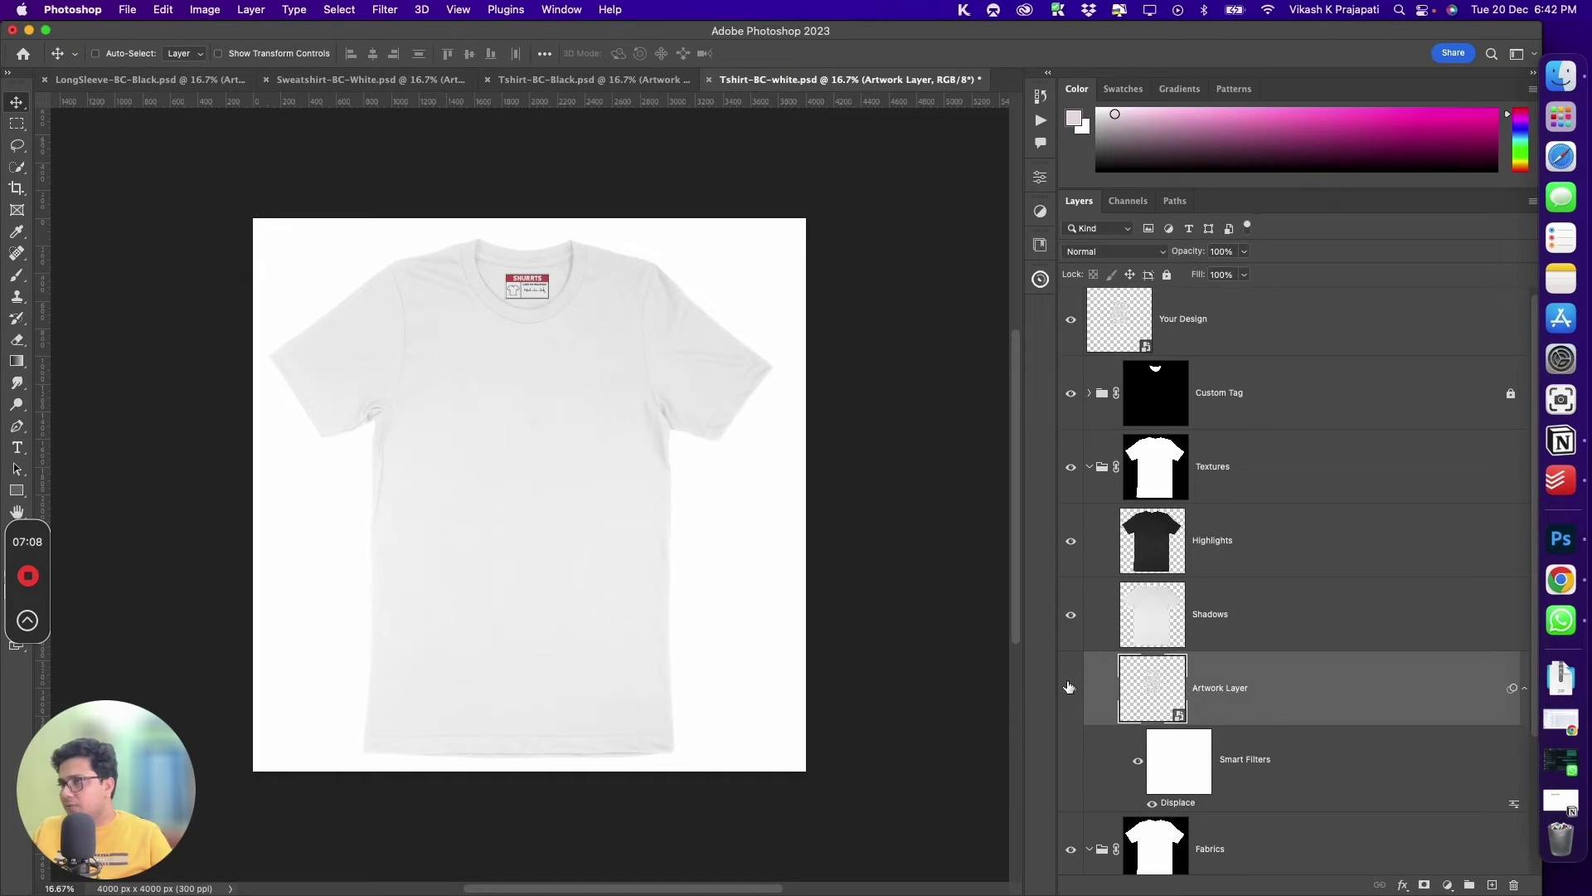
click(1070, 687)
double_click(1219, 688)
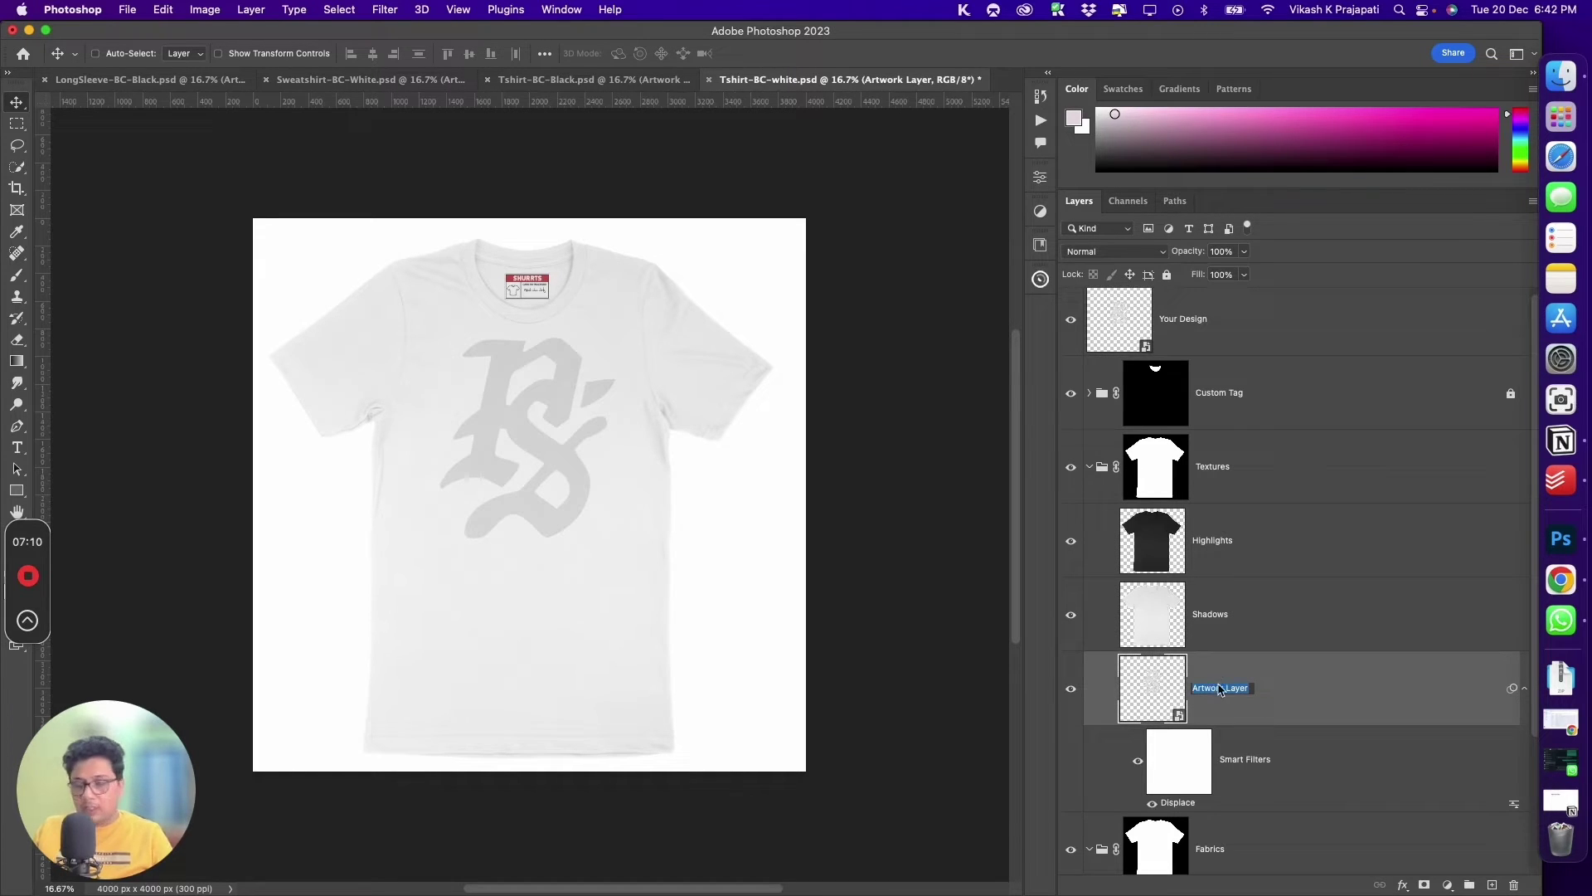
text(@design)
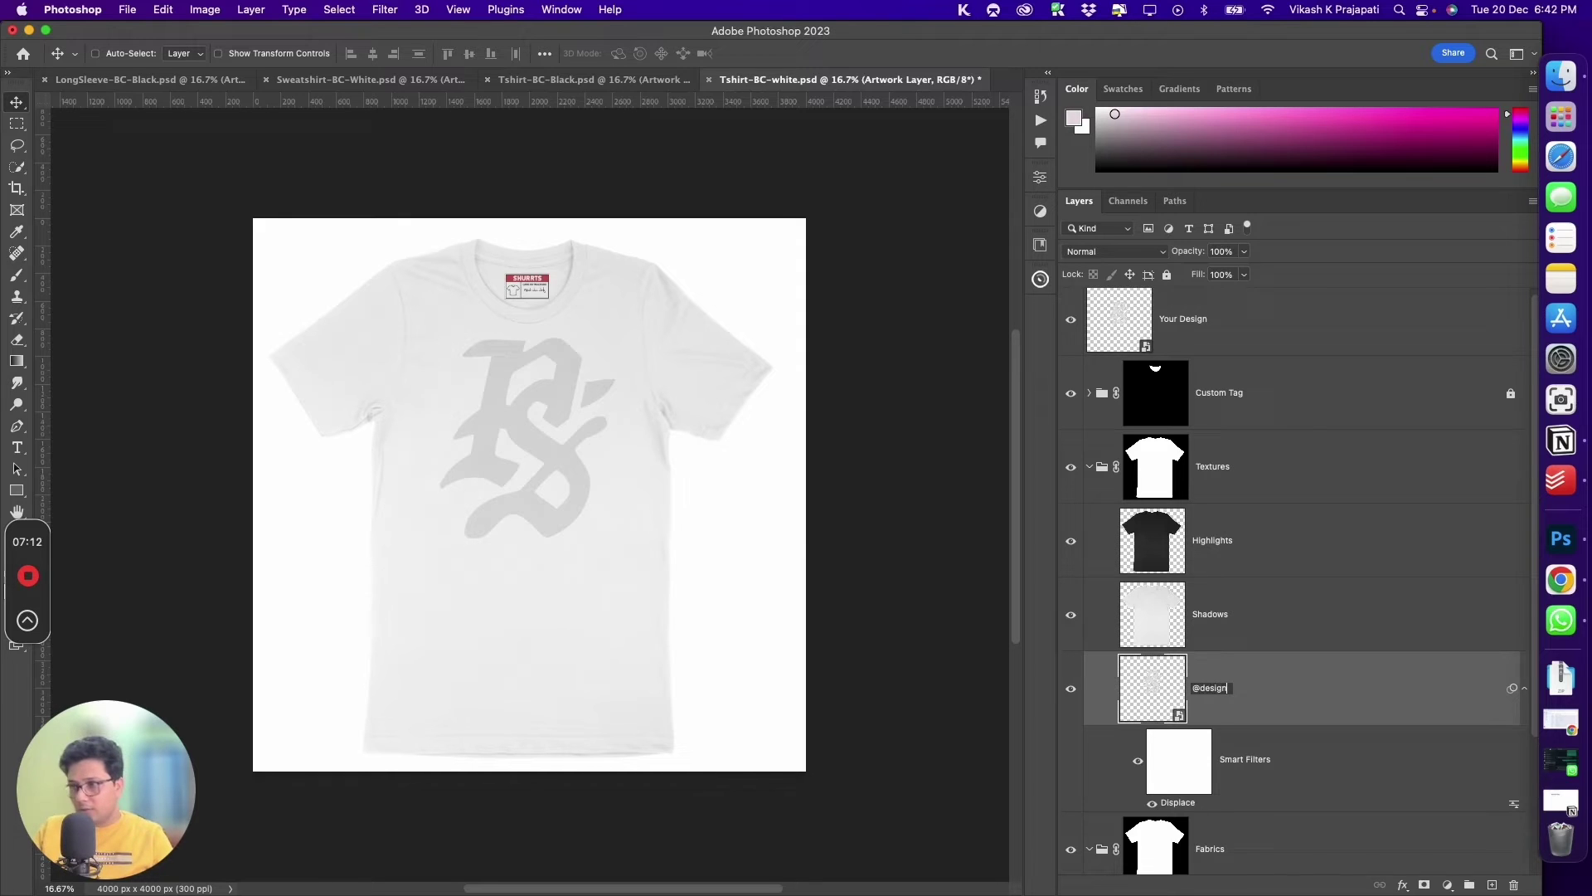
key(Return)
key(super+s)
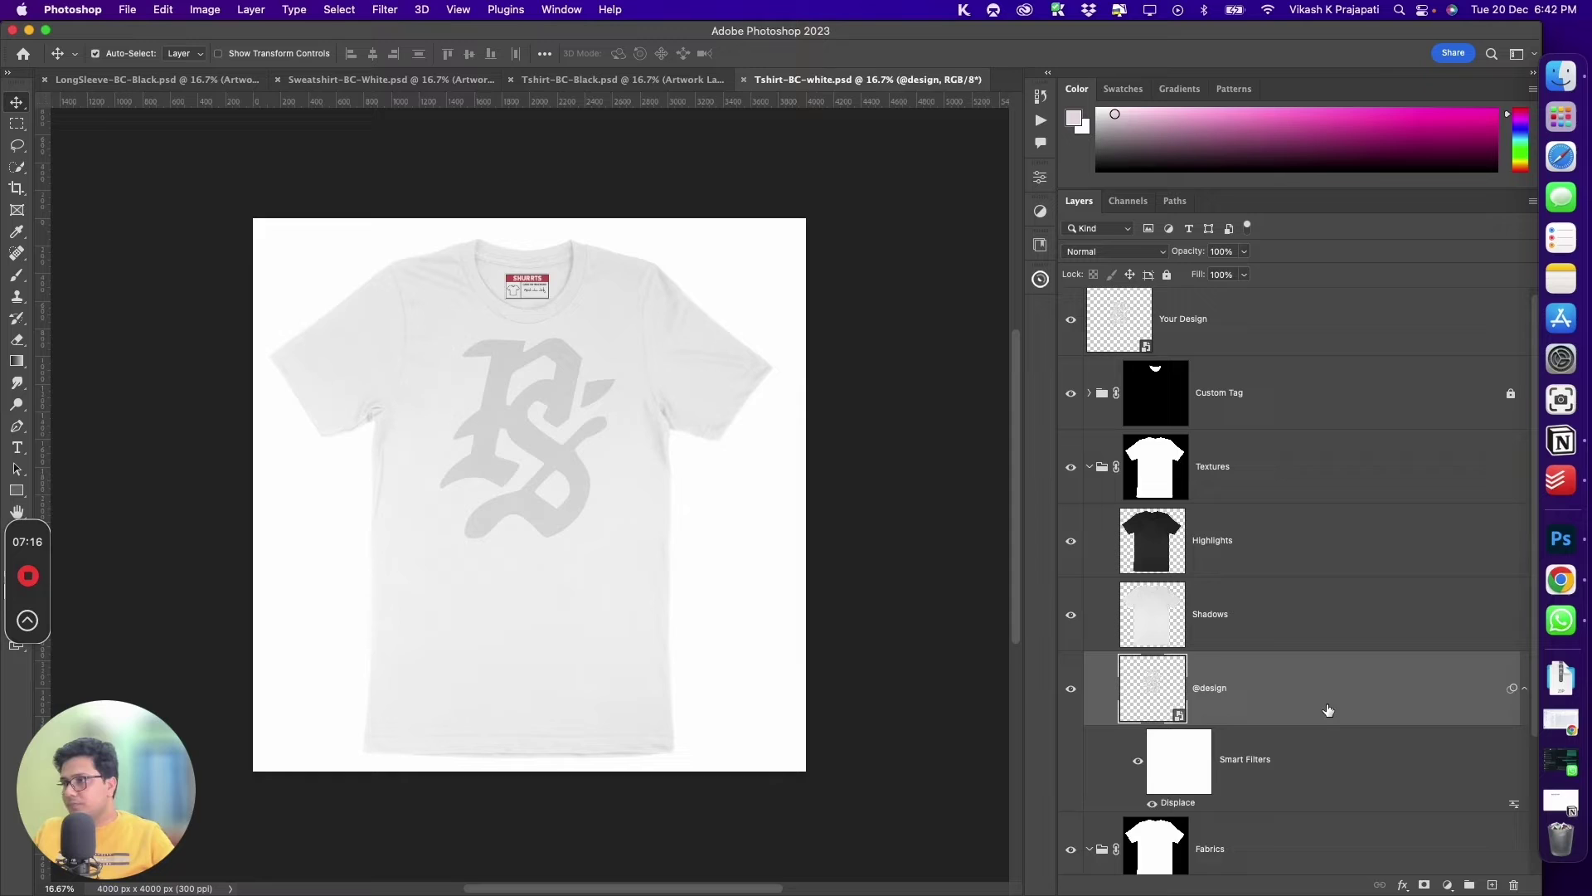
key(super+w)
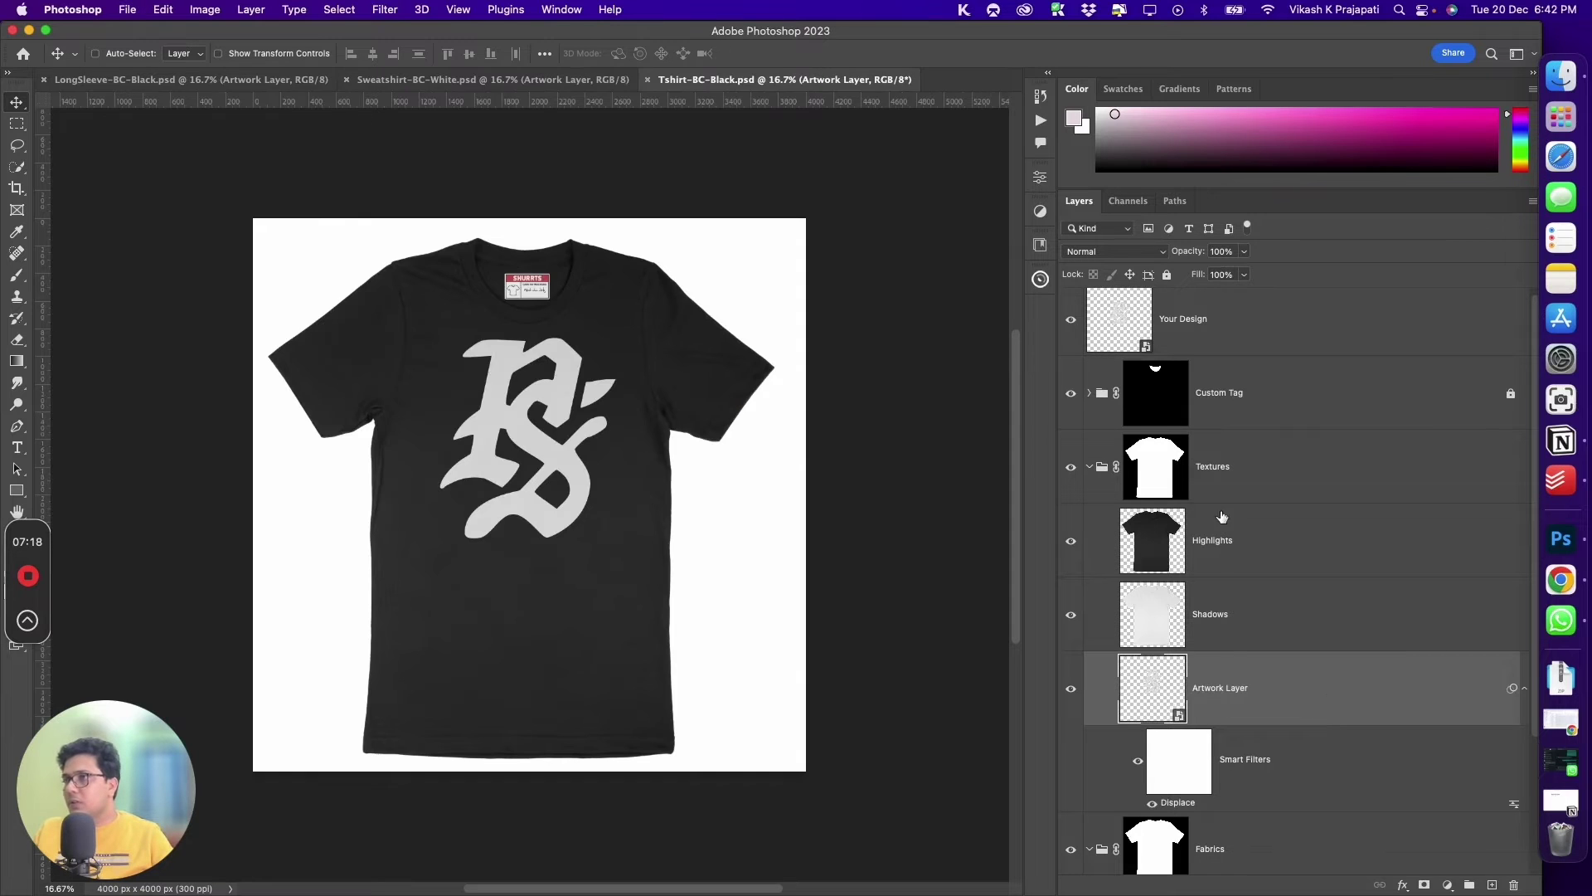
double_click(1222, 699)
text(@desig)
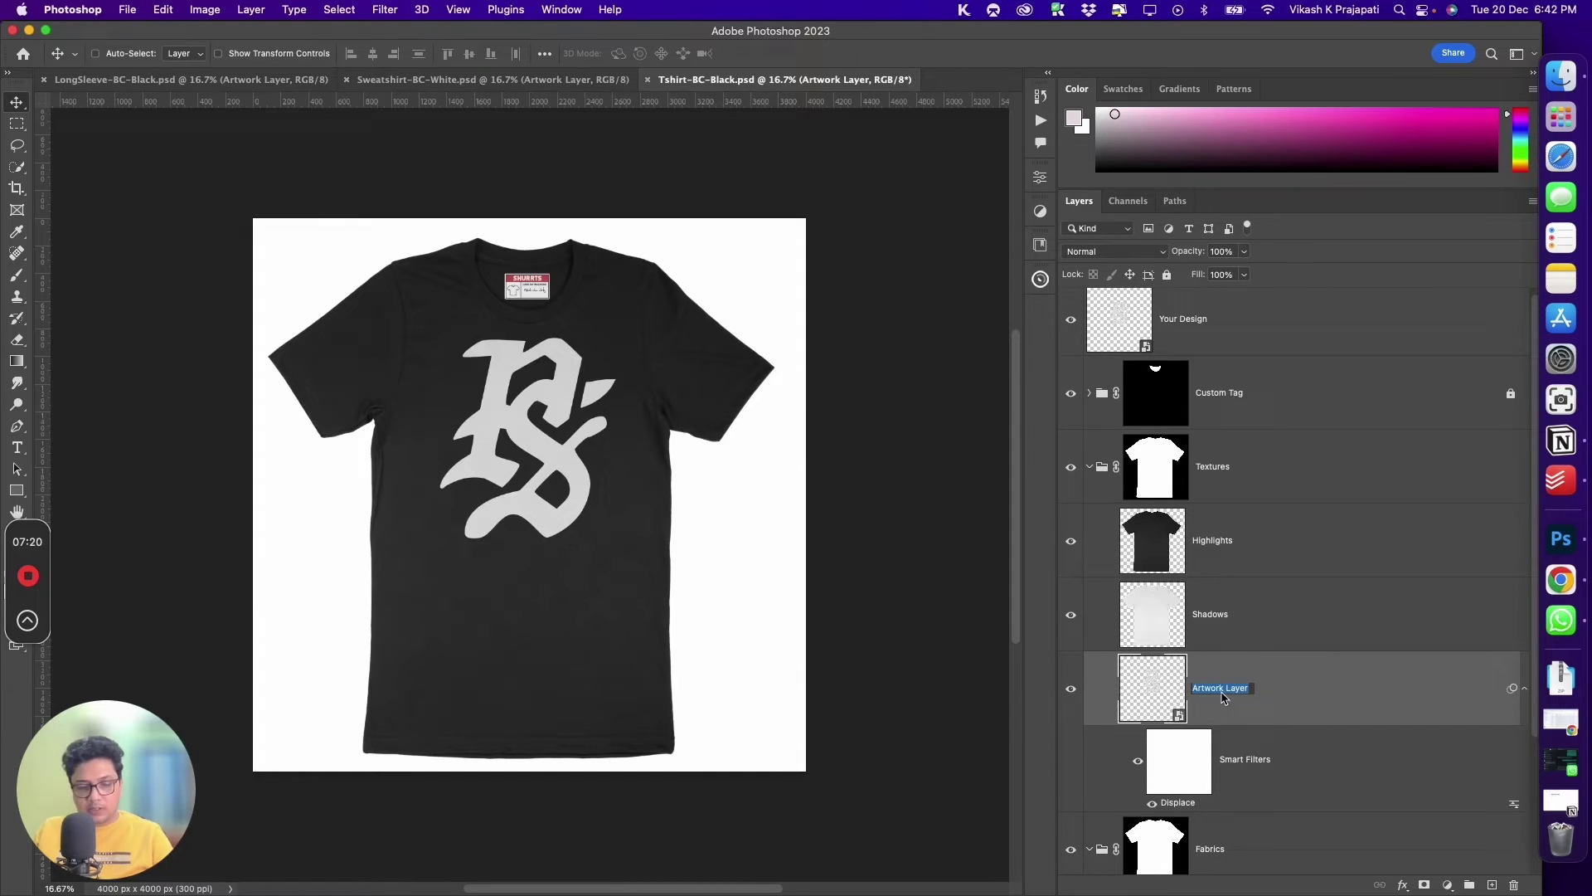
text(n)
key(Return)
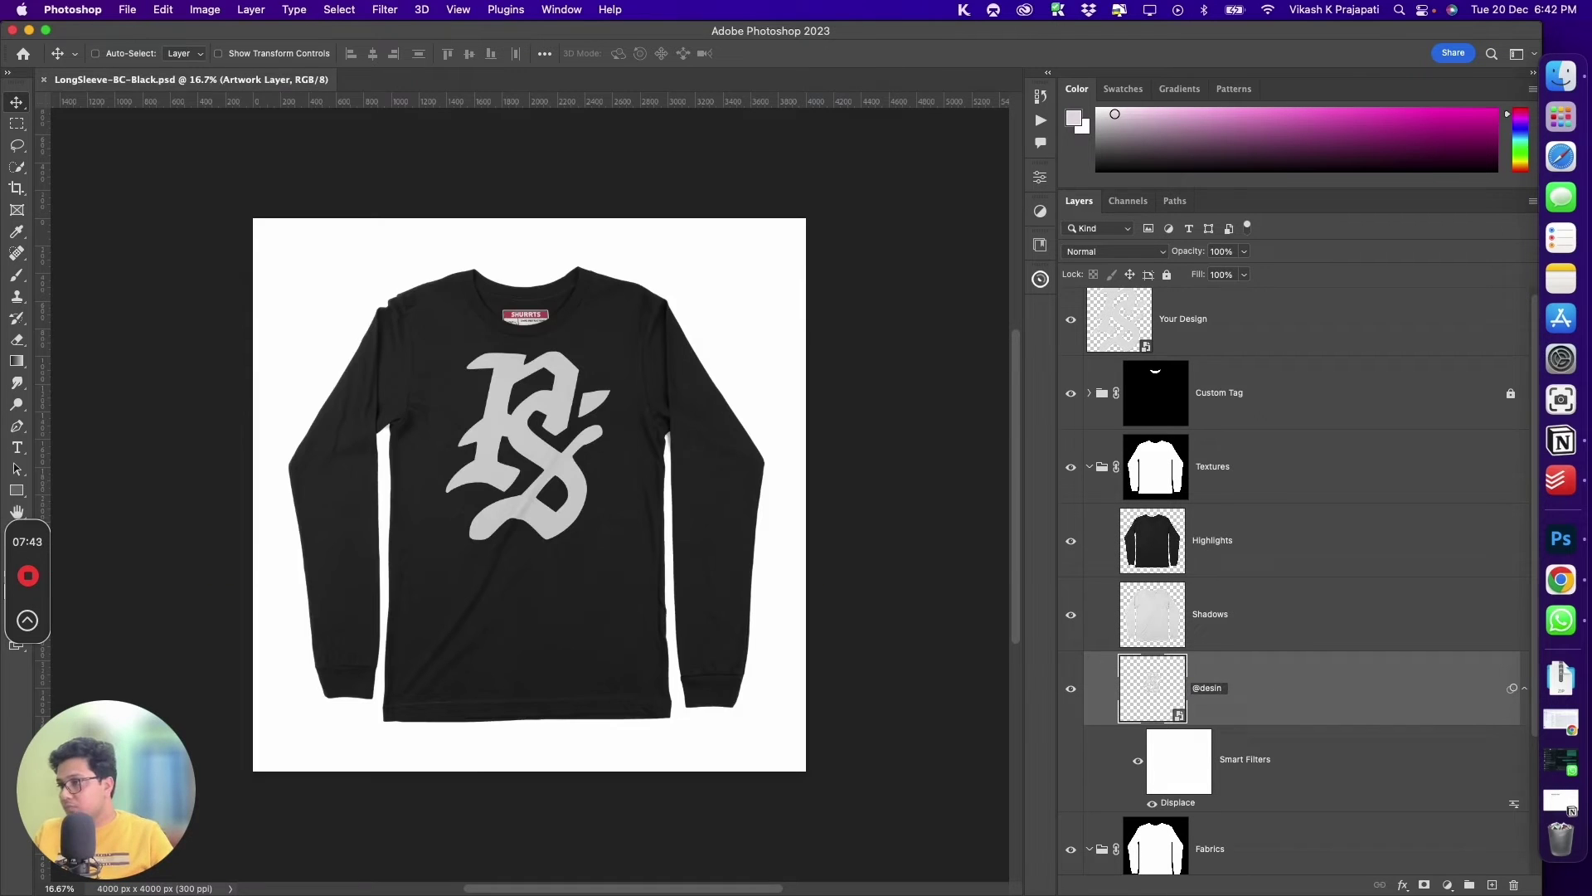
key(Return)
key(super+w)
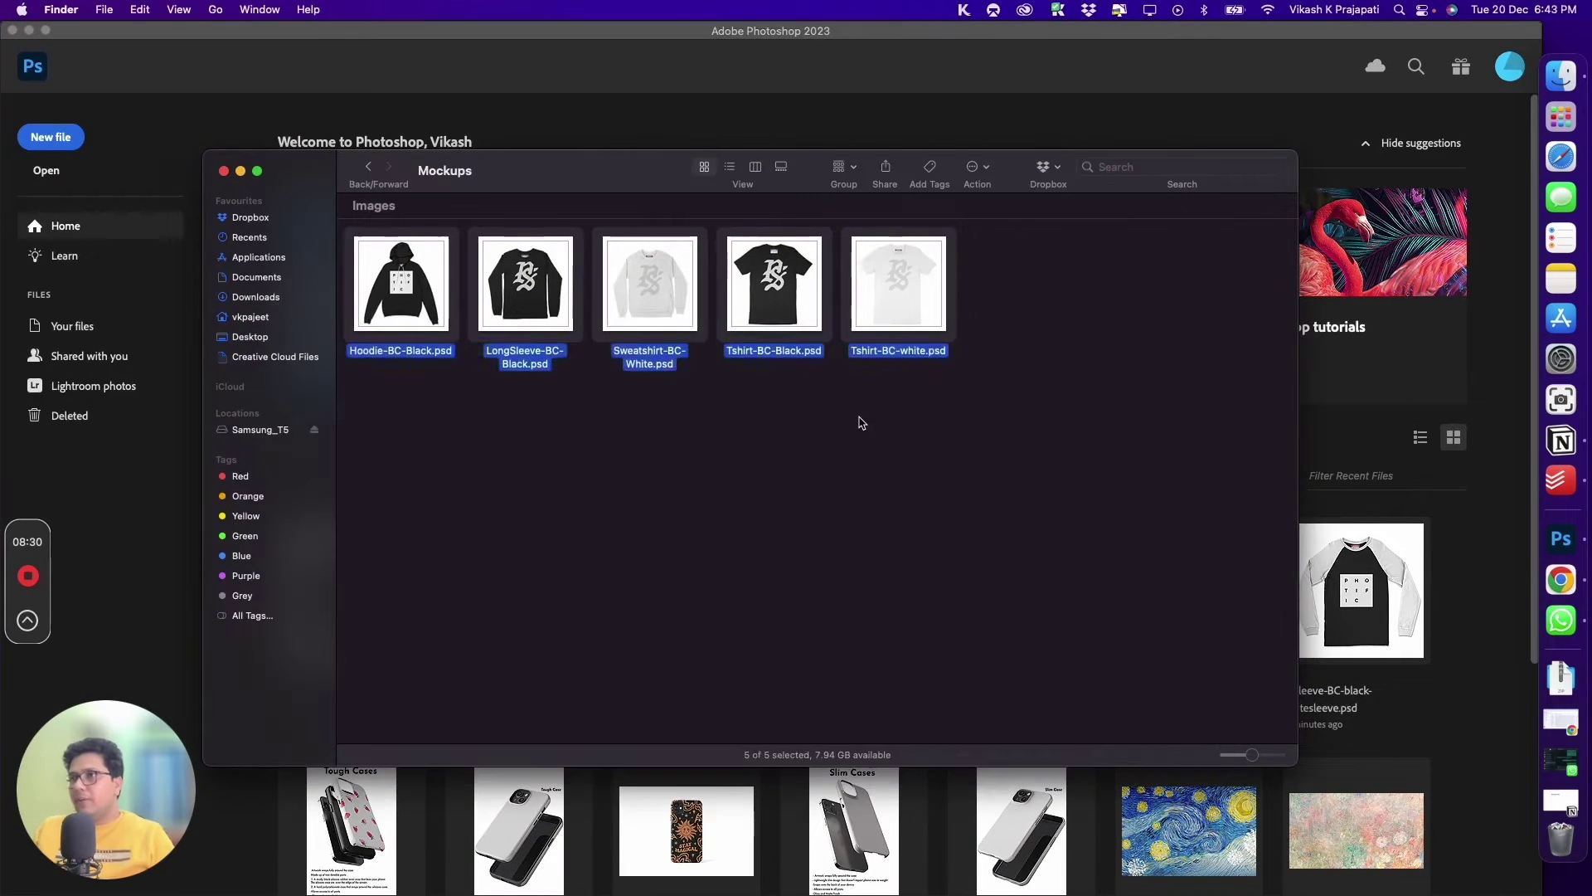
View the eight Design File images with slightly smaller thumbnails.
click(932, 457)
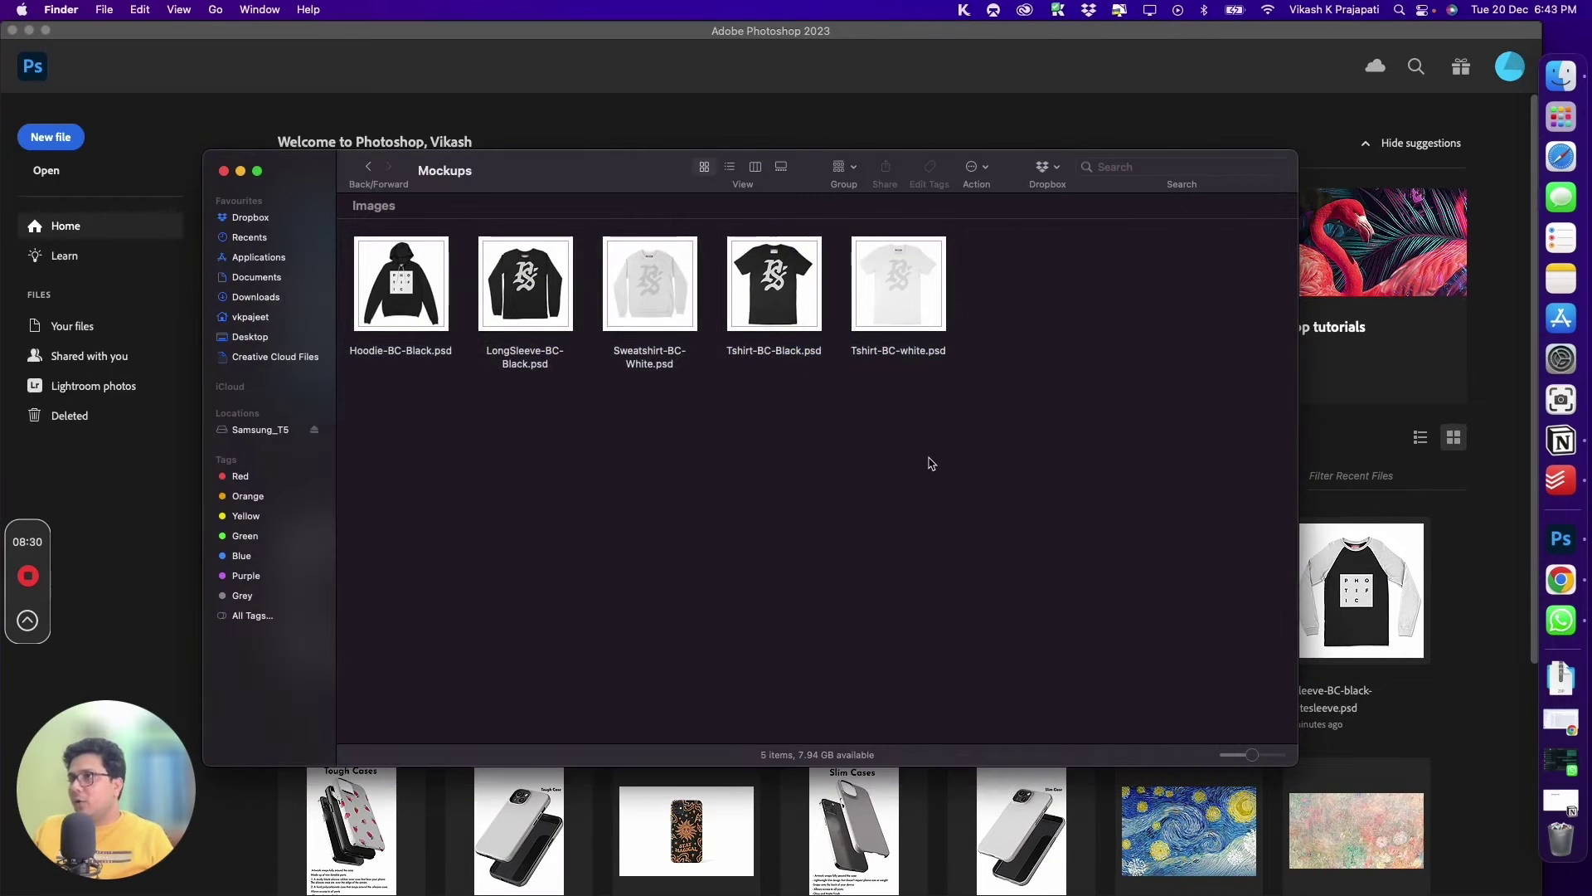
click(368, 167)
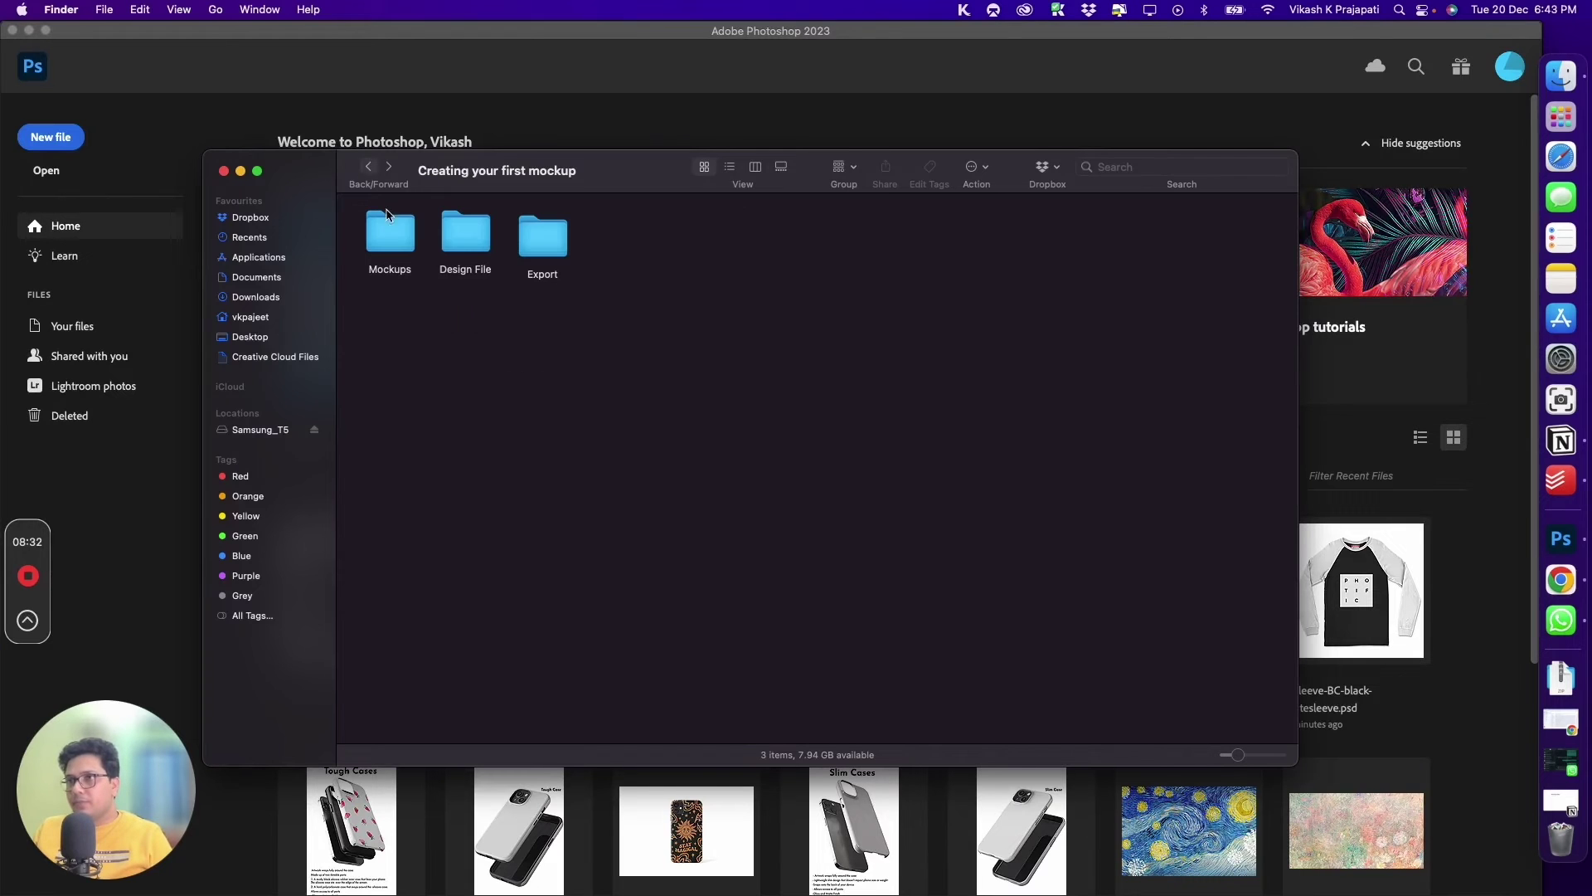
click(476, 234)
double_click(476, 234)
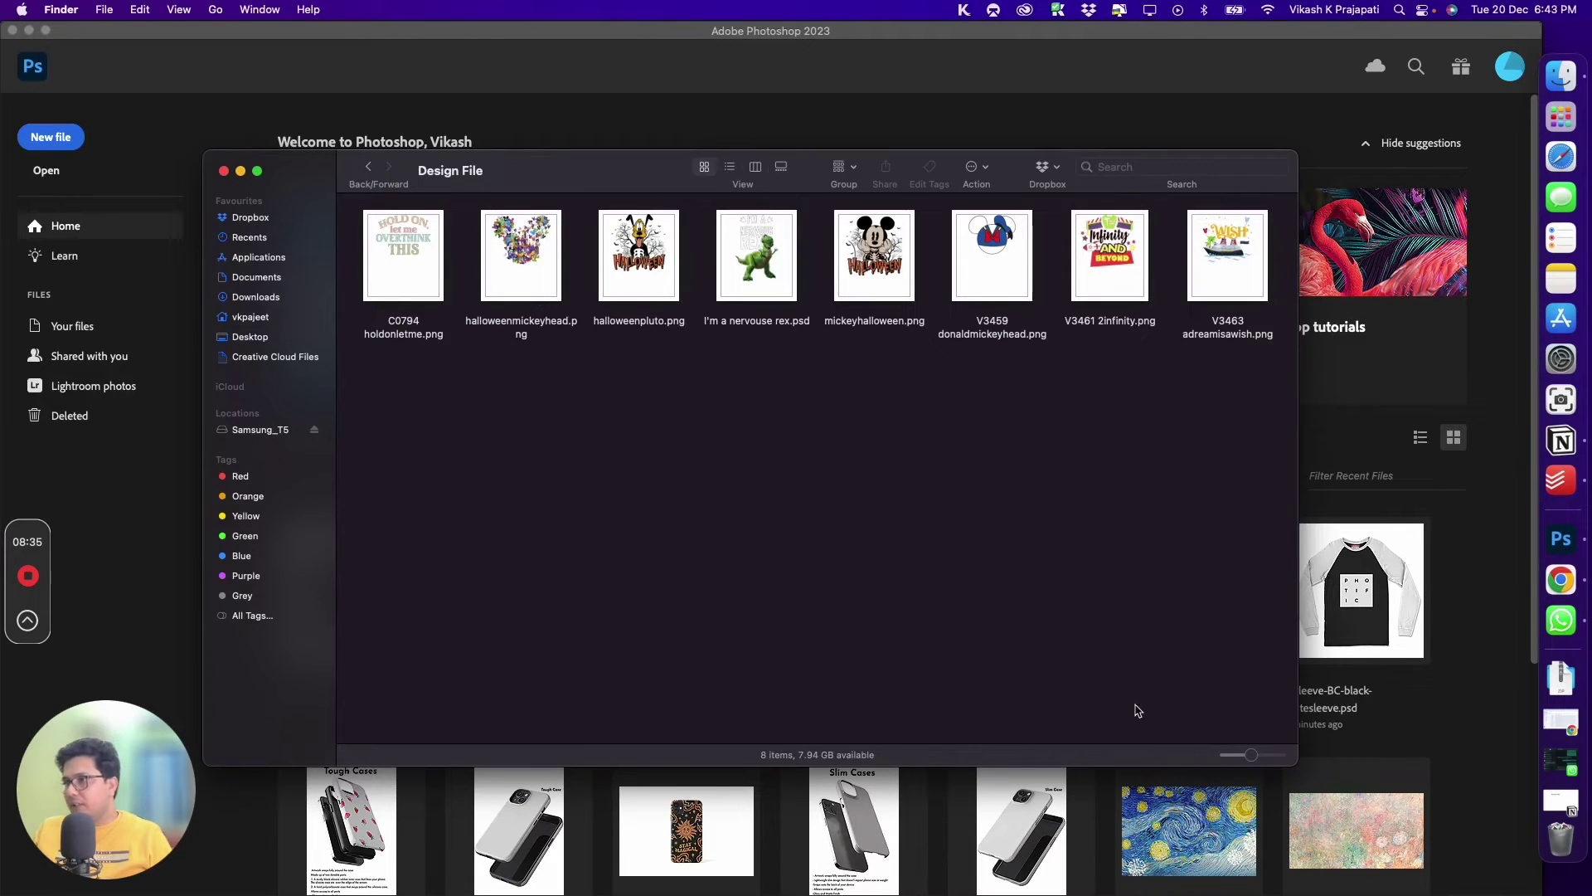
mouse_move(1252, 756)
mouse_down()
mouse_move(1277, 757)
mouse_move(1248, 756)
mouse_up()
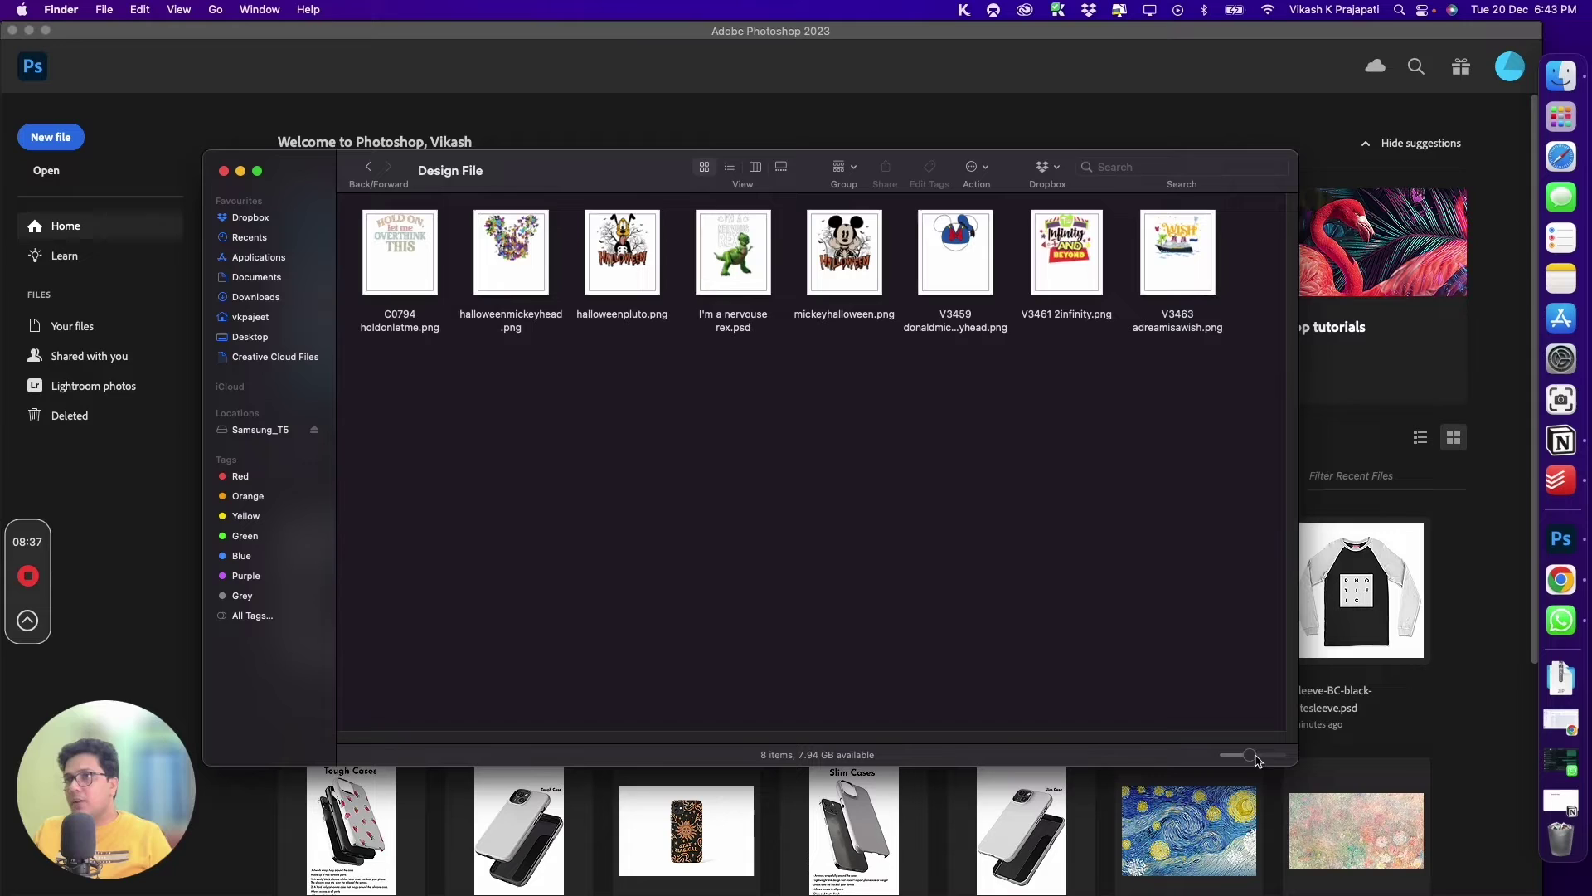
Check the empty Export folder, then minimize Finder.
click(366, 171)
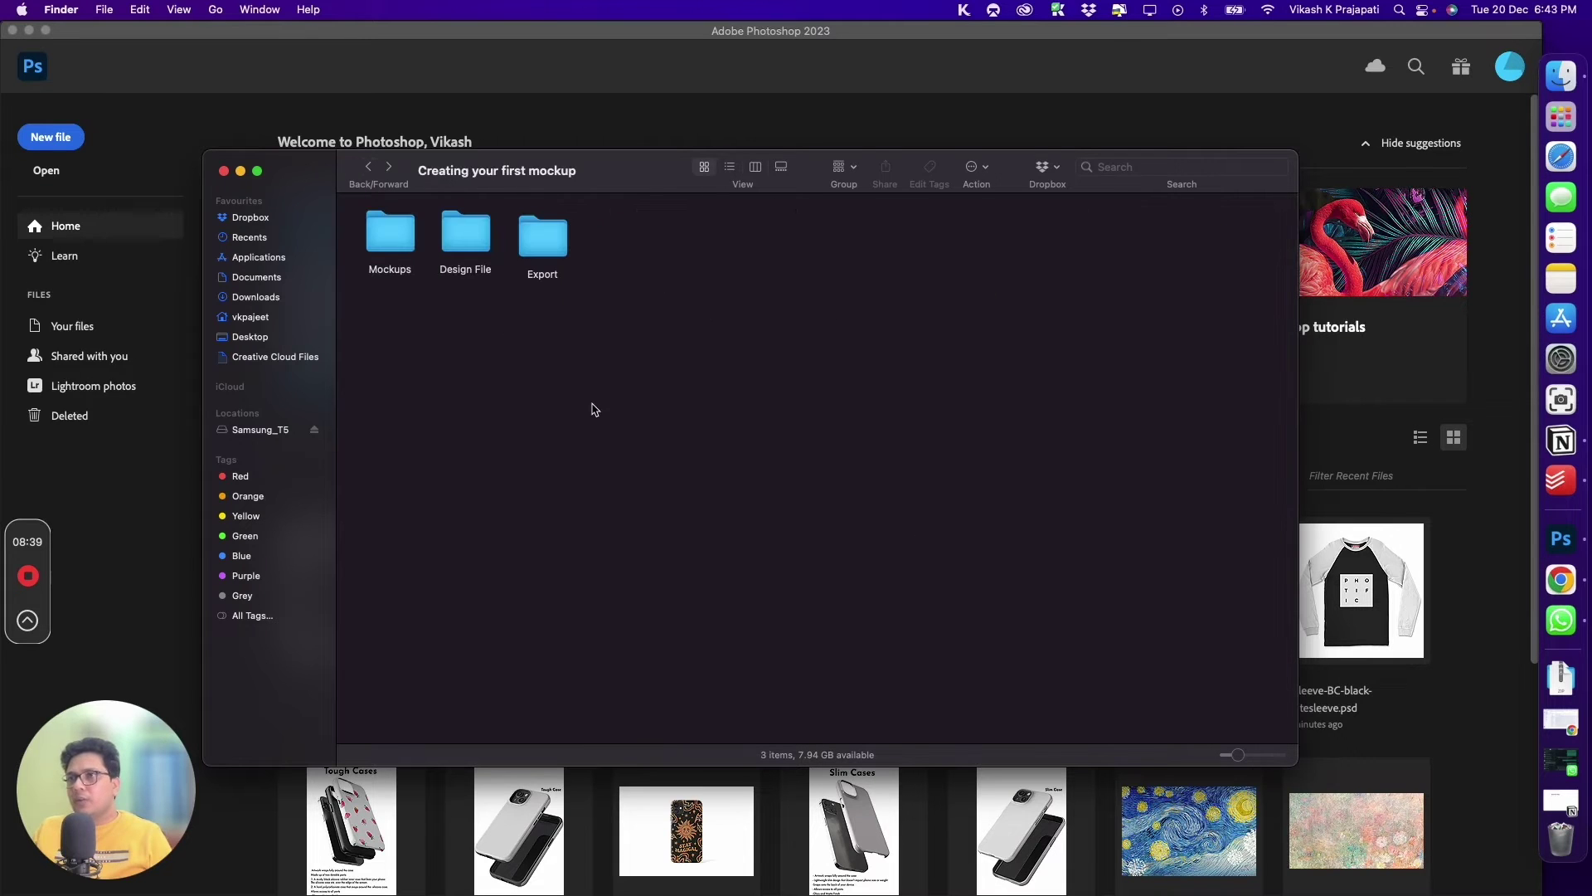
double_click(552, 238)
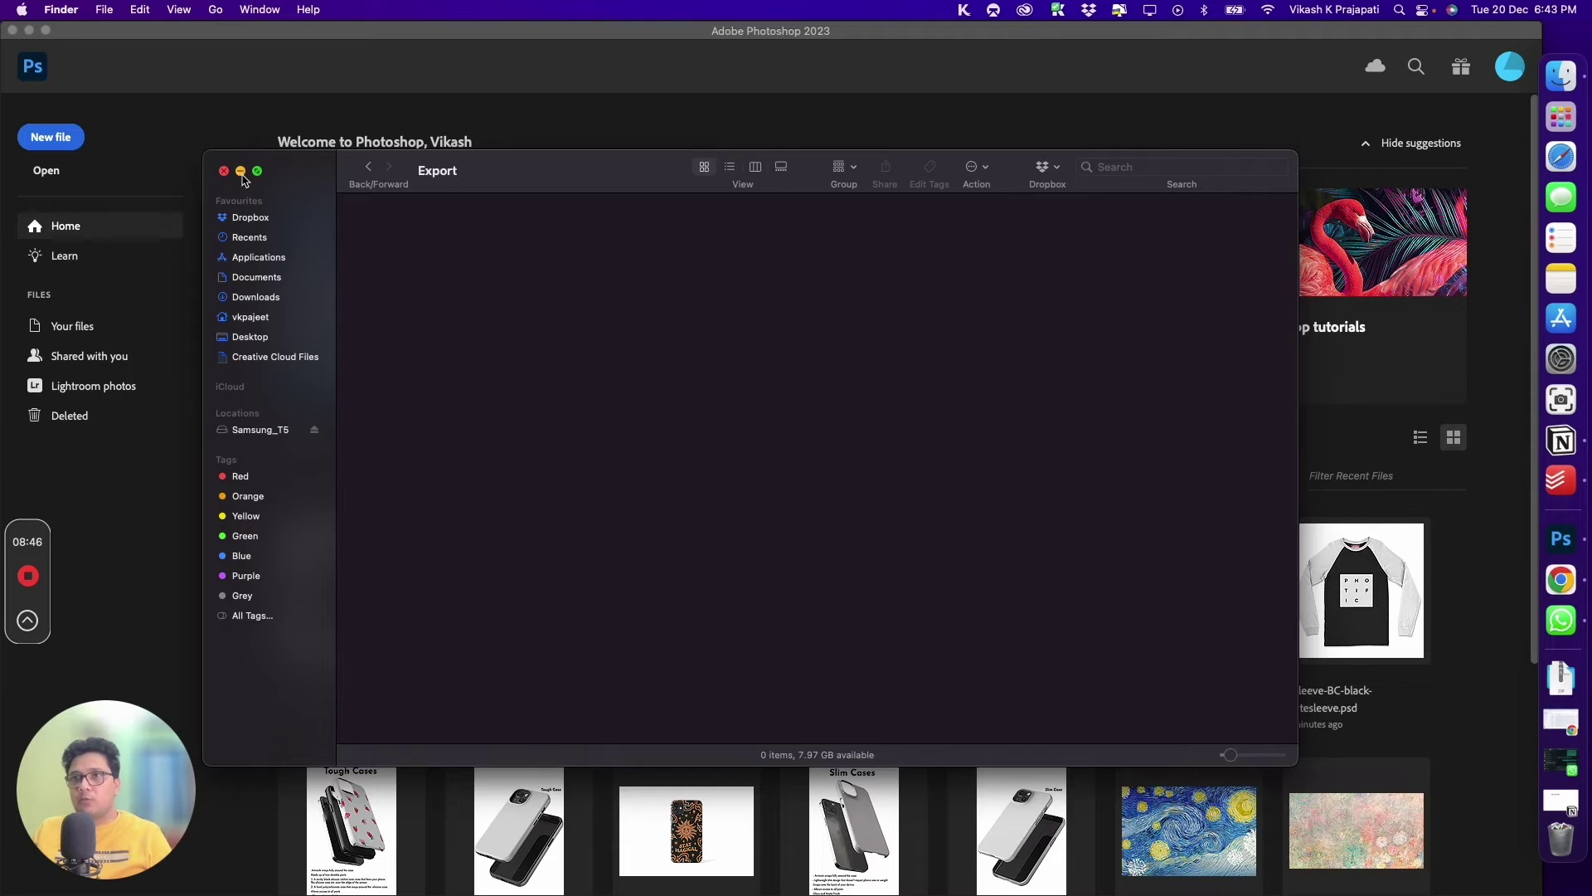
click(240, 172)
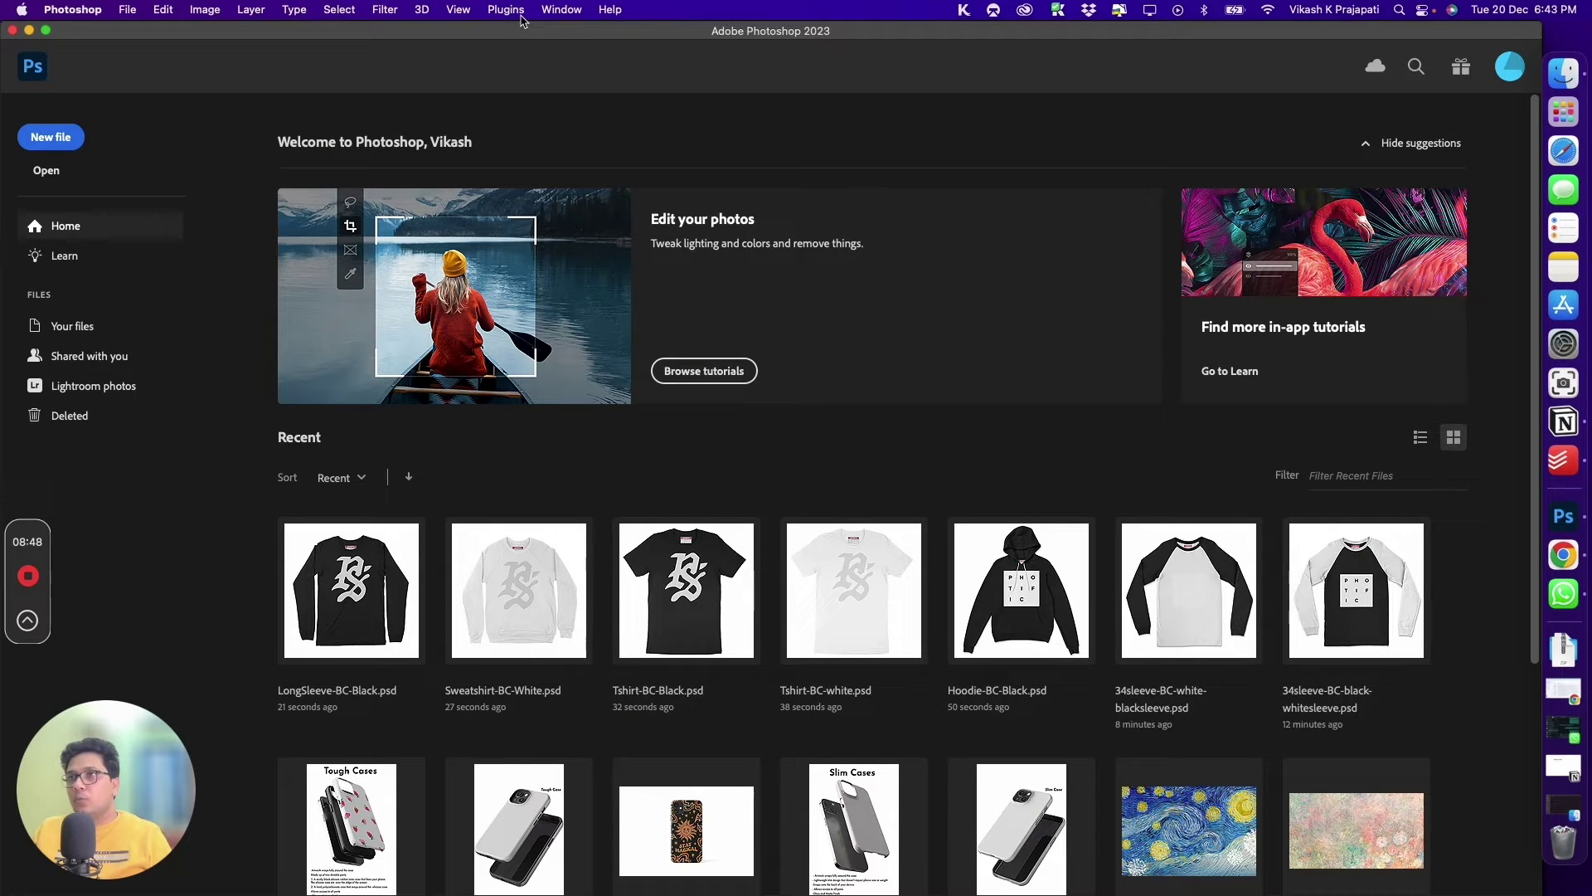
Launch Bulk Mockup from the Plugins menu to show its Main page.
click(521, 15)
mouse_move(580, 92)
click(693, 97)
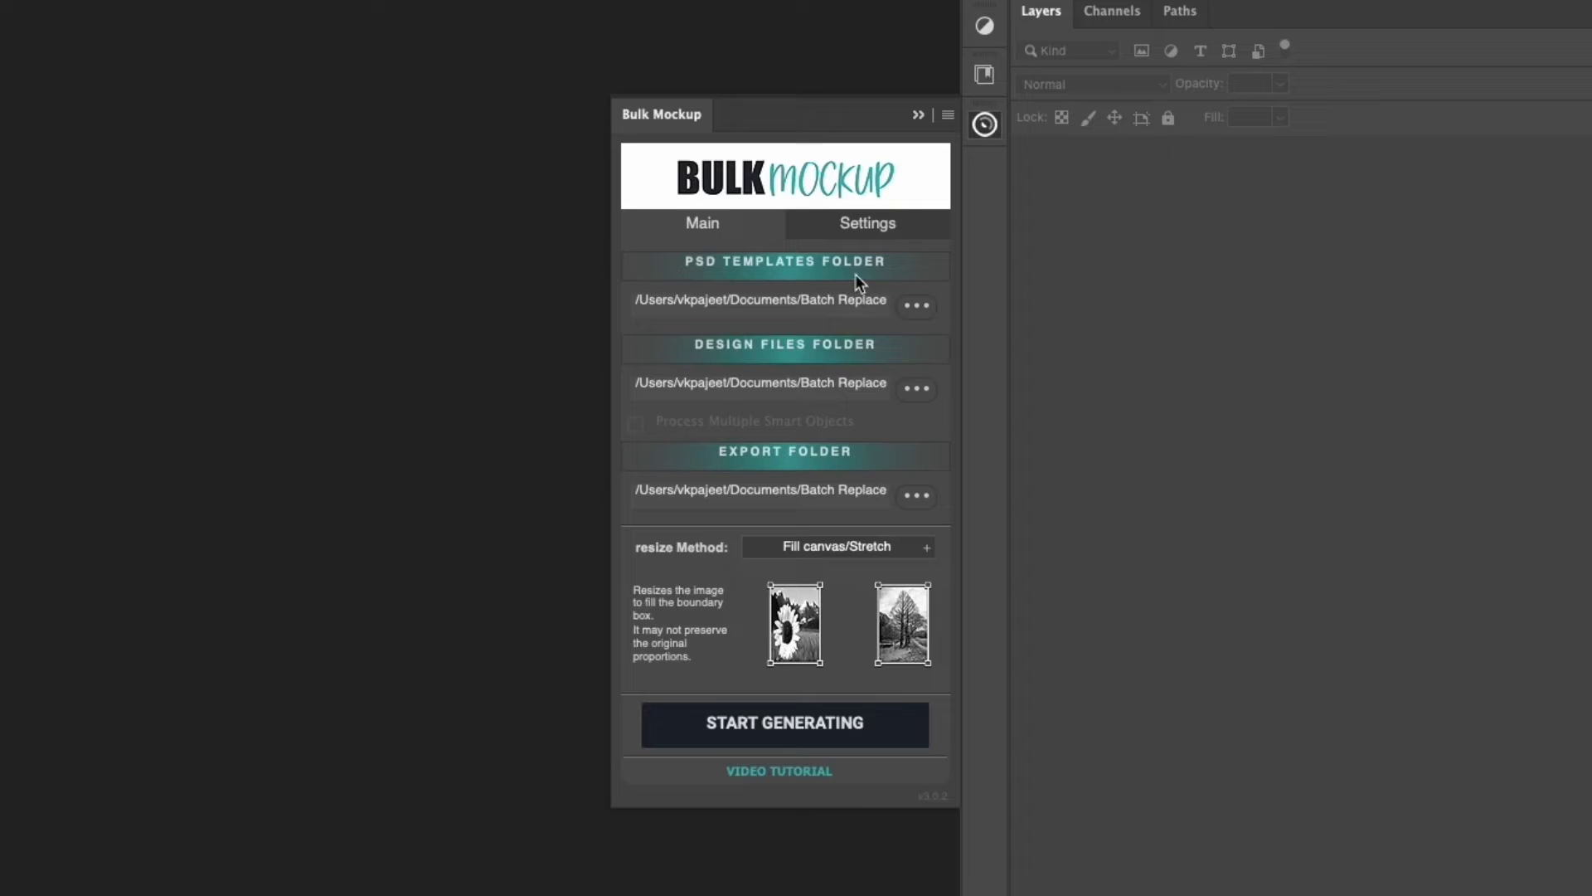
Pick Mockups for templates, Design File for designs and Export as the output folder.
click(917, 310)
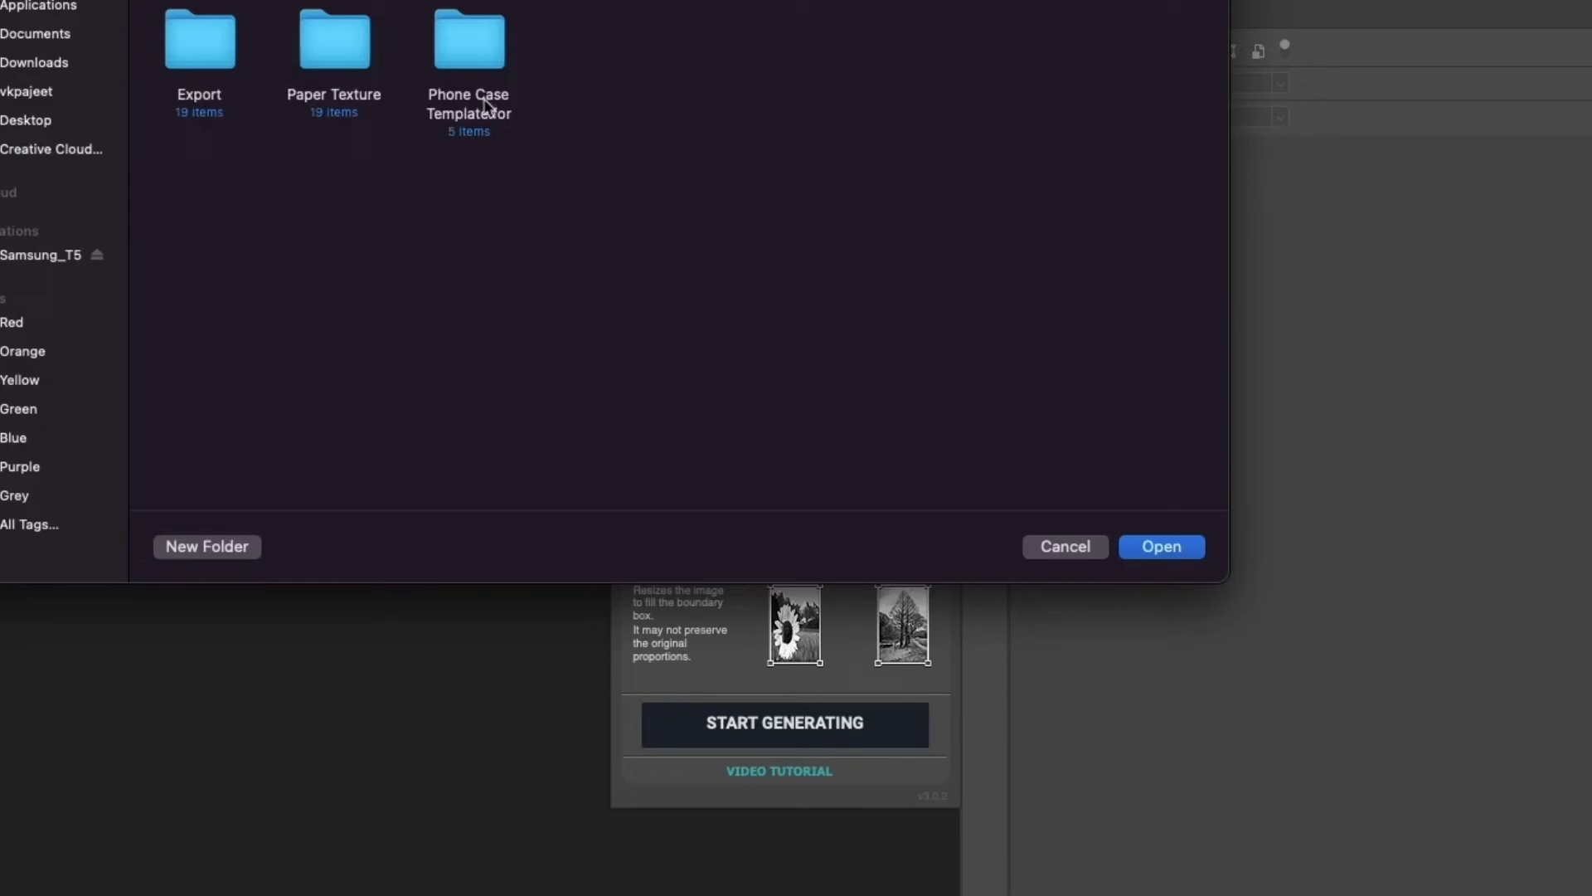
click(480, 51)
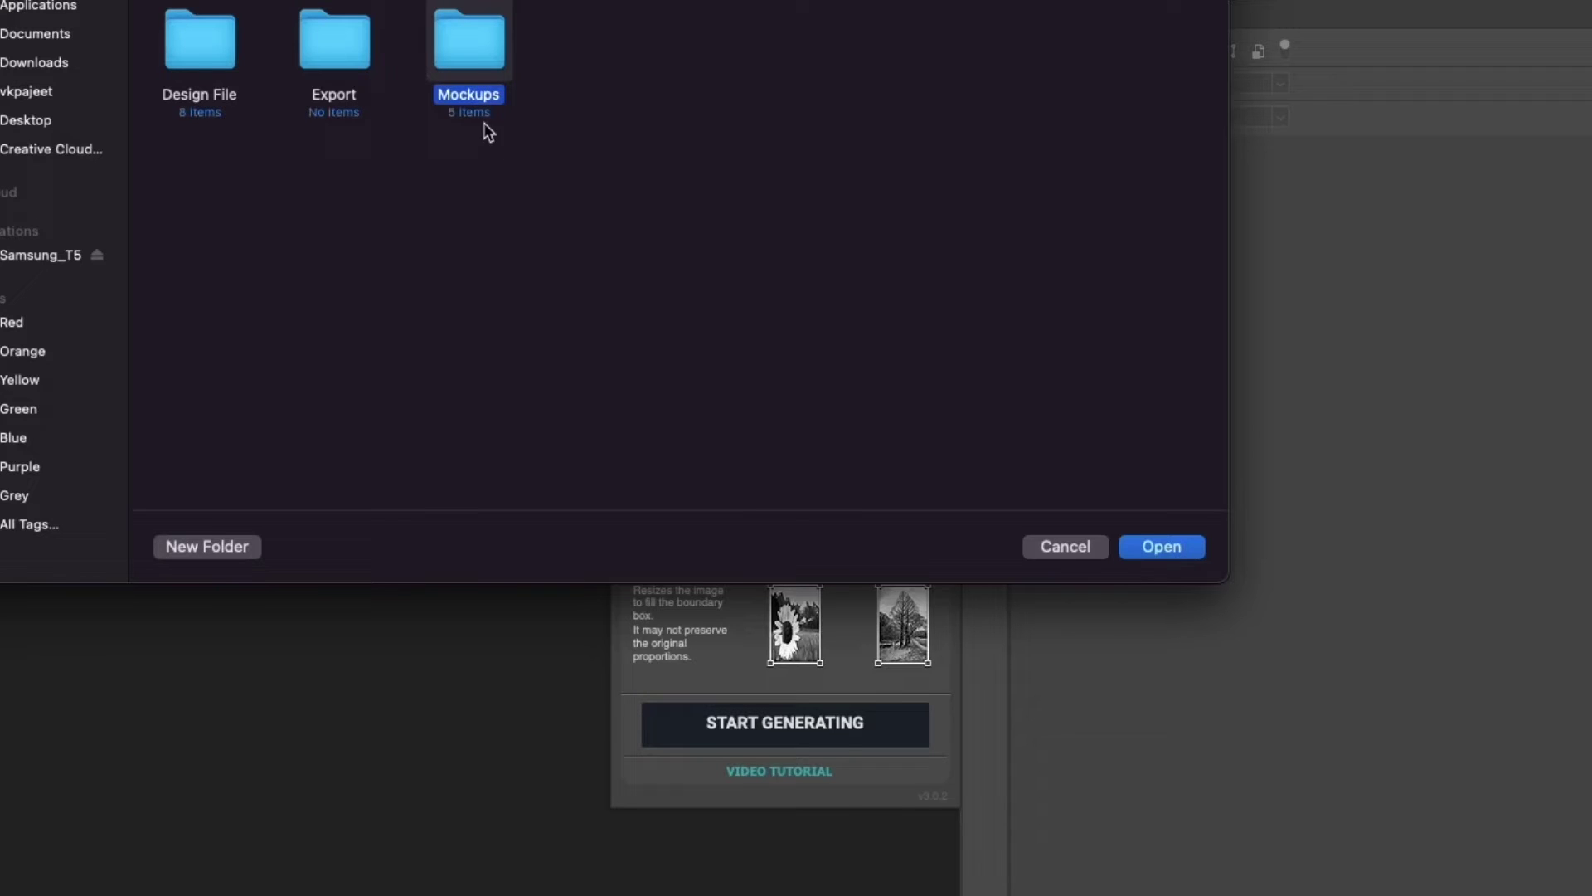
click(1159, 547)
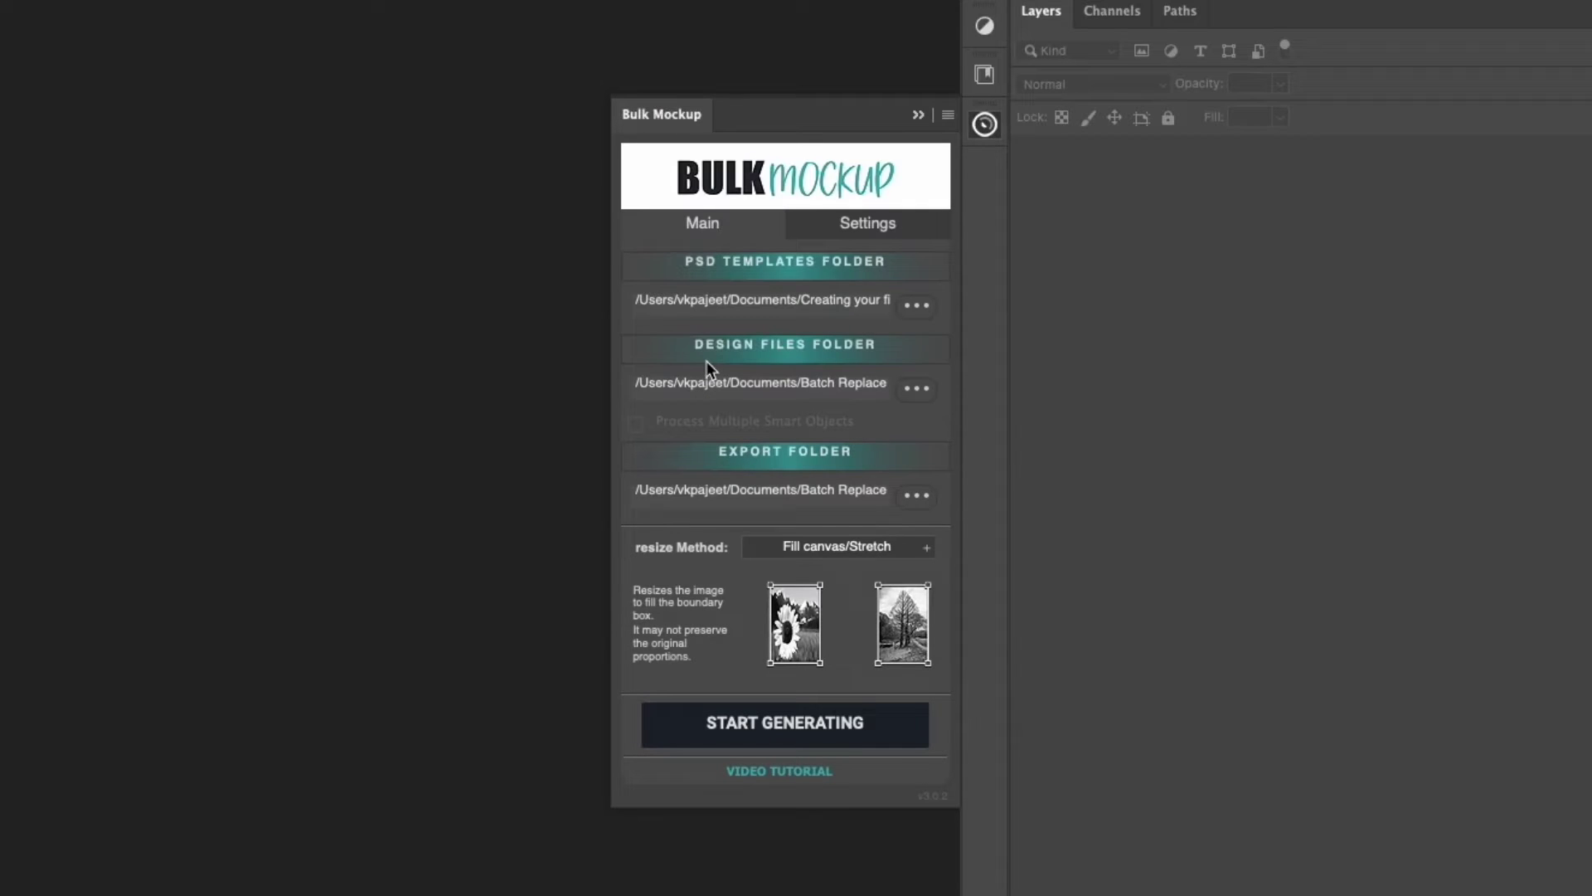
click(904, 398)
click(204, 46)
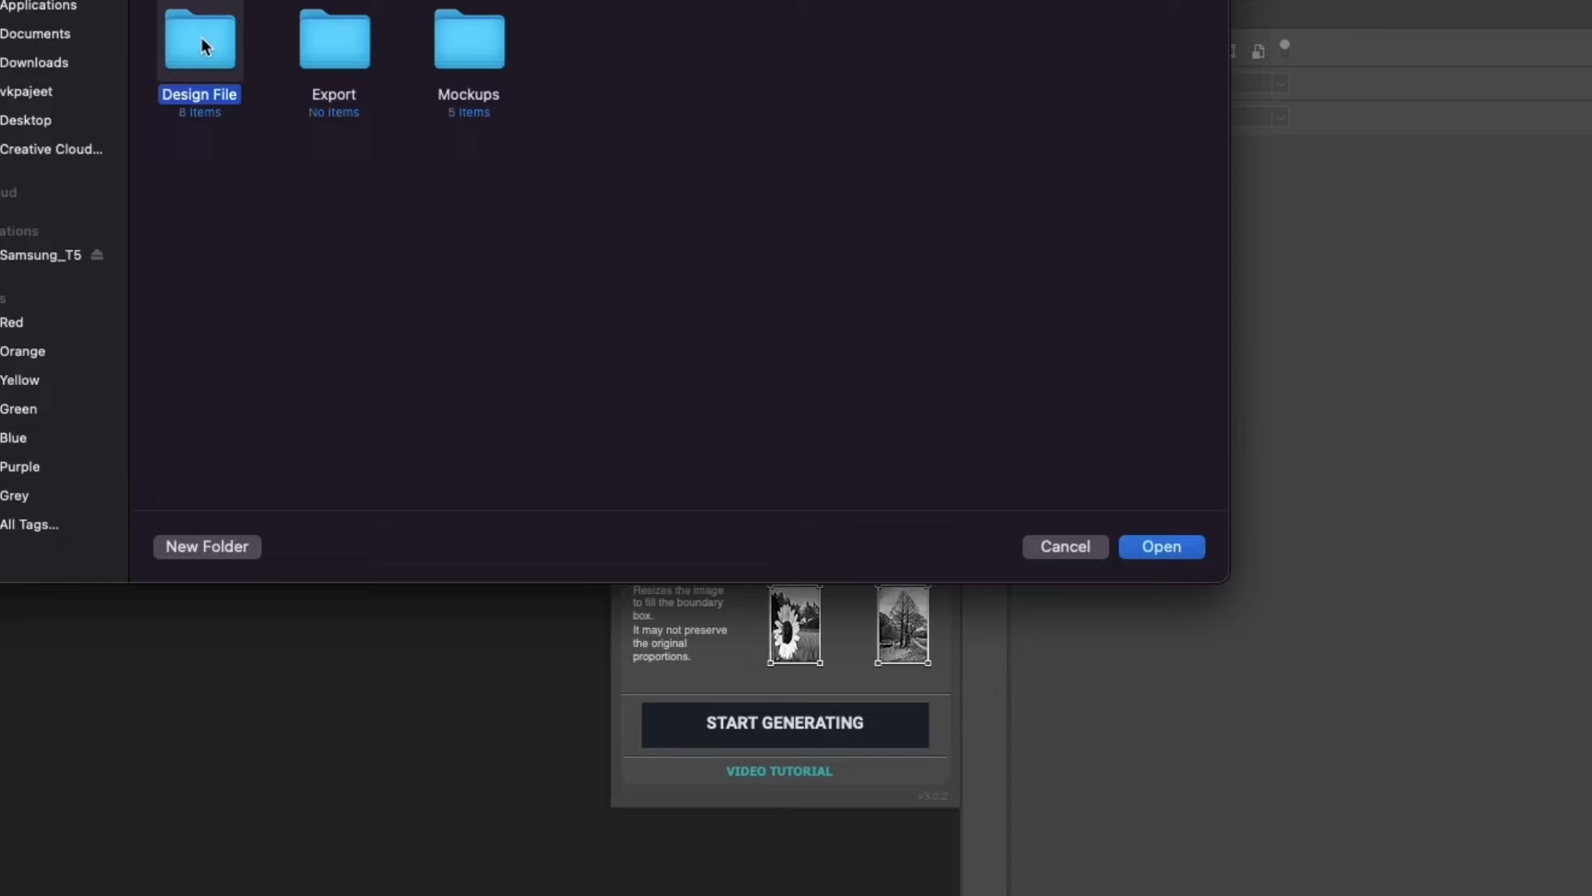
click(1143, 549)
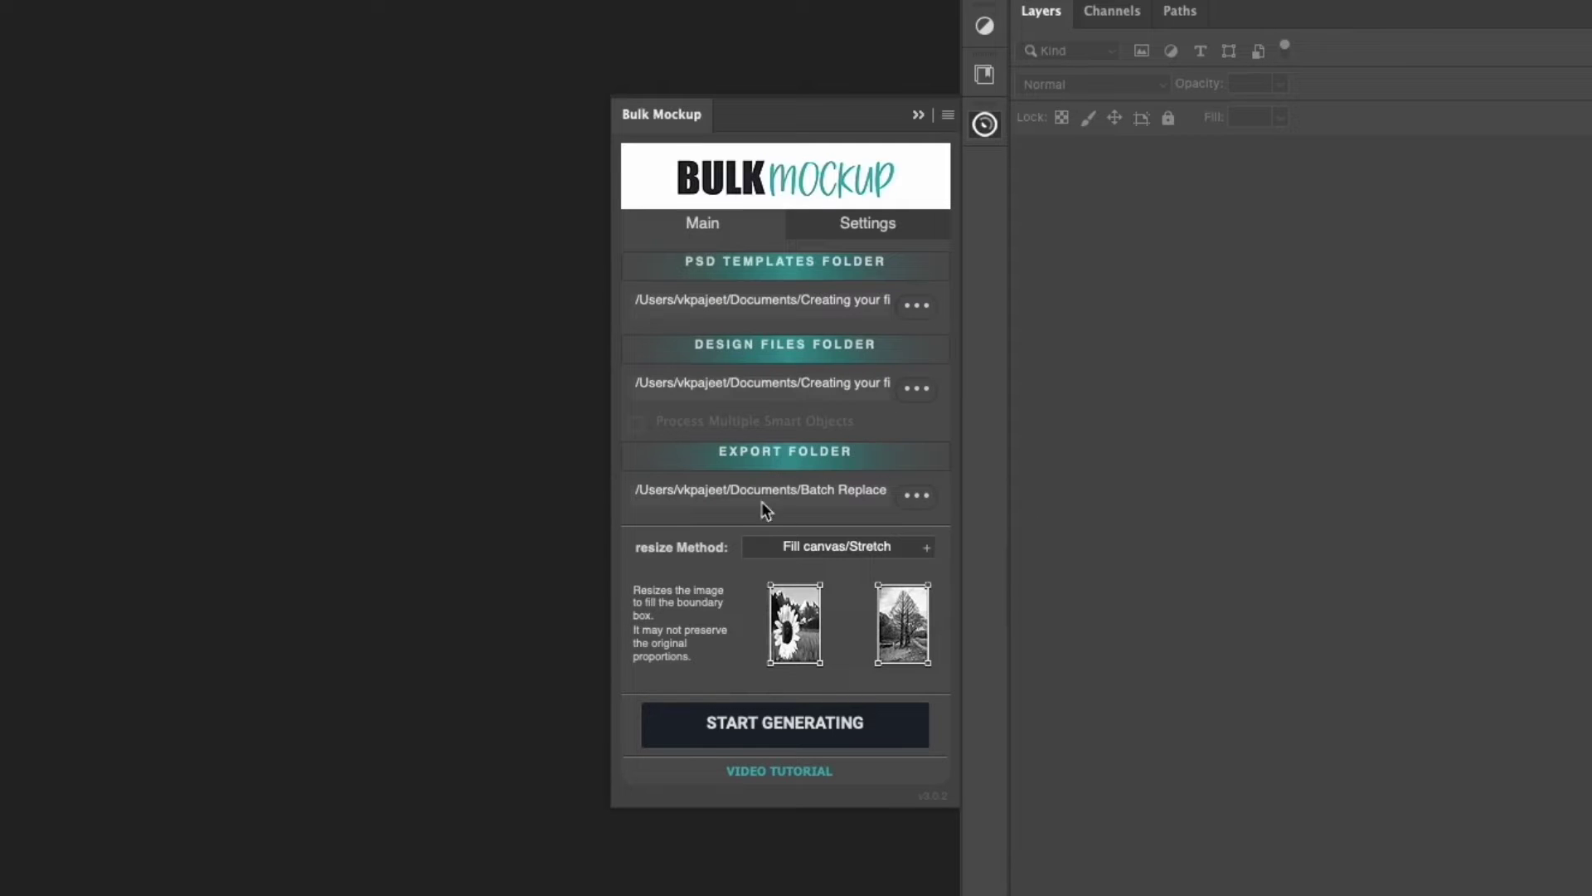
click(921, 508)
click(361, 35)
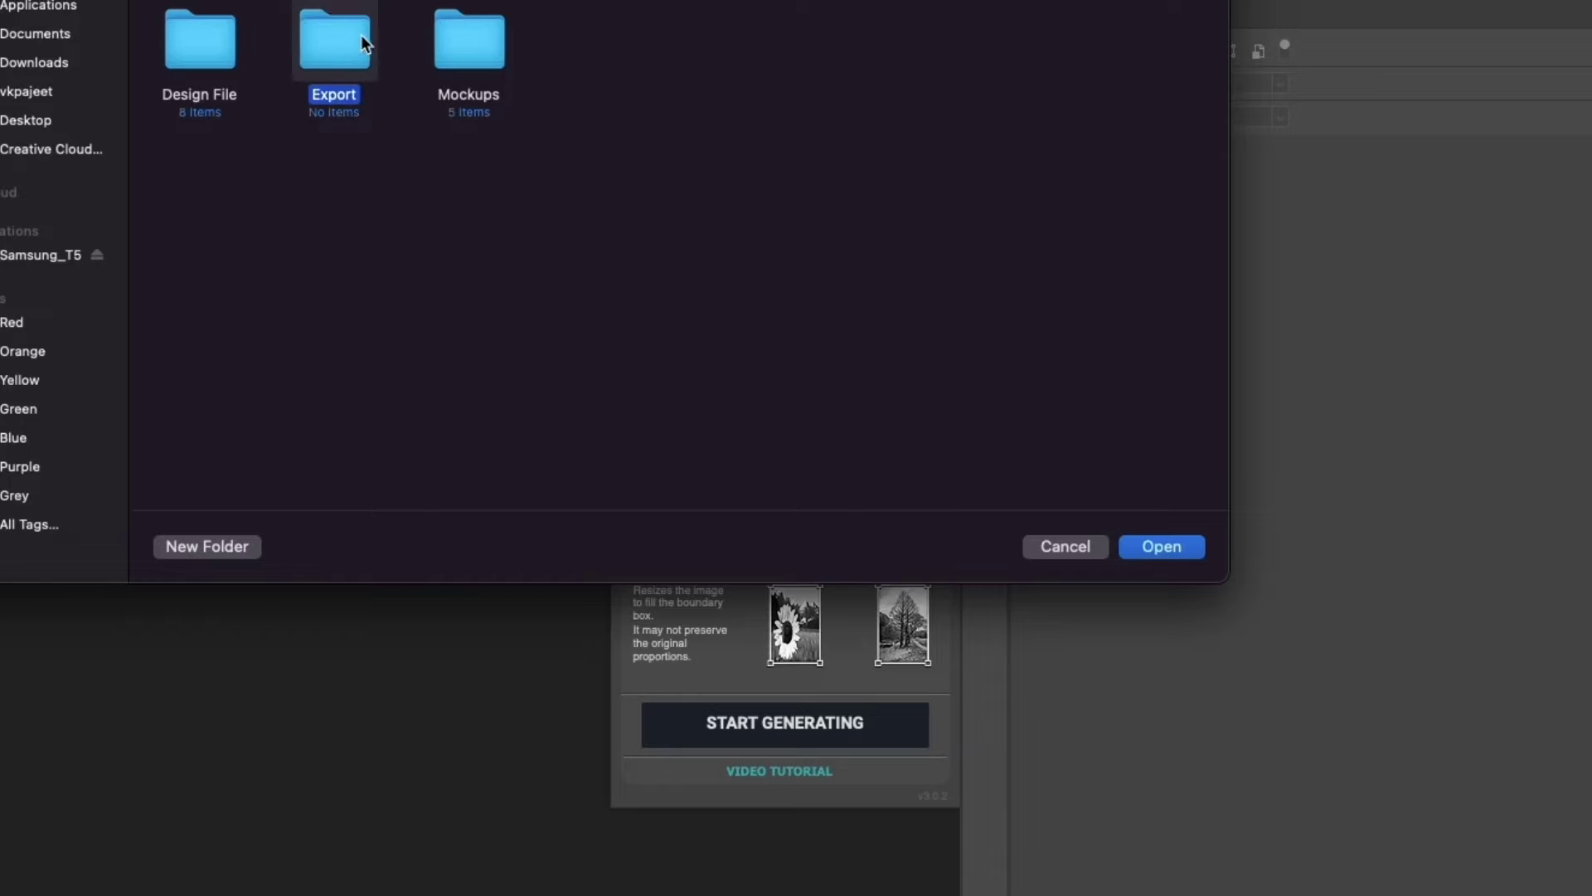
click(1160, 554)
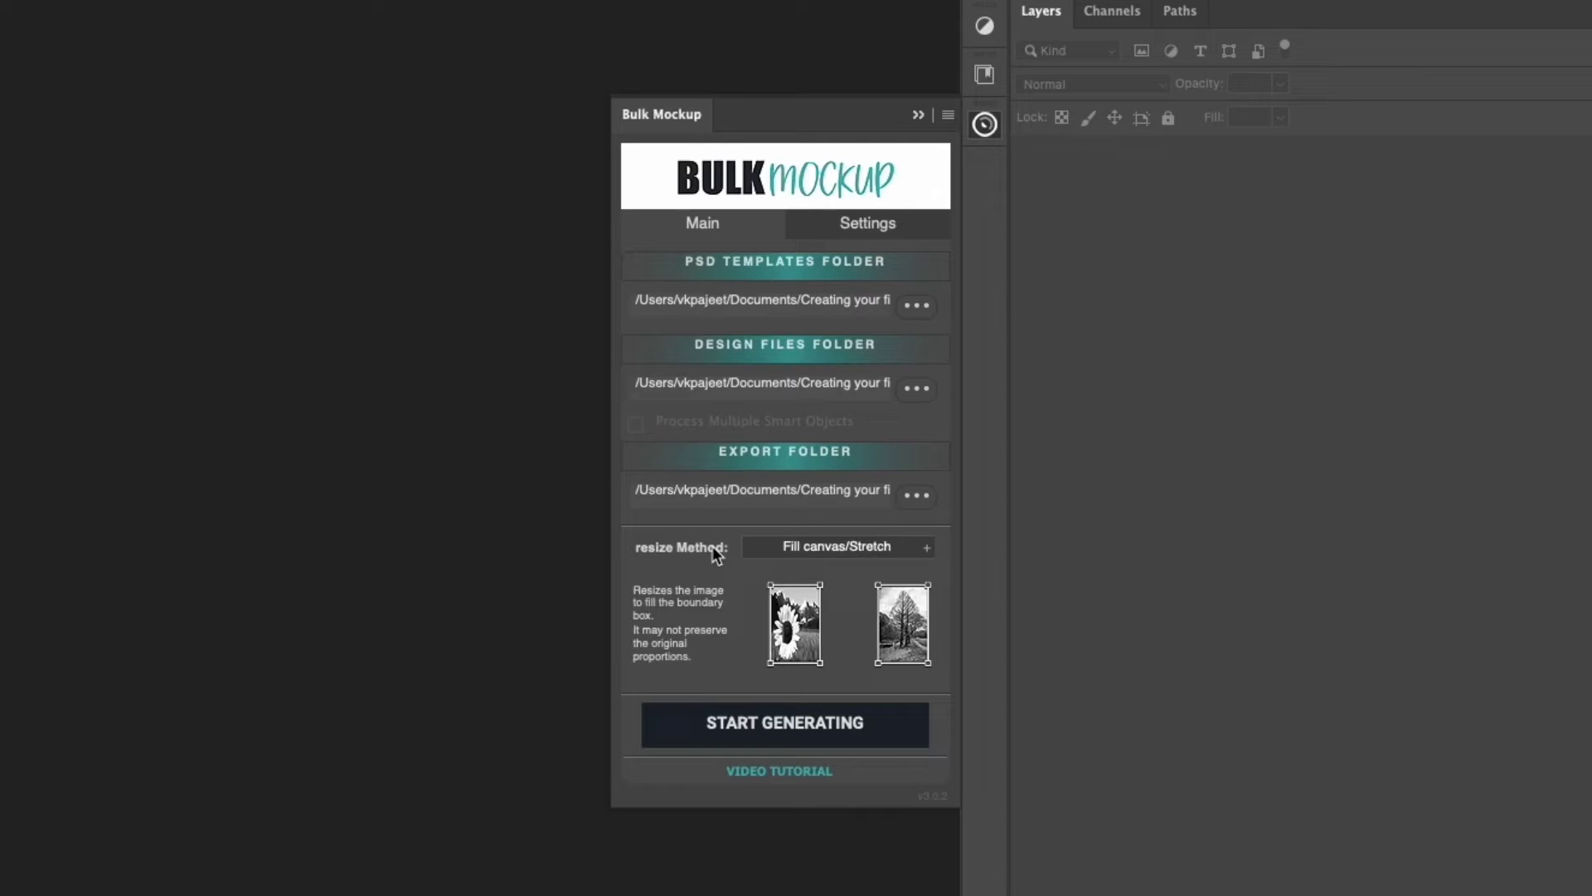
Switch the resize method back and forth between Fill canvas/Stretch and Fit to canvas without cropping.
click(855, 549)
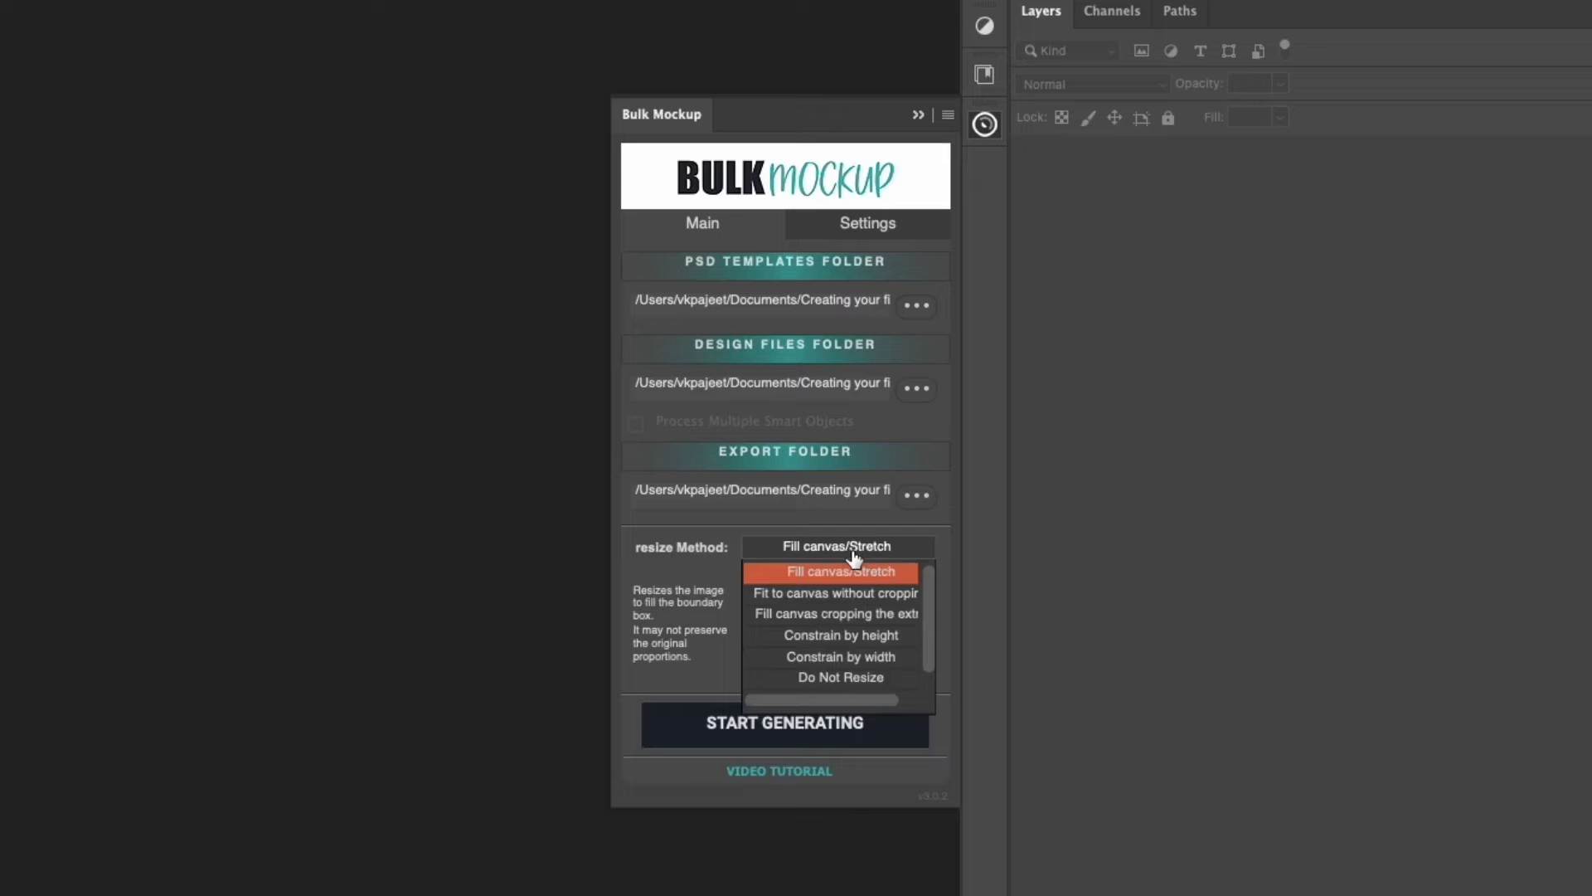
click(854, 552)
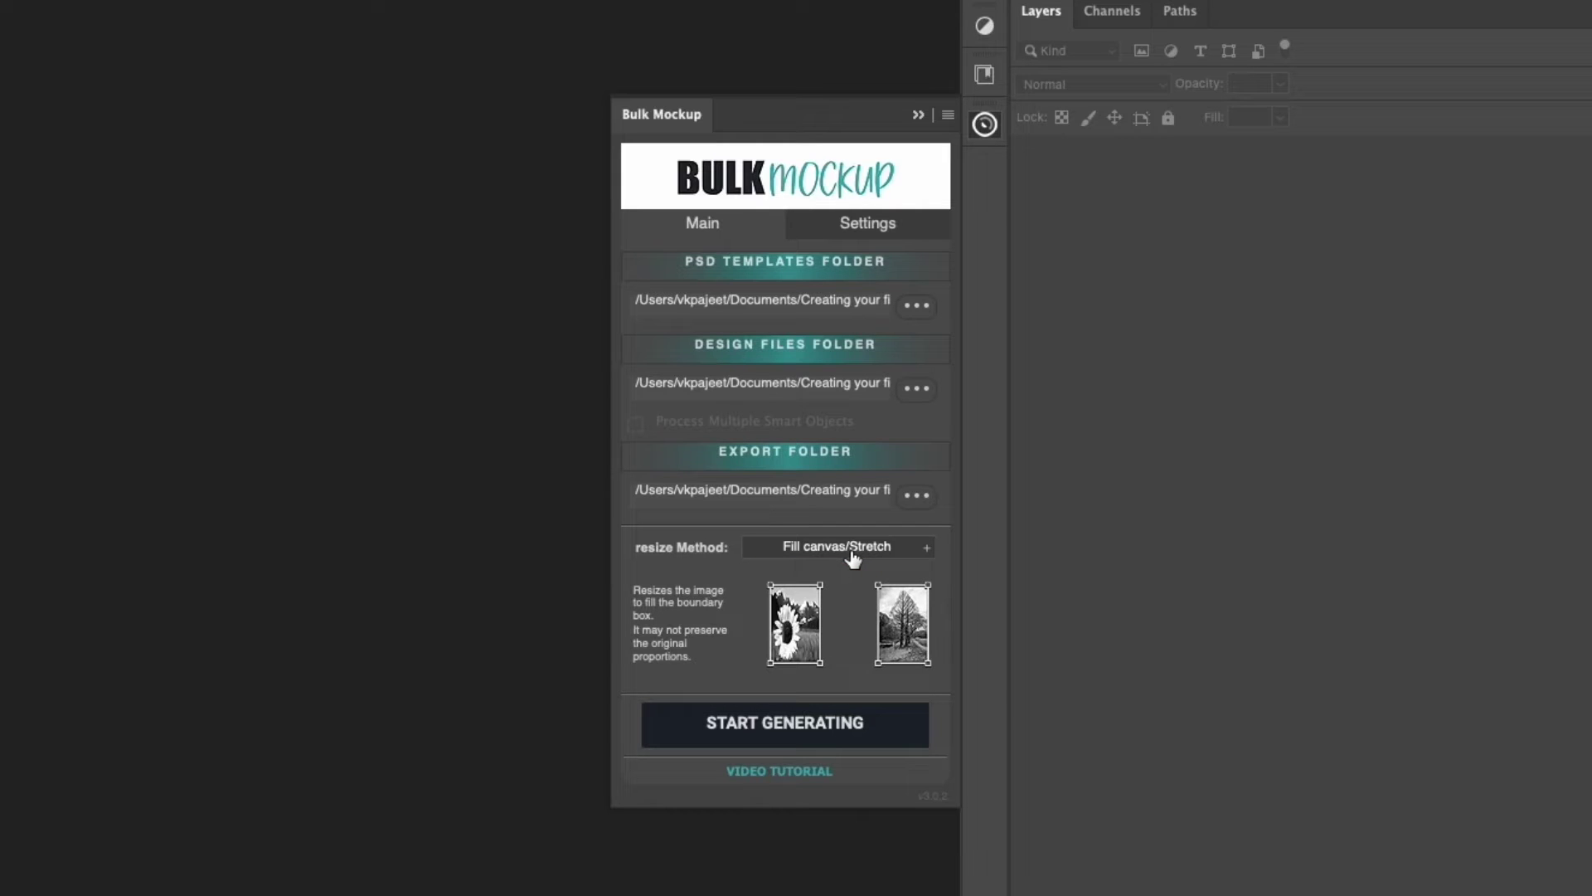
click(854, 560)
click(853, 595)
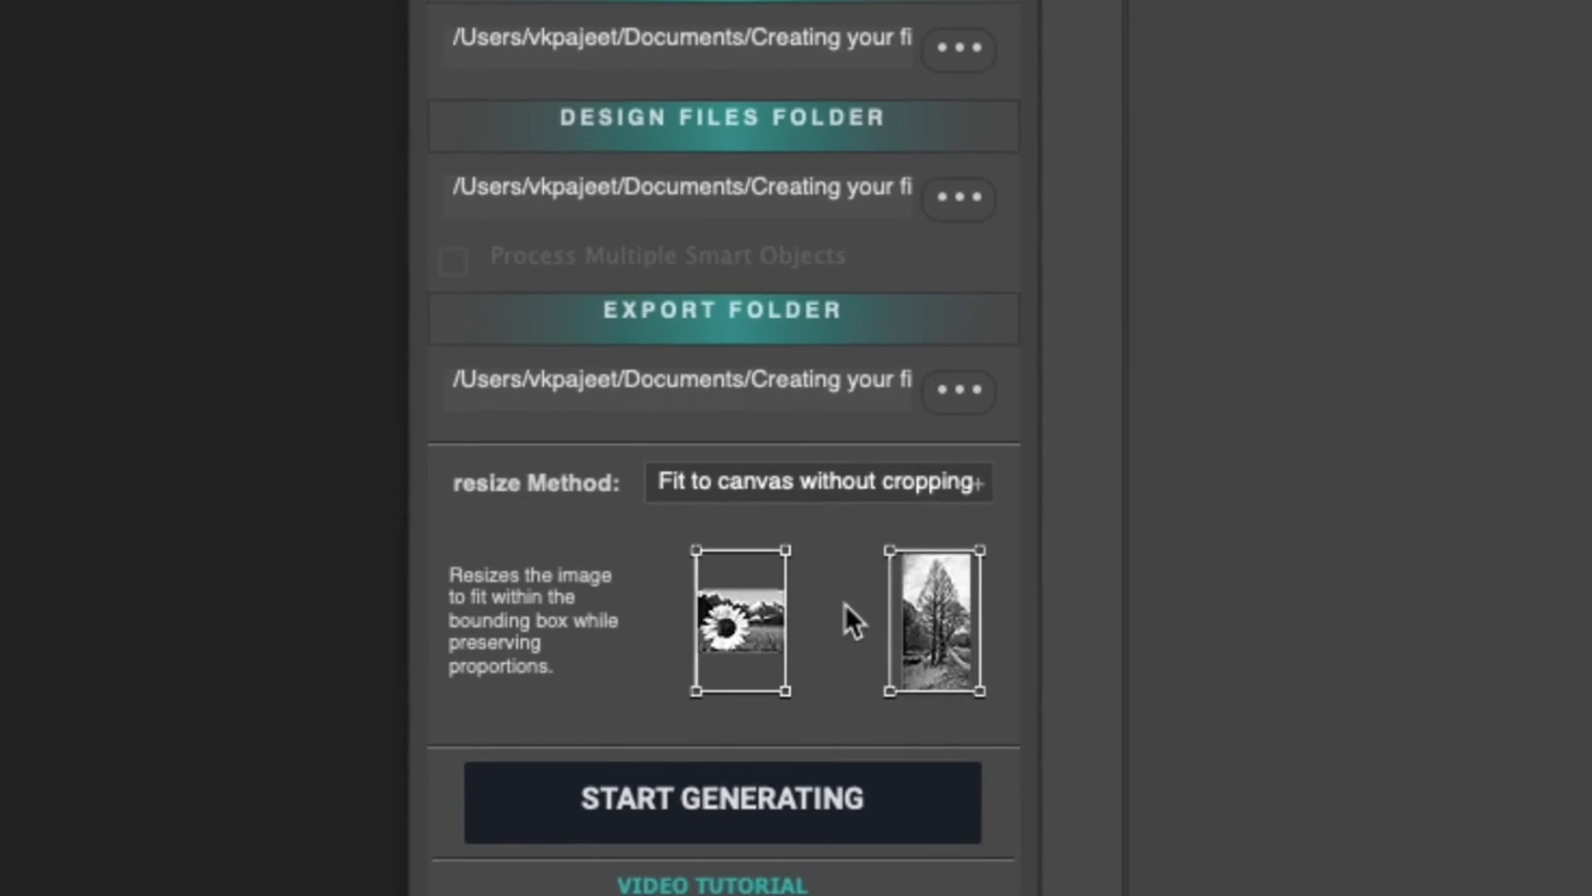
click(862, 489)
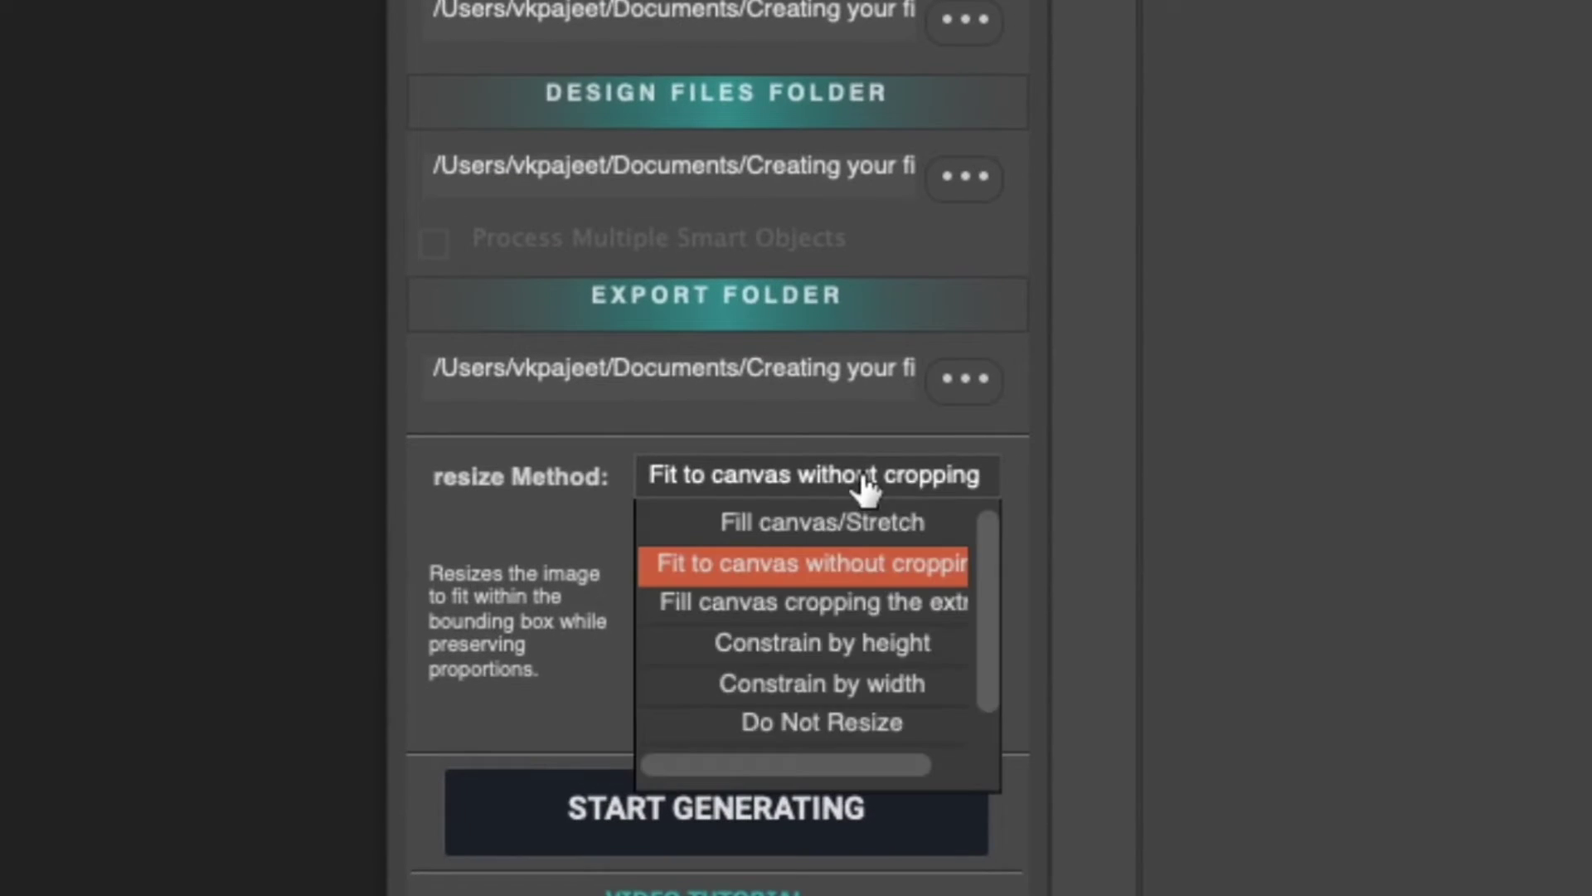
click(862, 527)
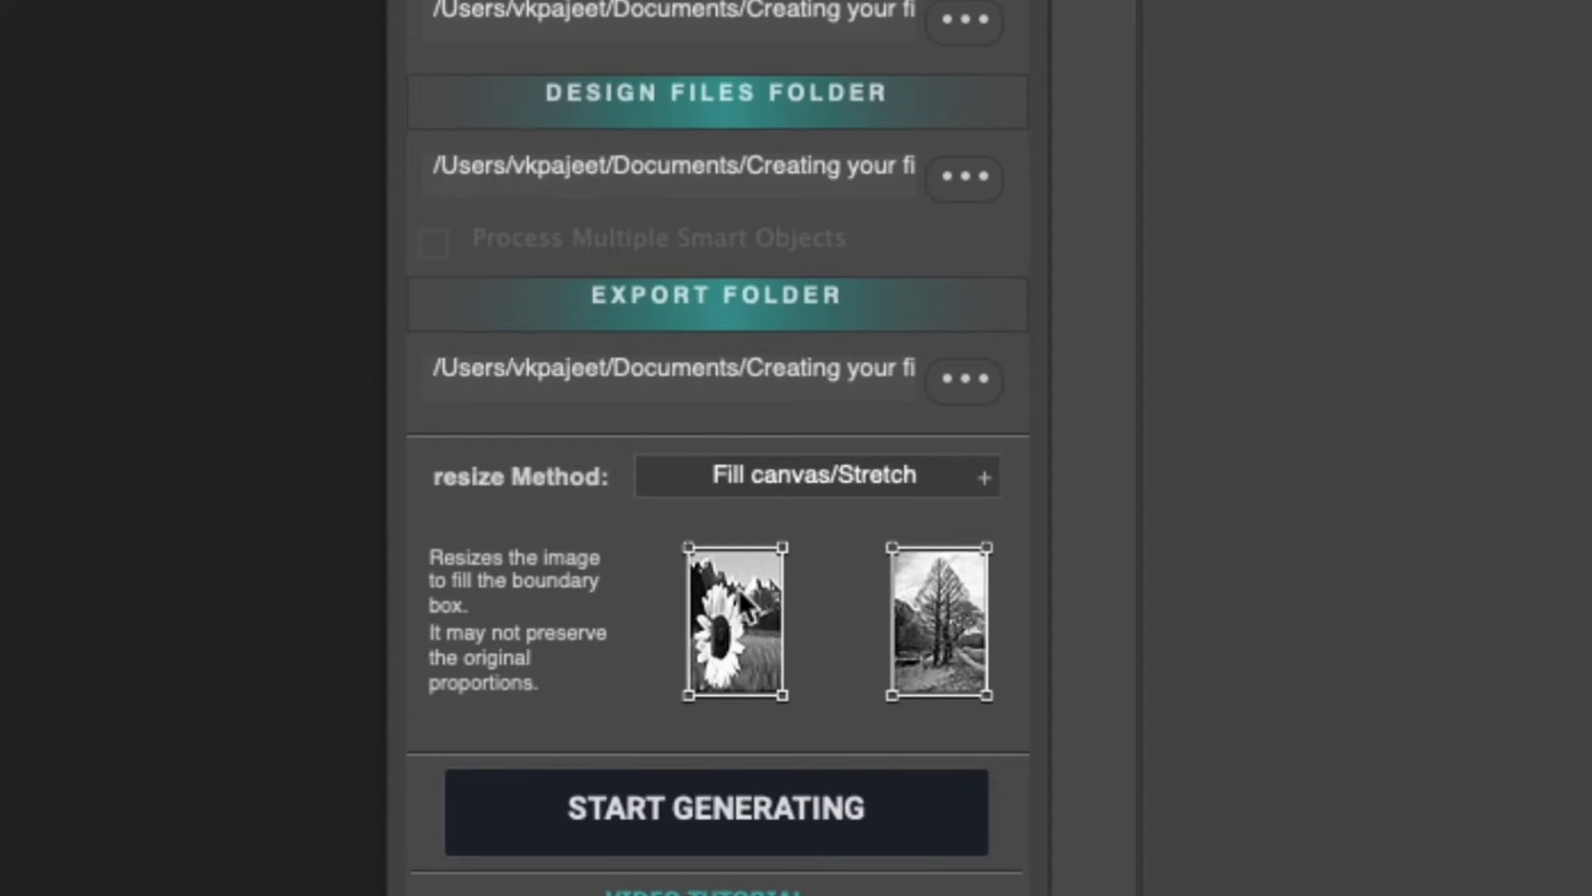
click(854, 485)
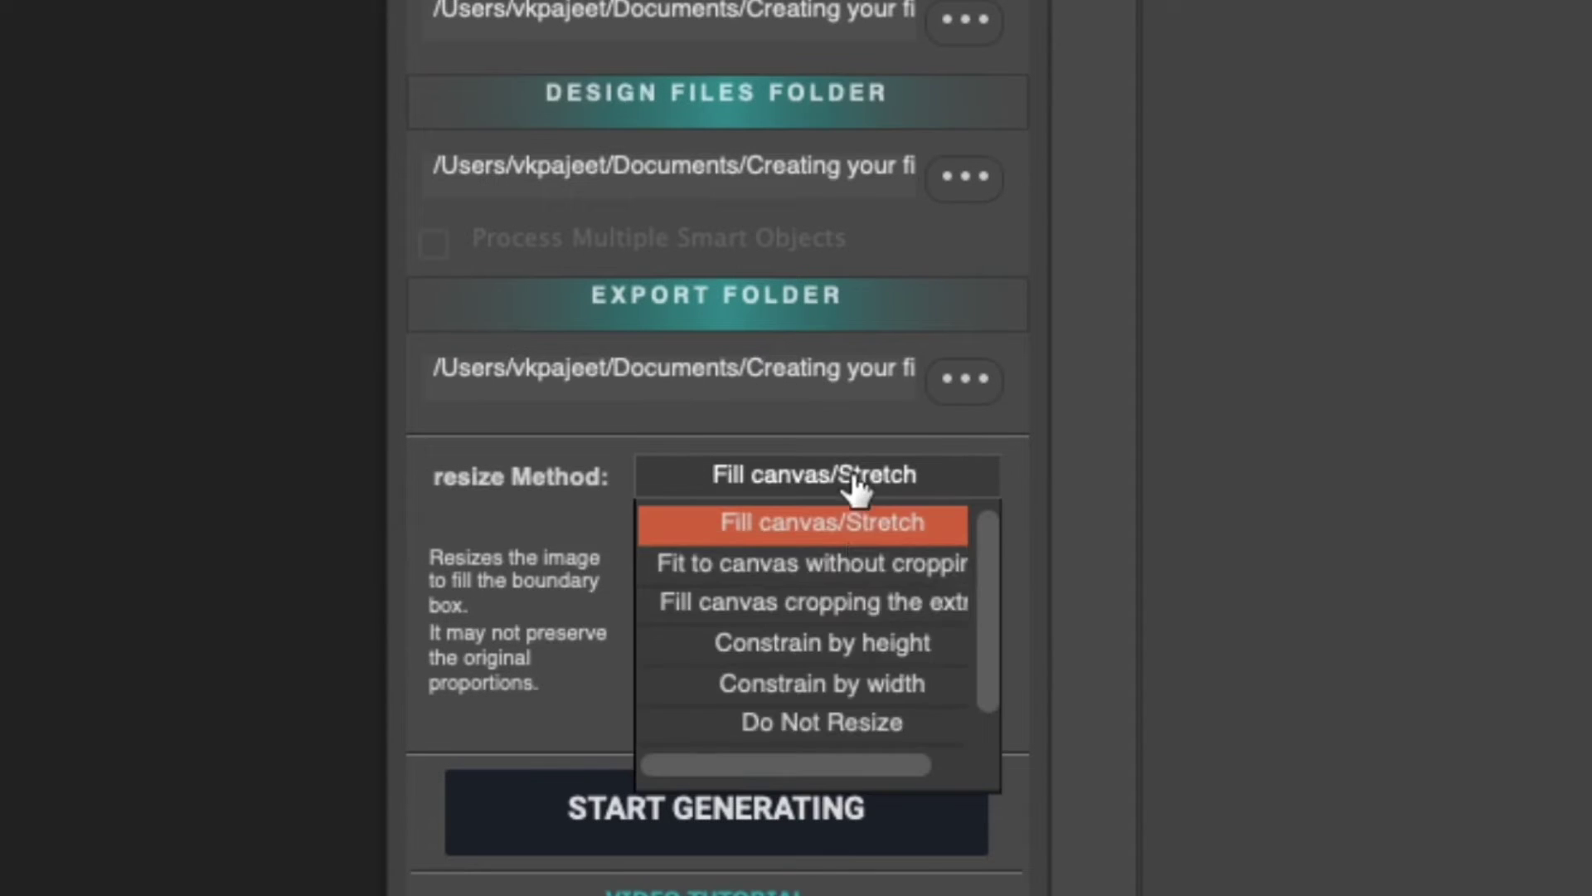
click(852, 572)
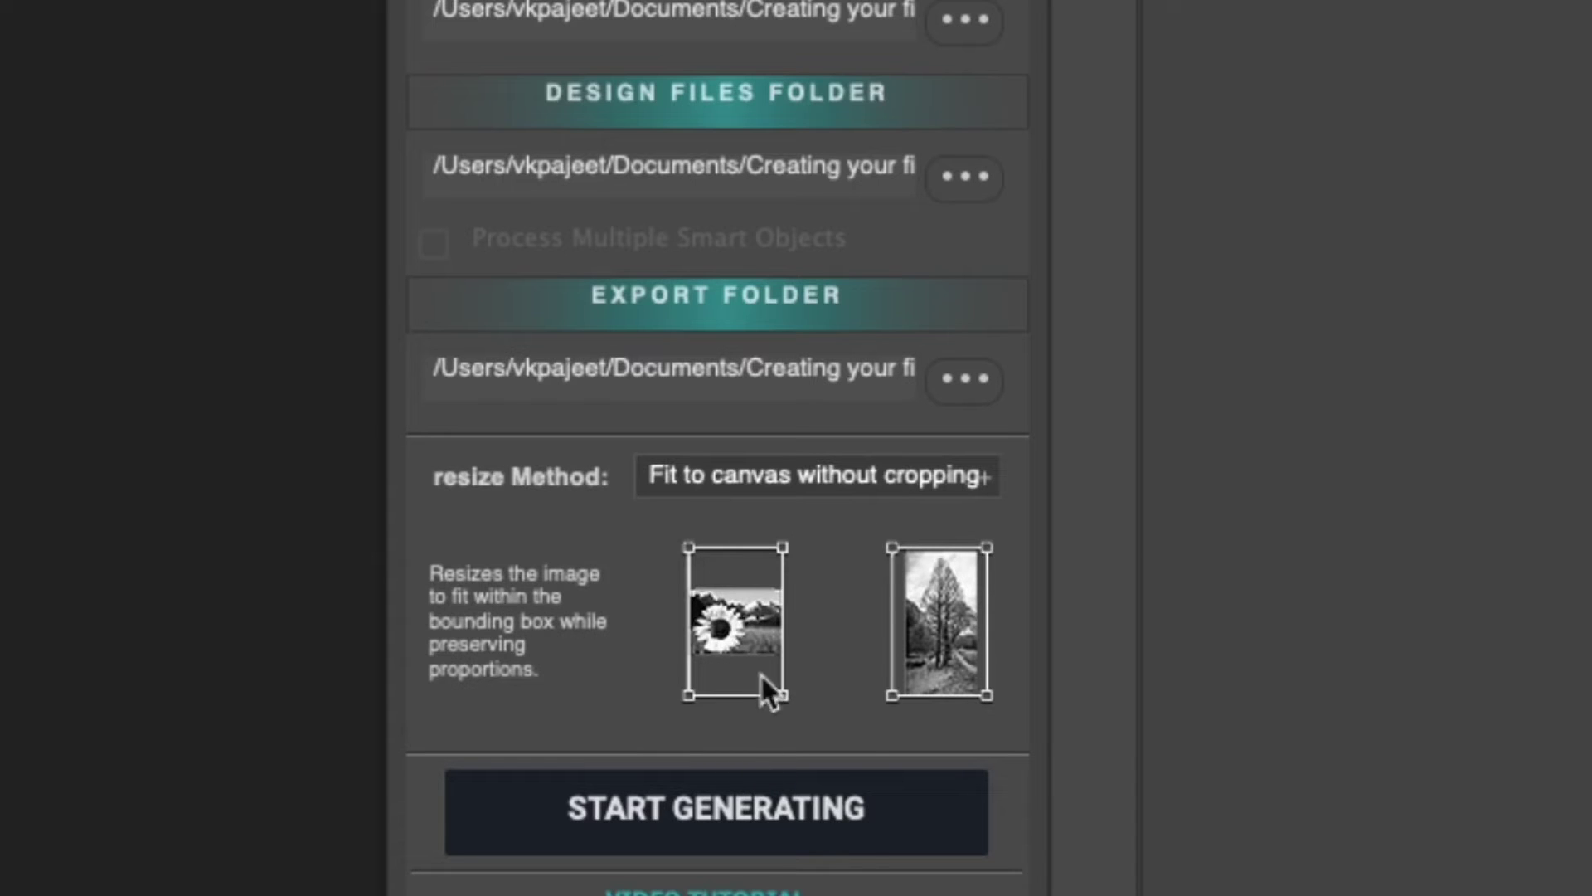
Preview the Fill canvas cropping the extra, Constrain by height and Constrain by width methods.
click(835, 479)
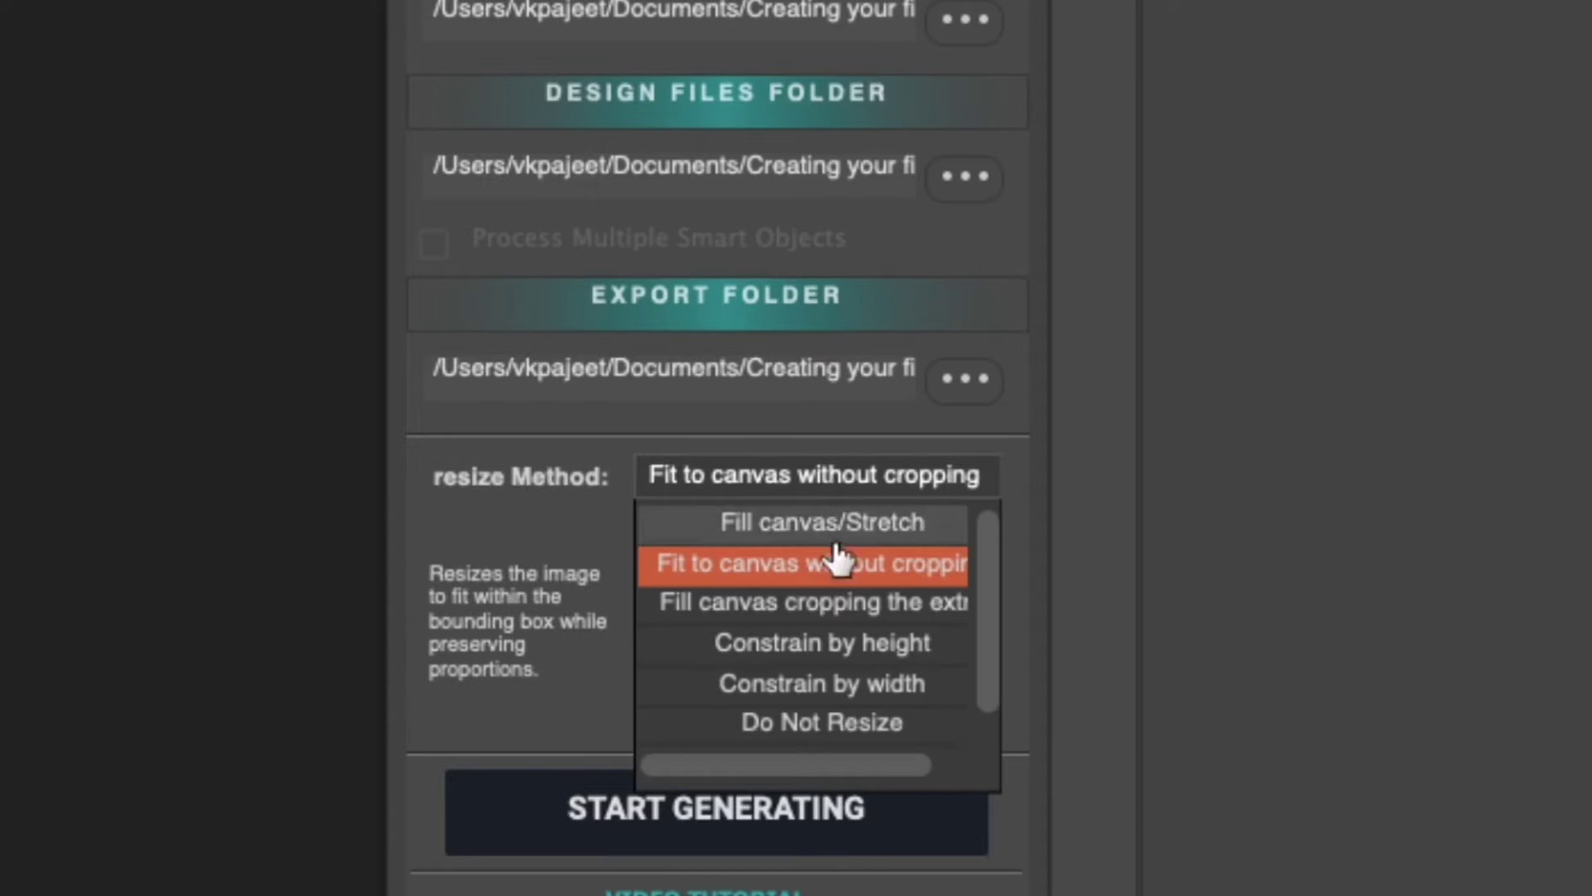
click(841, 604)
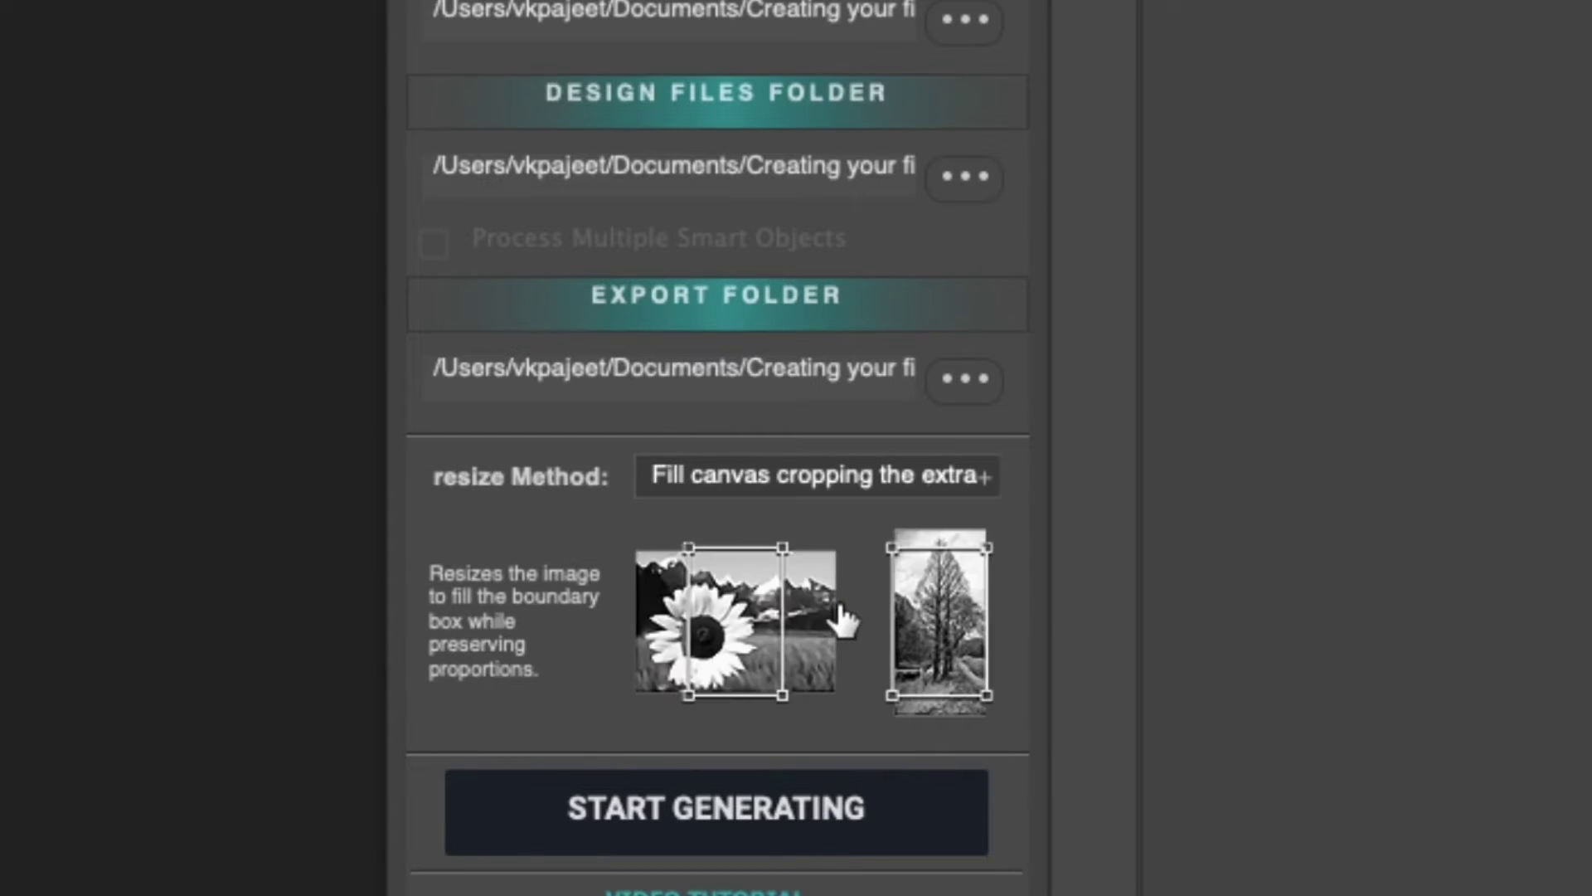
click(825, 474)
click(860, 649)
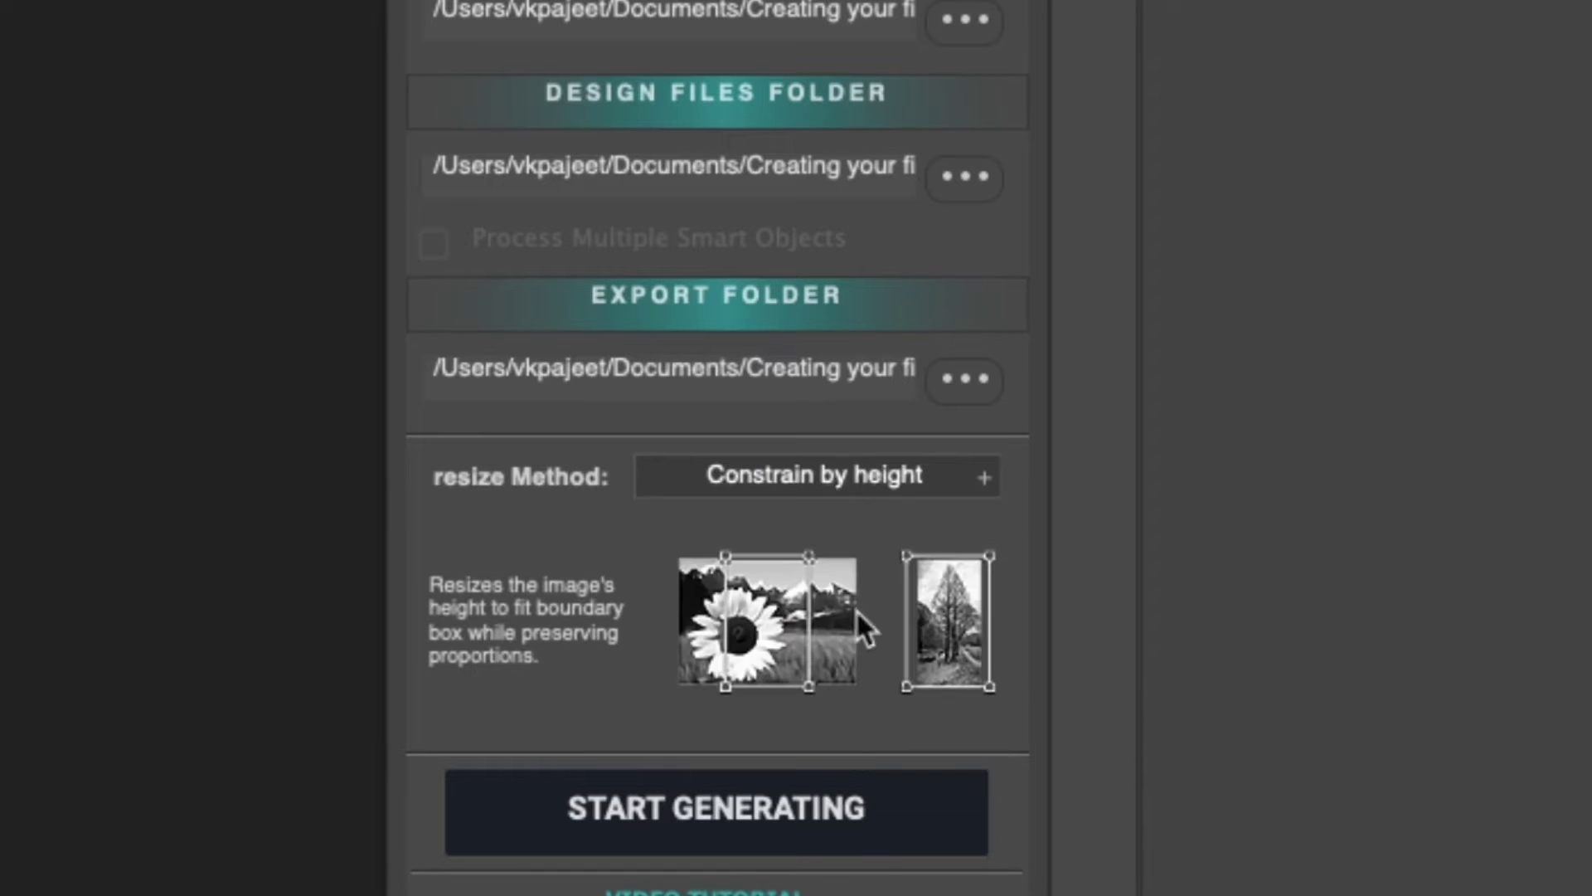
click(843, 475)
click(852, 683)
Preview Do Not Resize and Replace Contents, then settle on Fit to canvas without cropping.
click(857, 481)
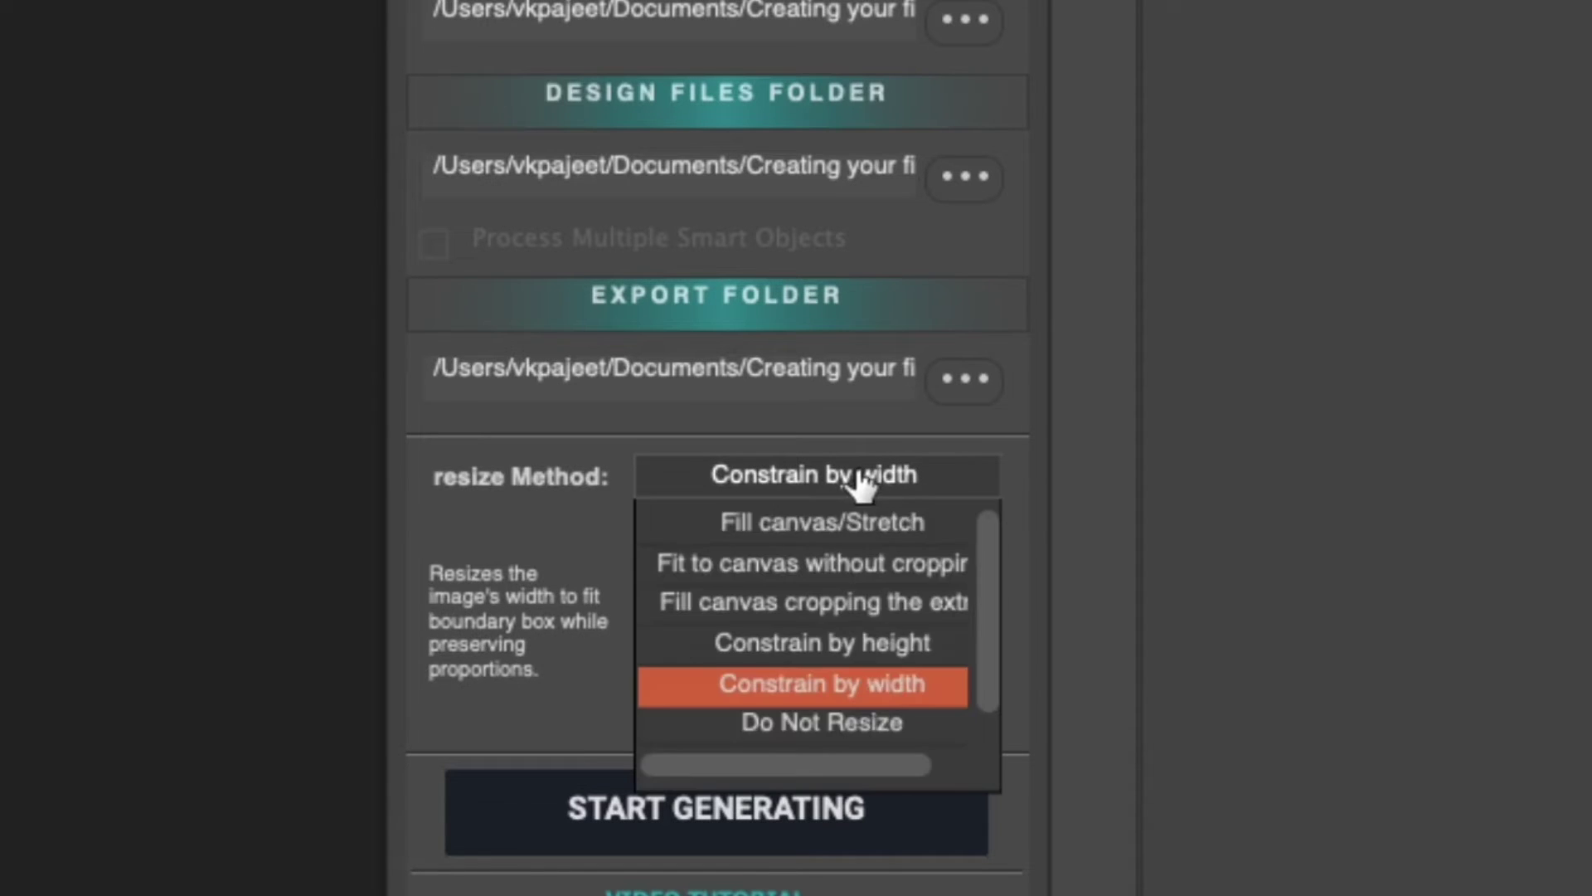
click(866, 726)
click(873, 496)
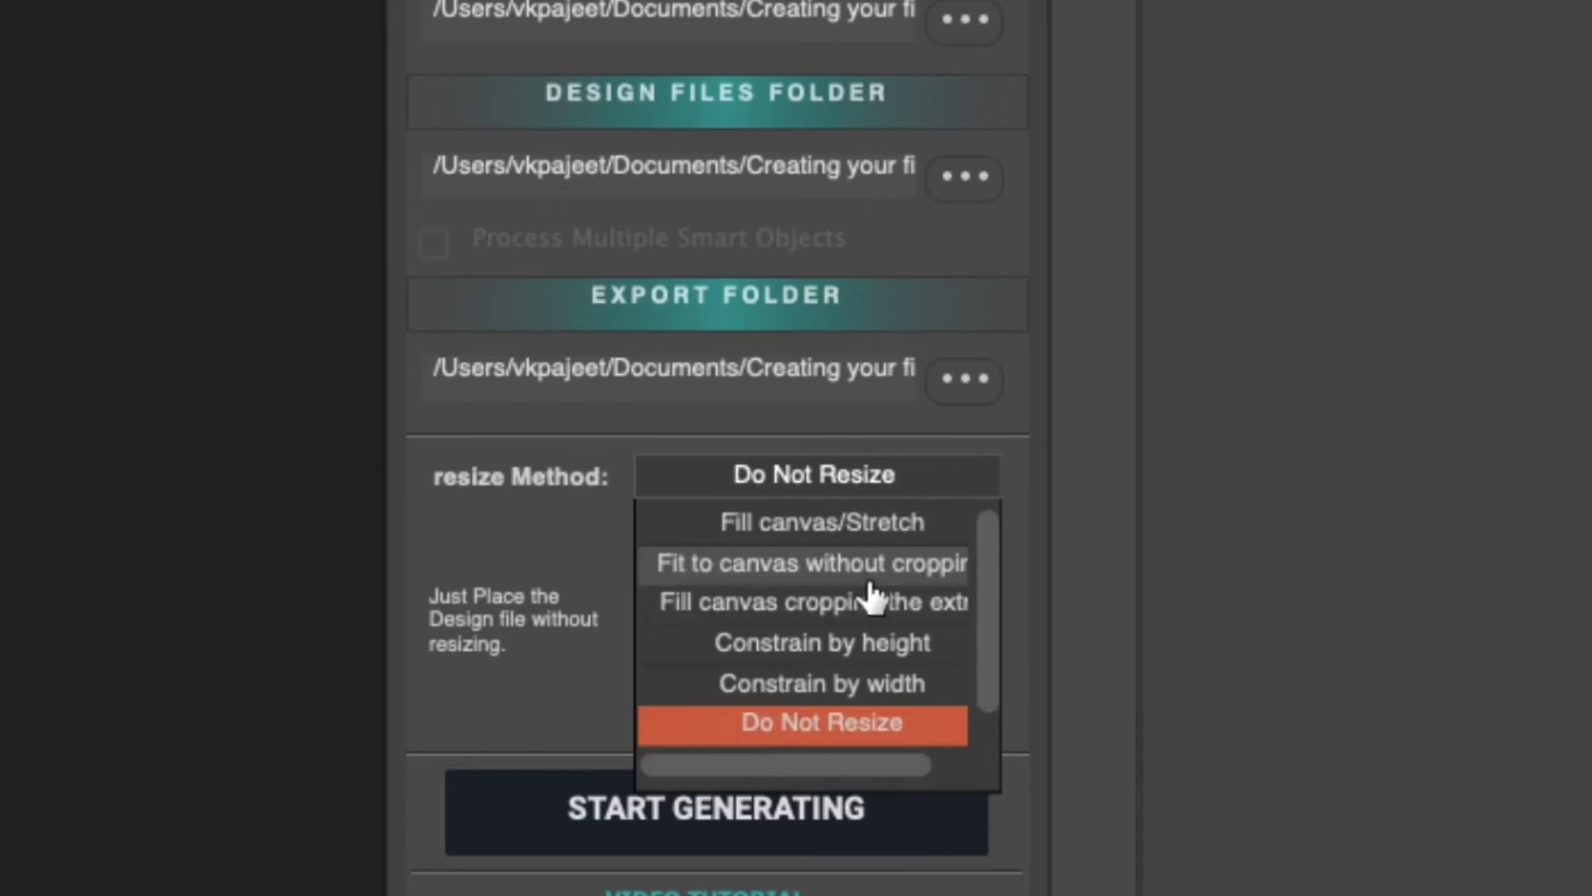
scroll(868, 605, down, 1)
click(852, 740)
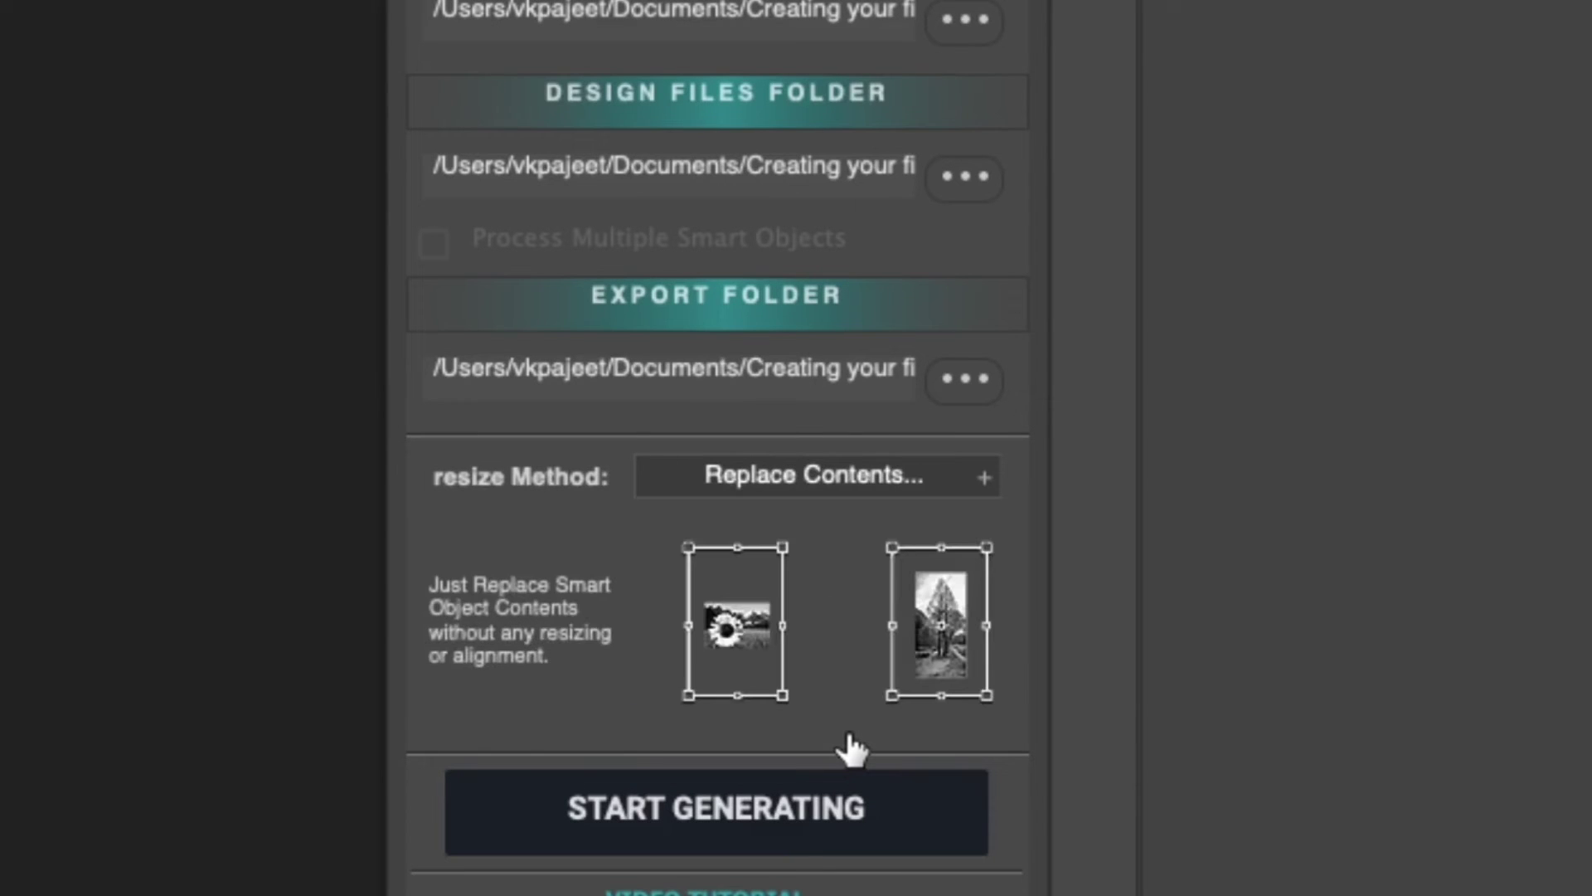
click(827, 494)
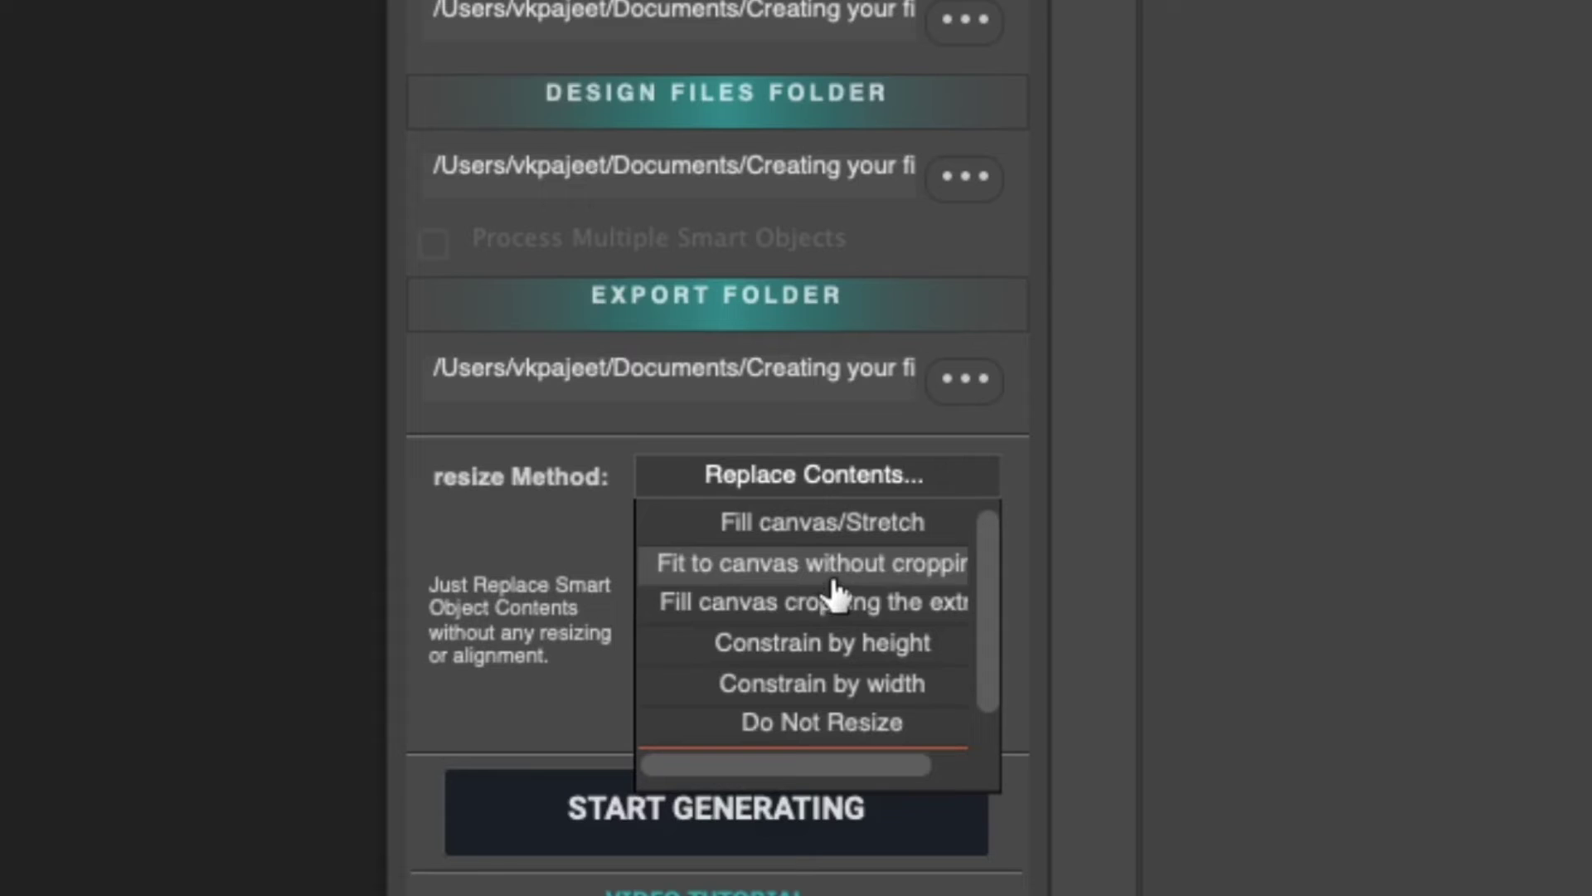
click(844, 578)
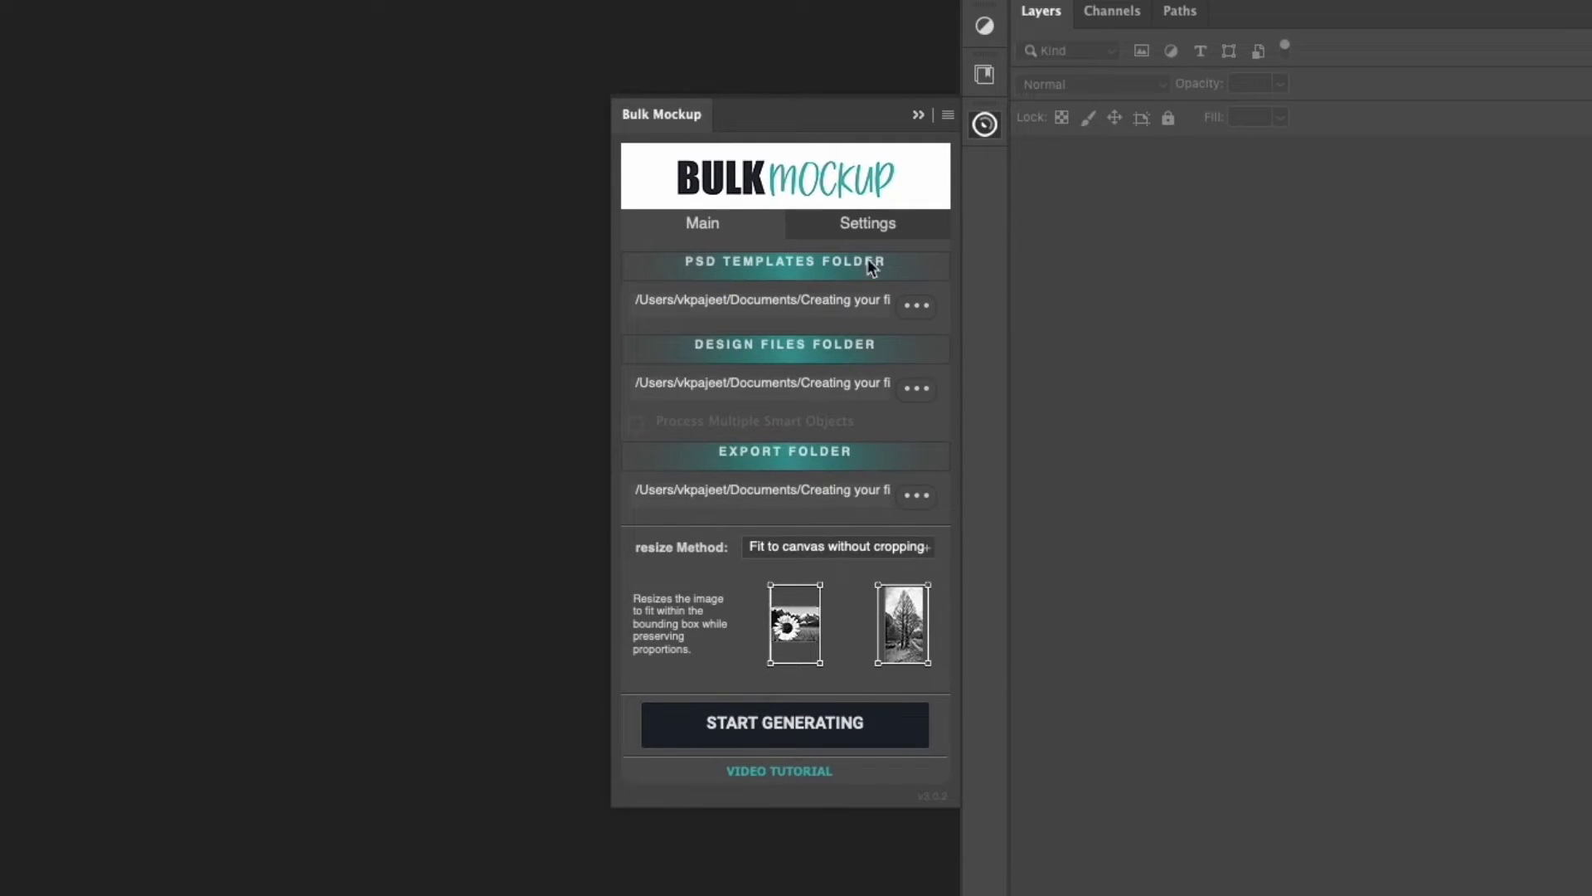
click(868, 226)
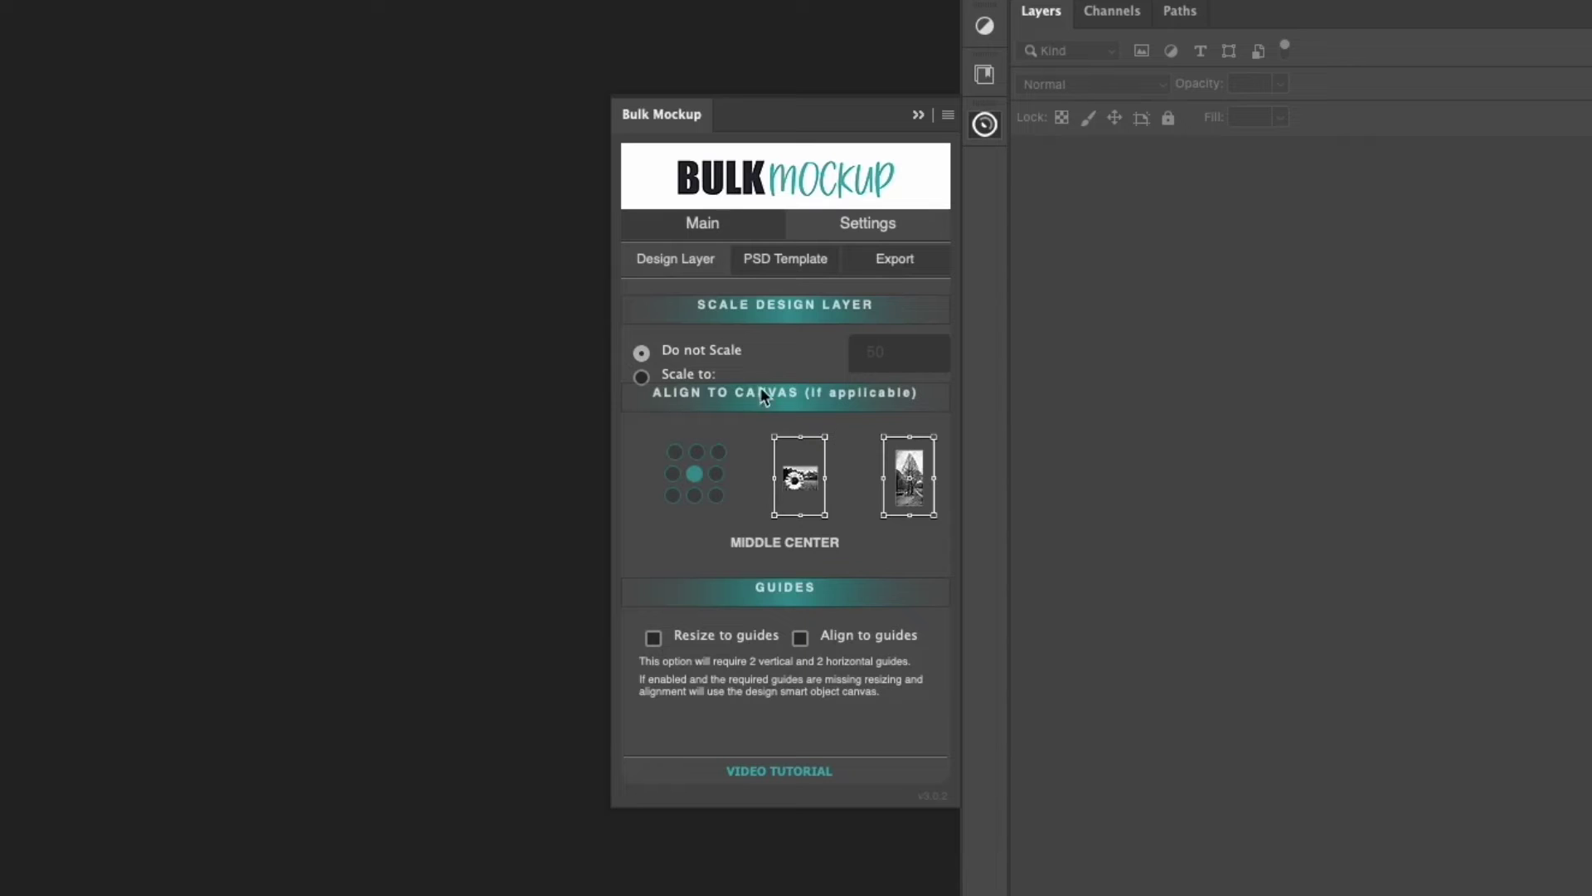
click(696, 454)
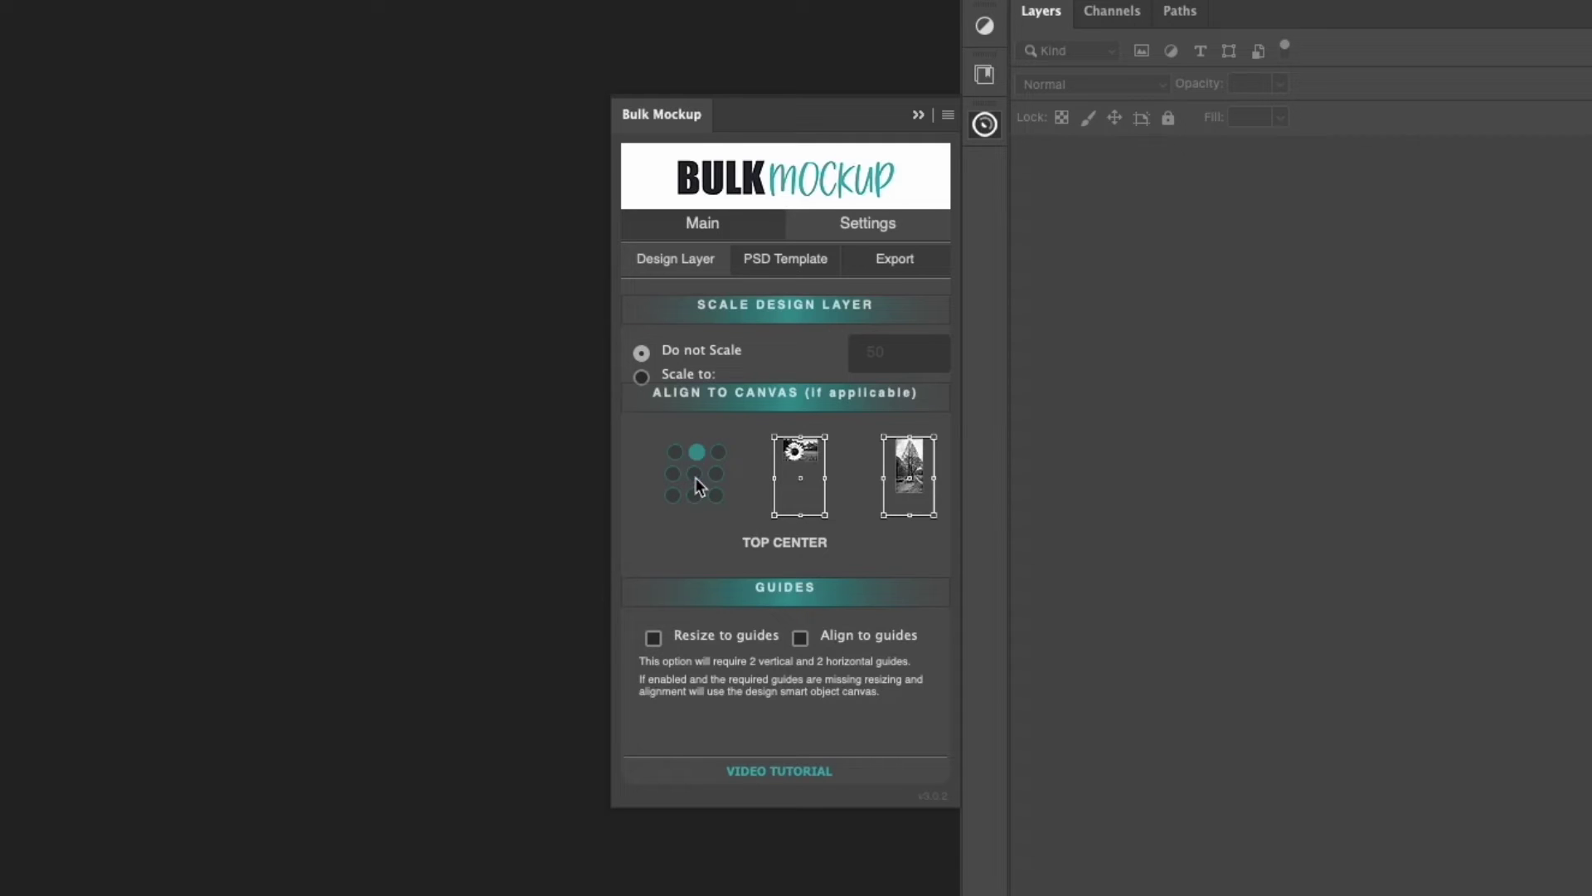
click(694, 473)
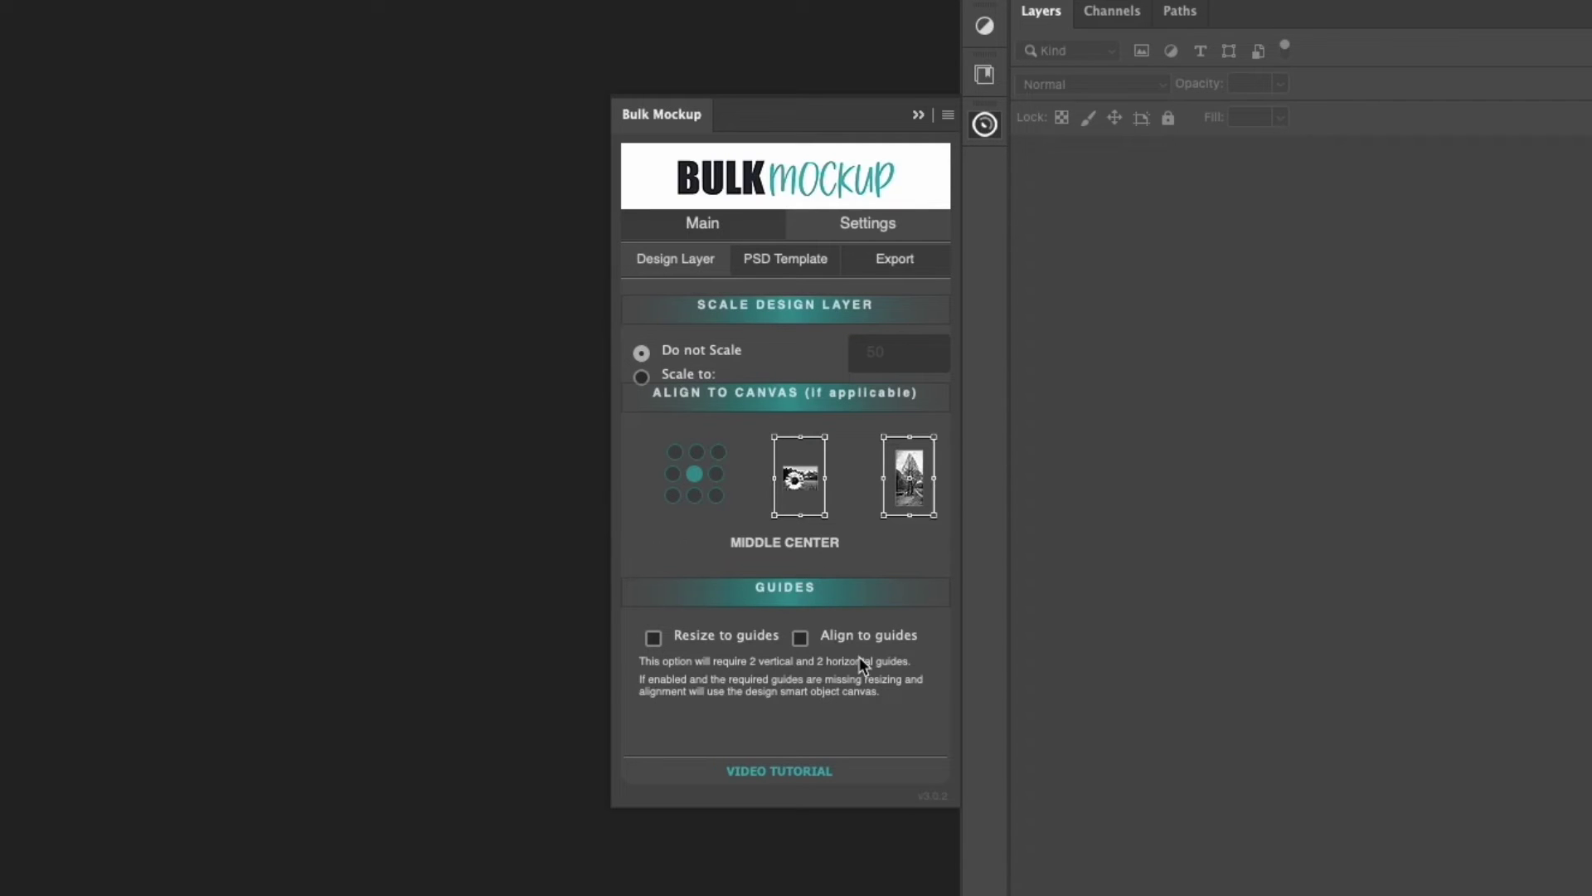
In the PSD Template settings, try PNG, GIF, PSD and TIFF, then leave only JPG as export format.
click(780, 261)
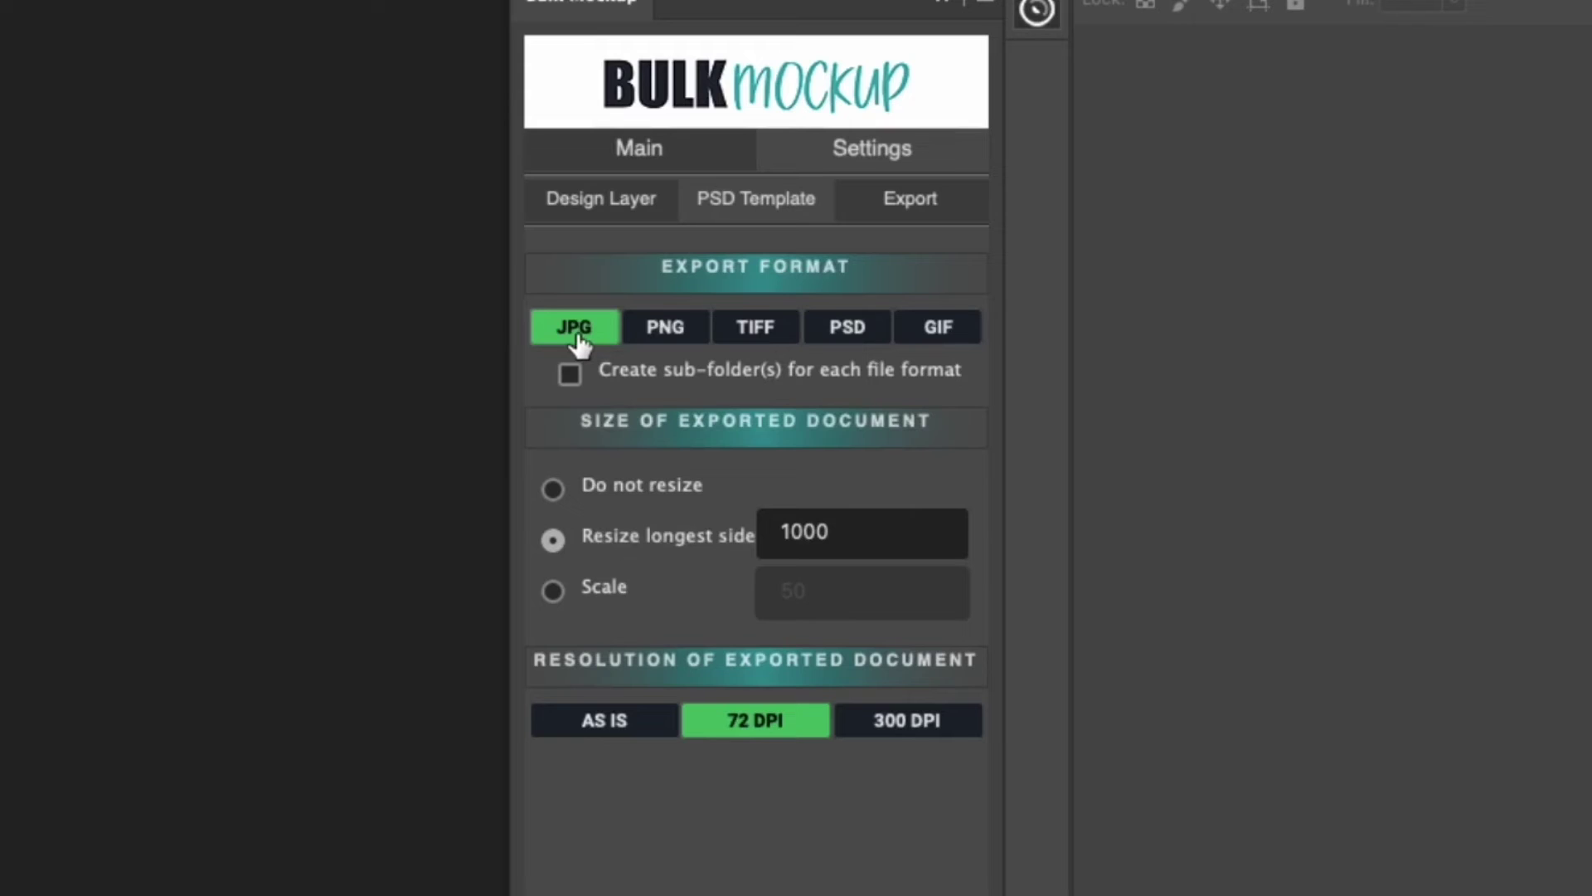
click(665, 334)
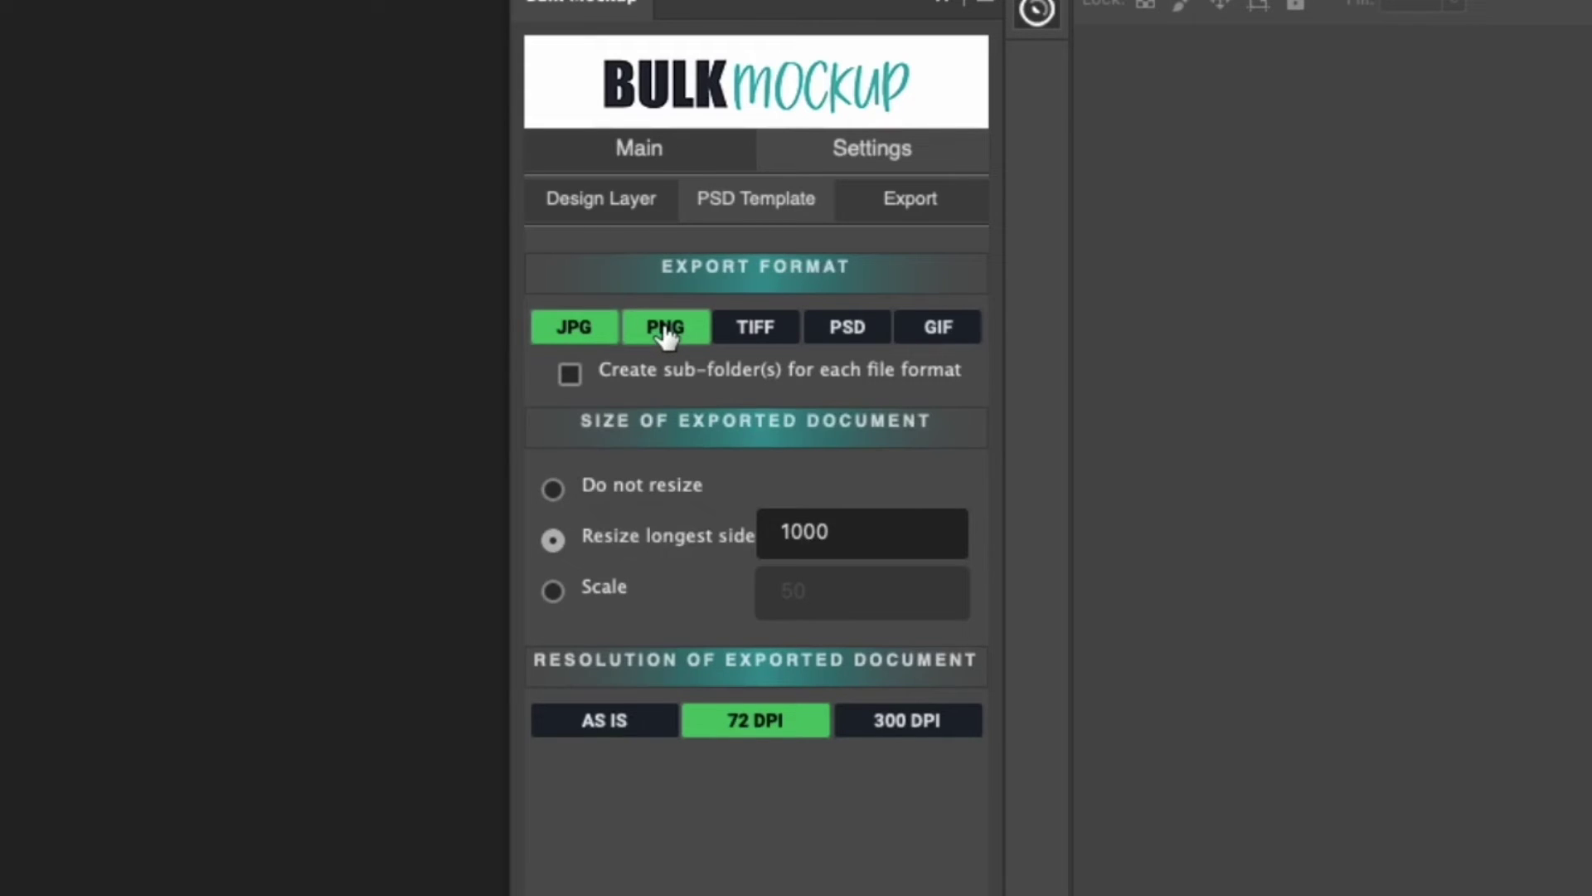
click(665, 334)
click(952, 347)
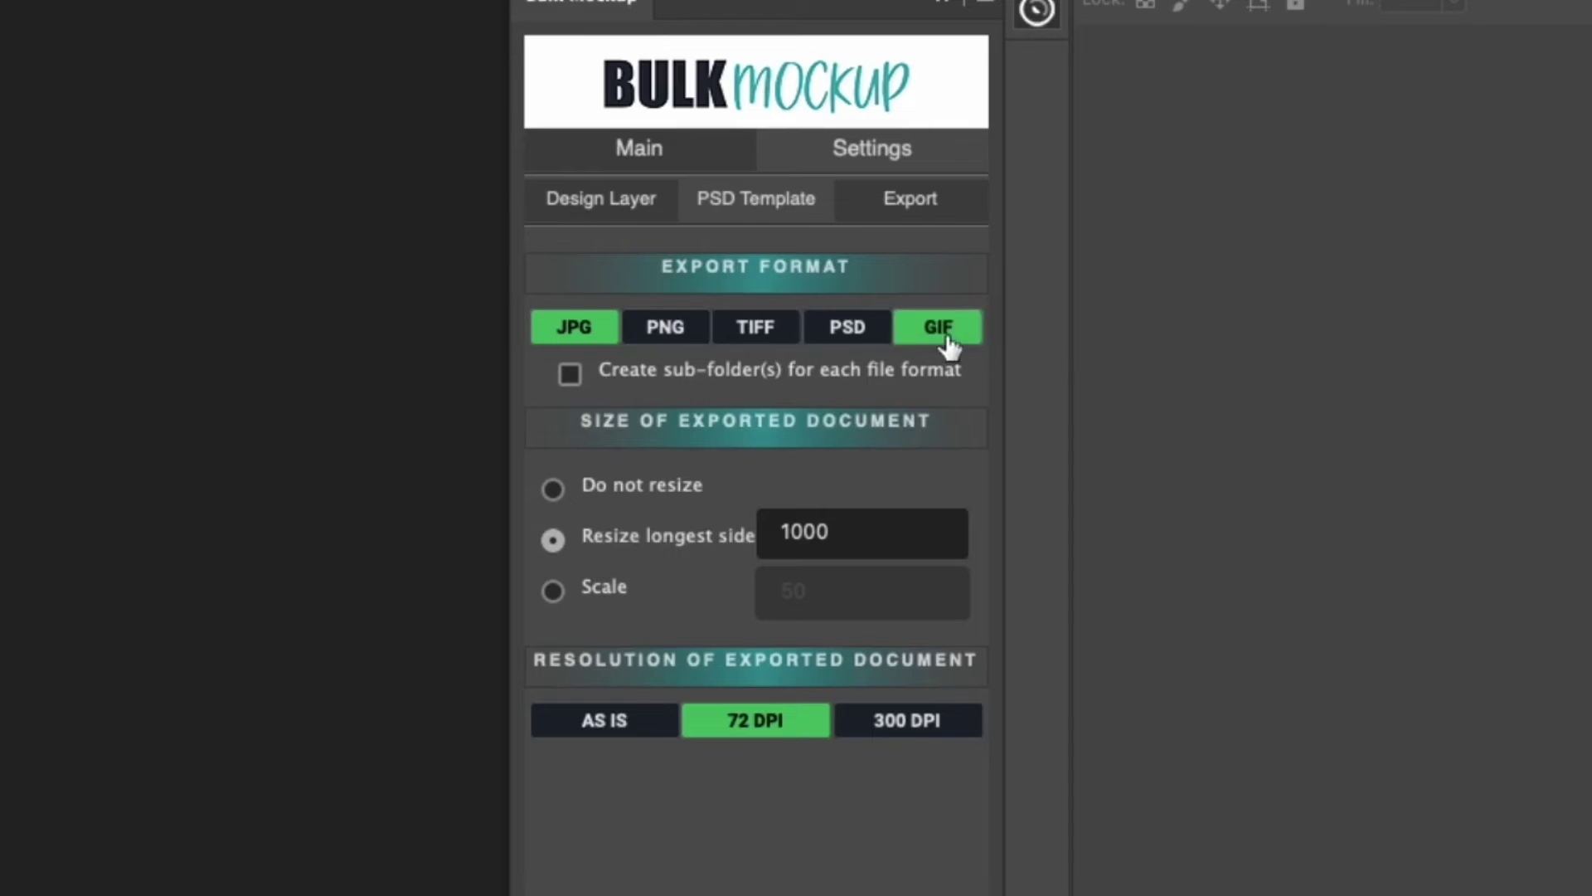
click(846, 336)
click(785, 340)
click(664, 338)
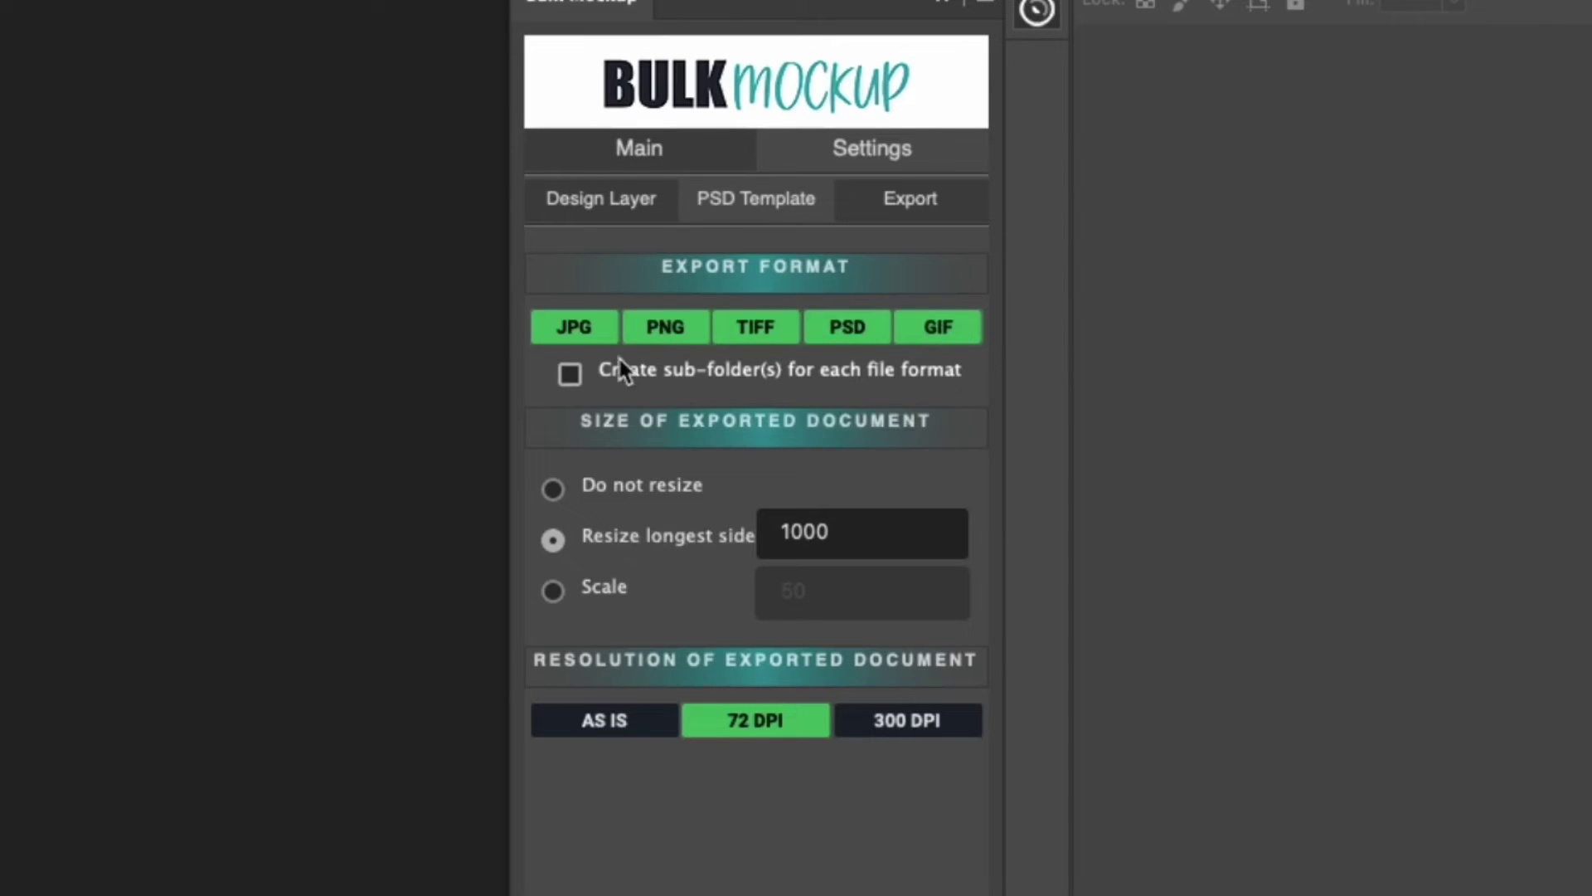
click(571, 373)
click(683, 331)
click(755, 330)
click(954, 330)
click(847, 330)
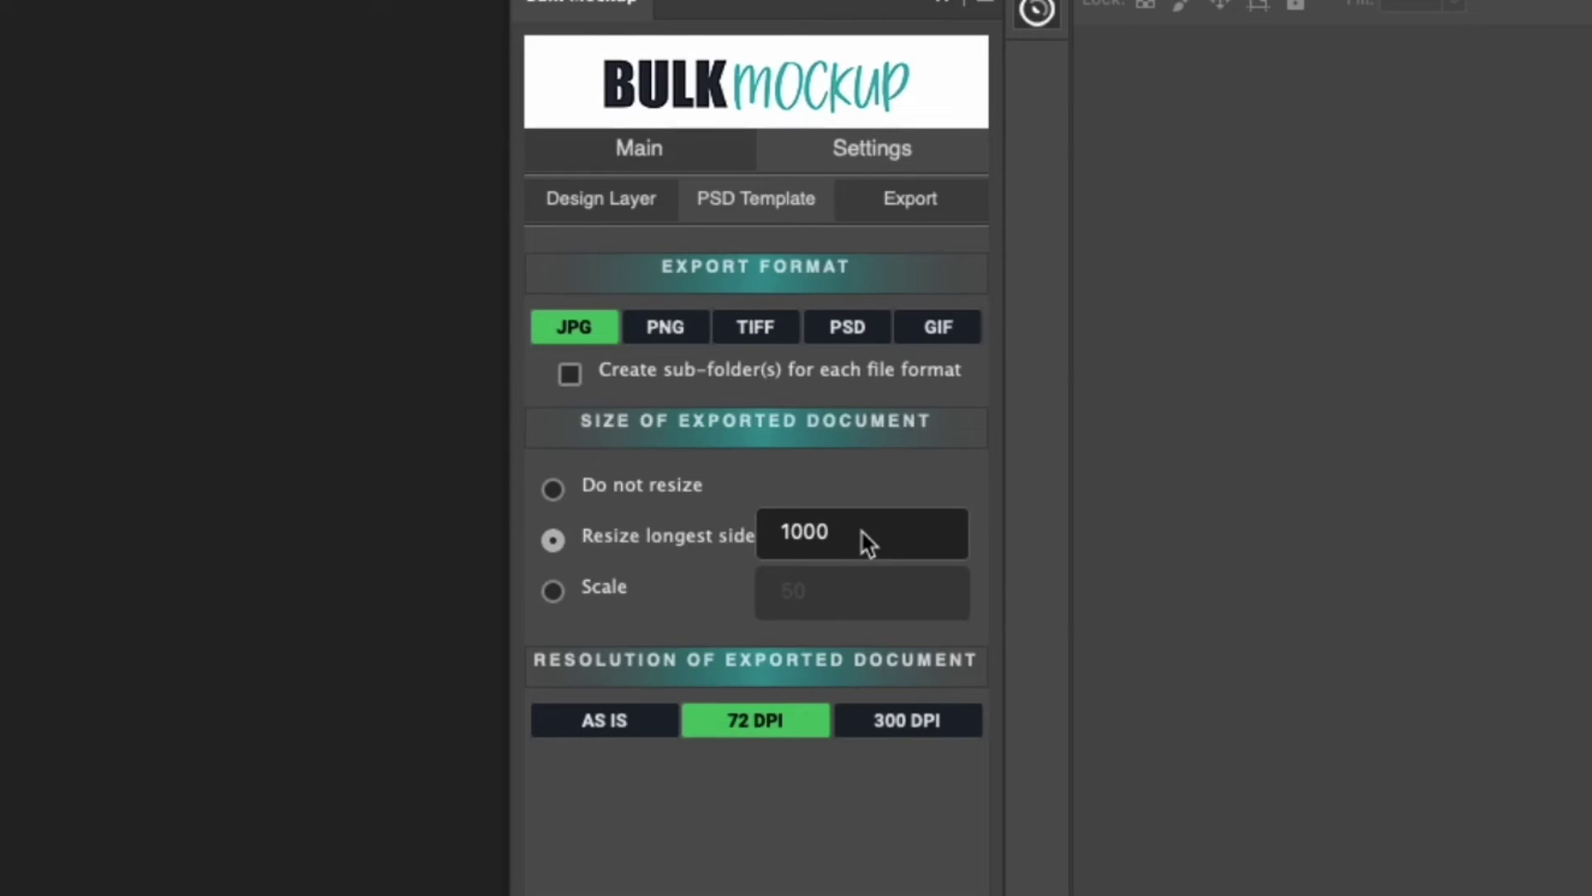
Export documents at their original size (Do not resize) and original resolution (AS IS).
click(609, 584)
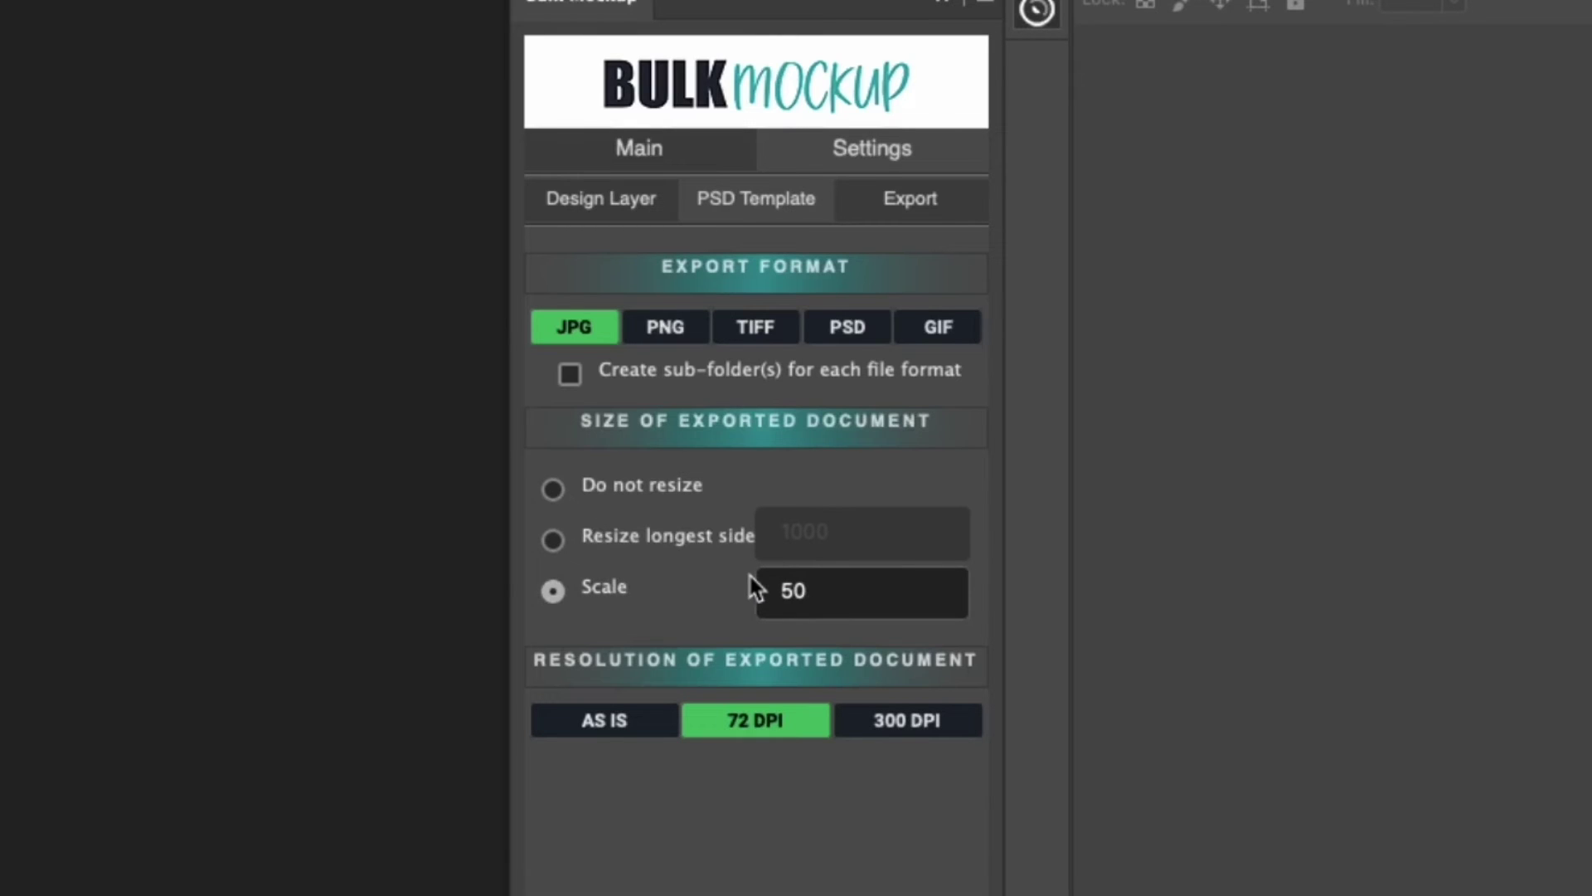
click(594, 485)
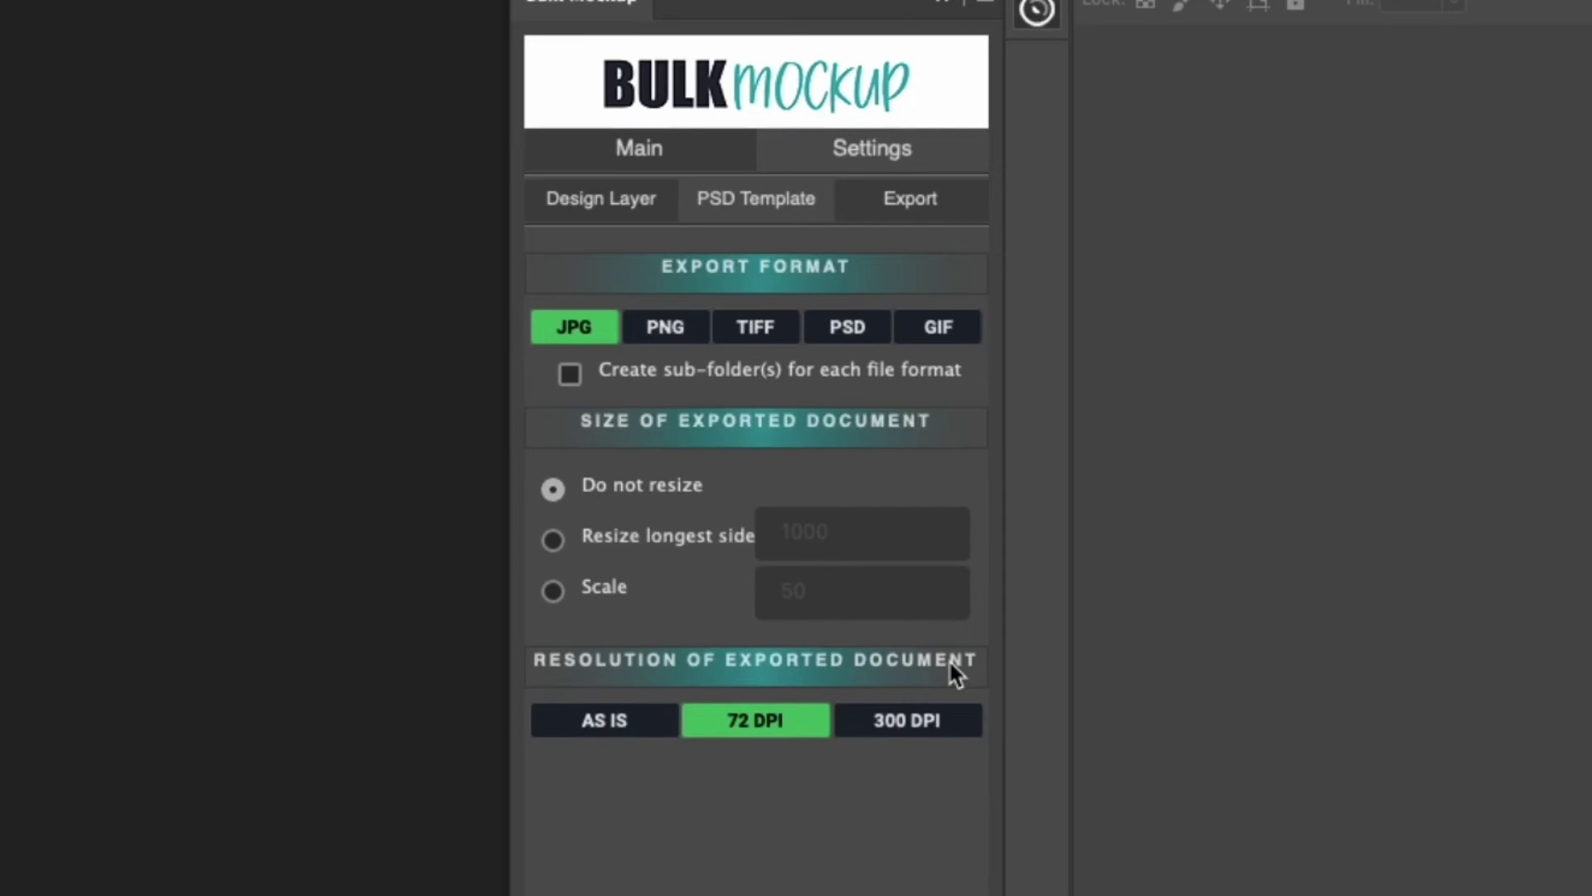
click(596, 733)
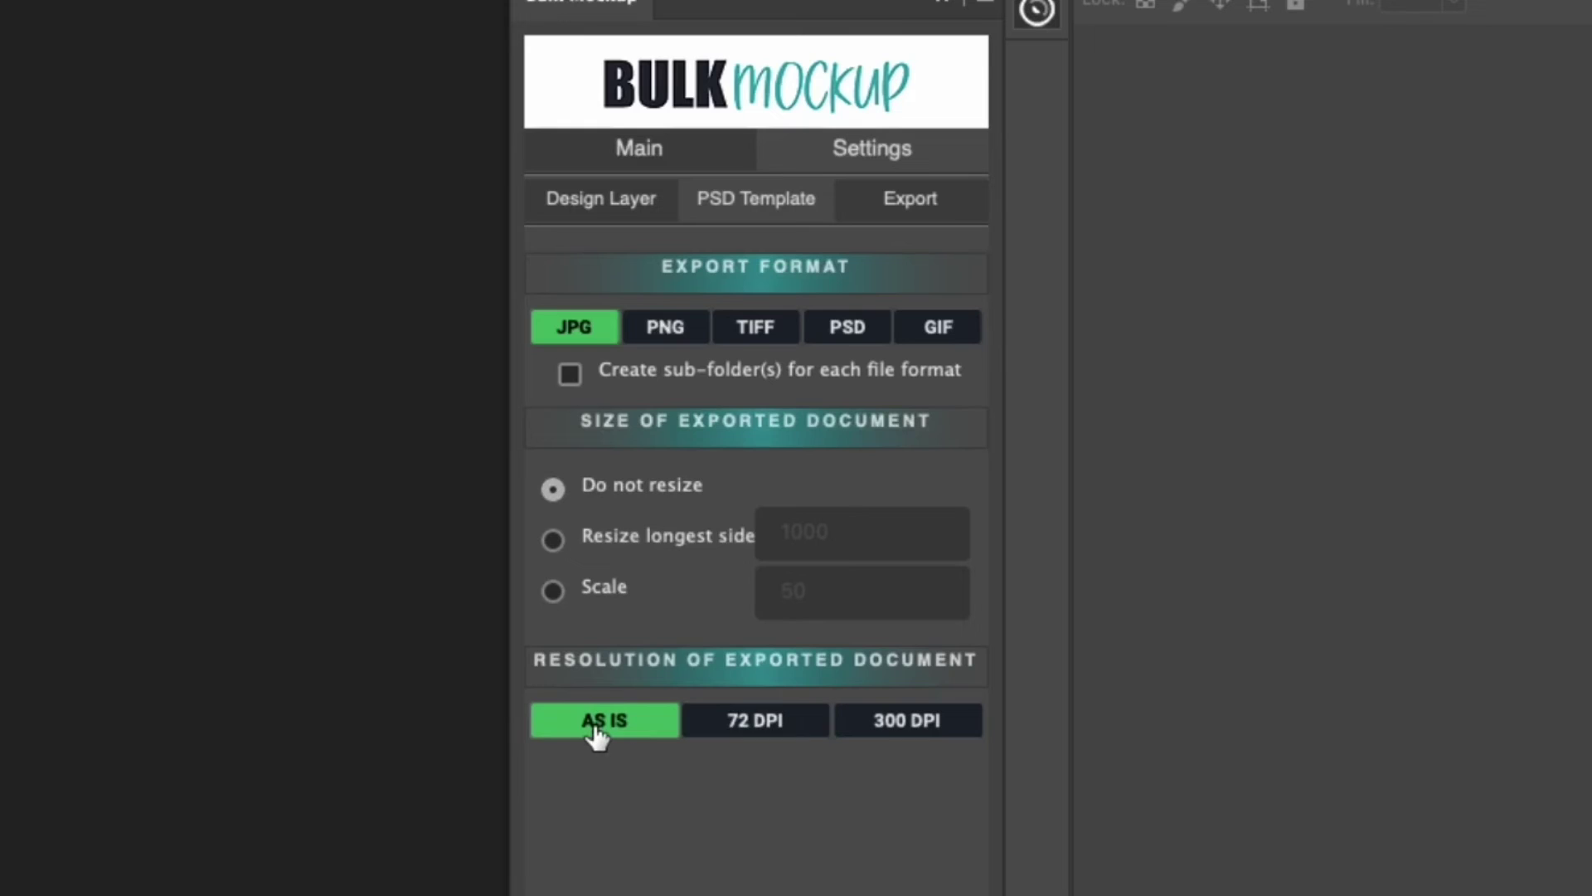
In the Export tab, create one sub-folder per design file instead of per PSD mockup.
click(896, 215)
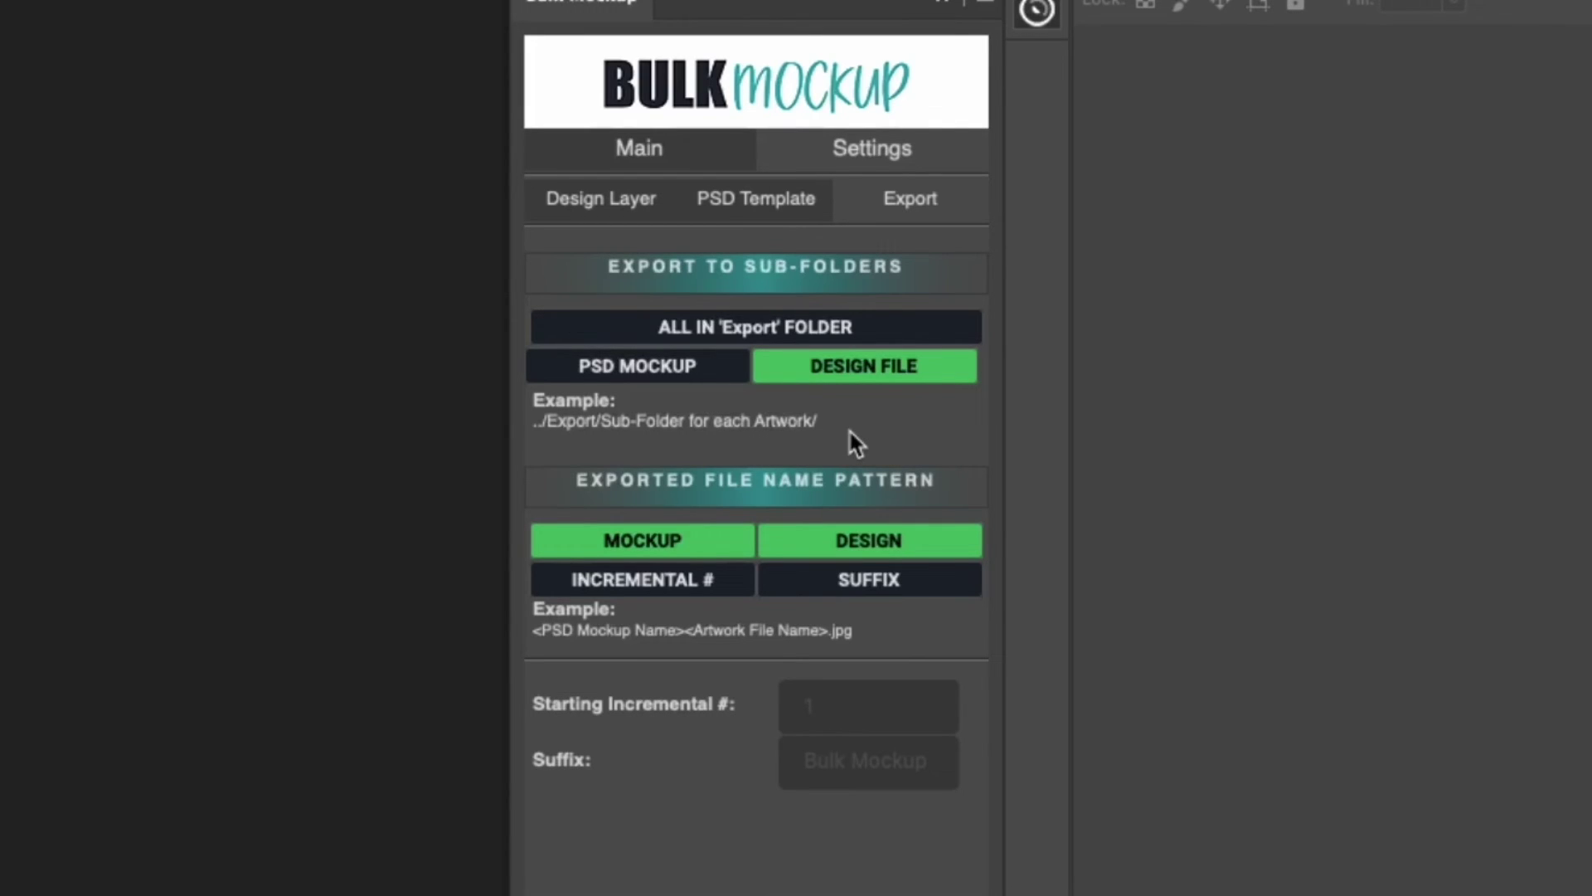
click(614, 371)
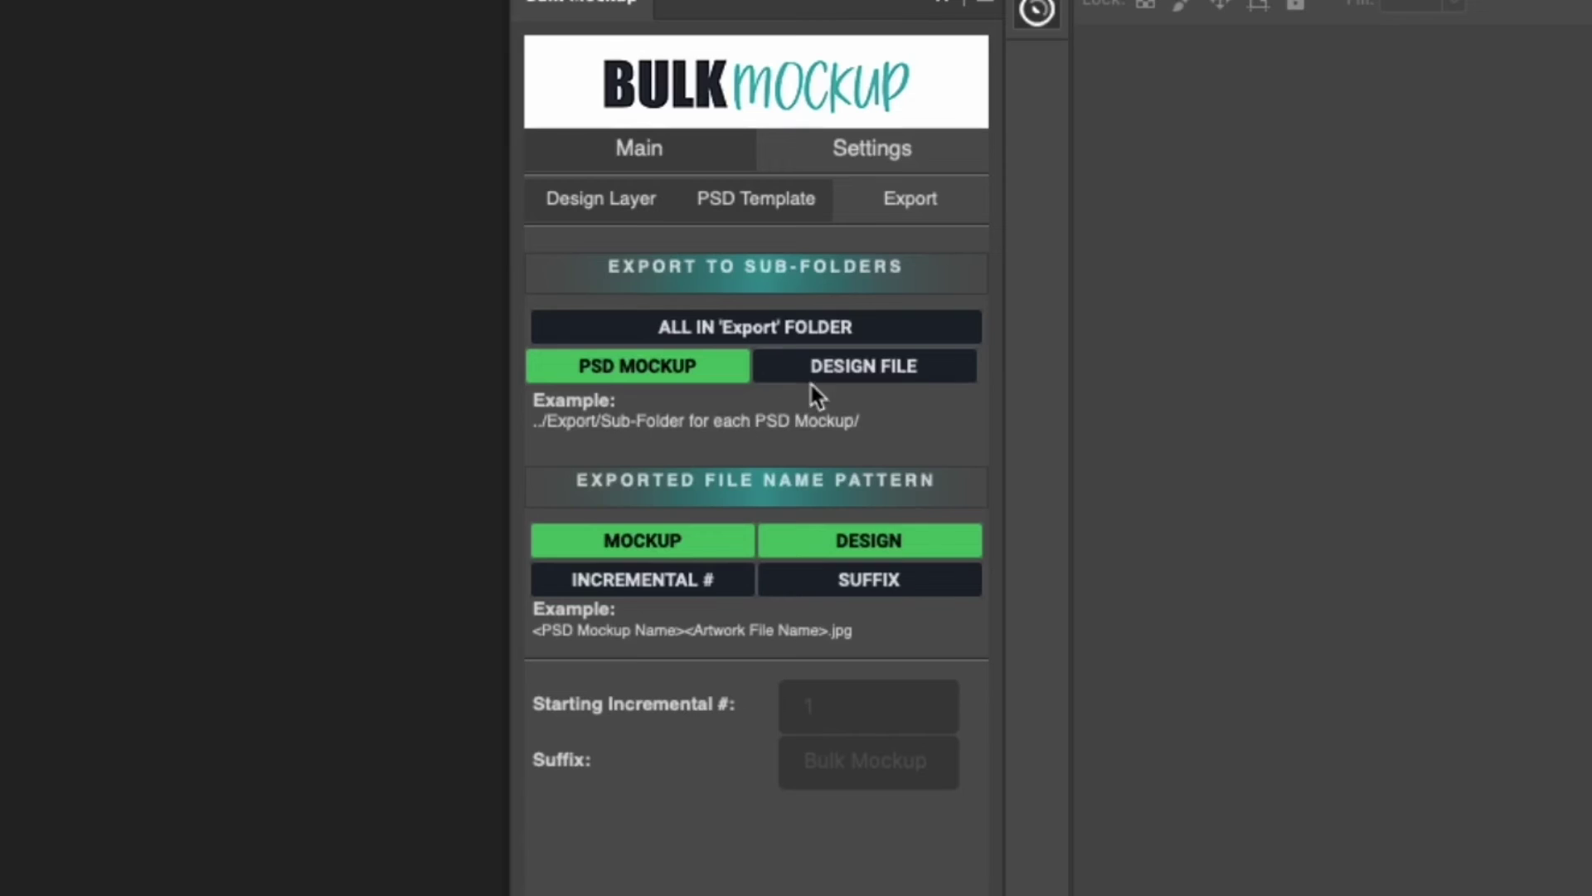
click(830, 376)
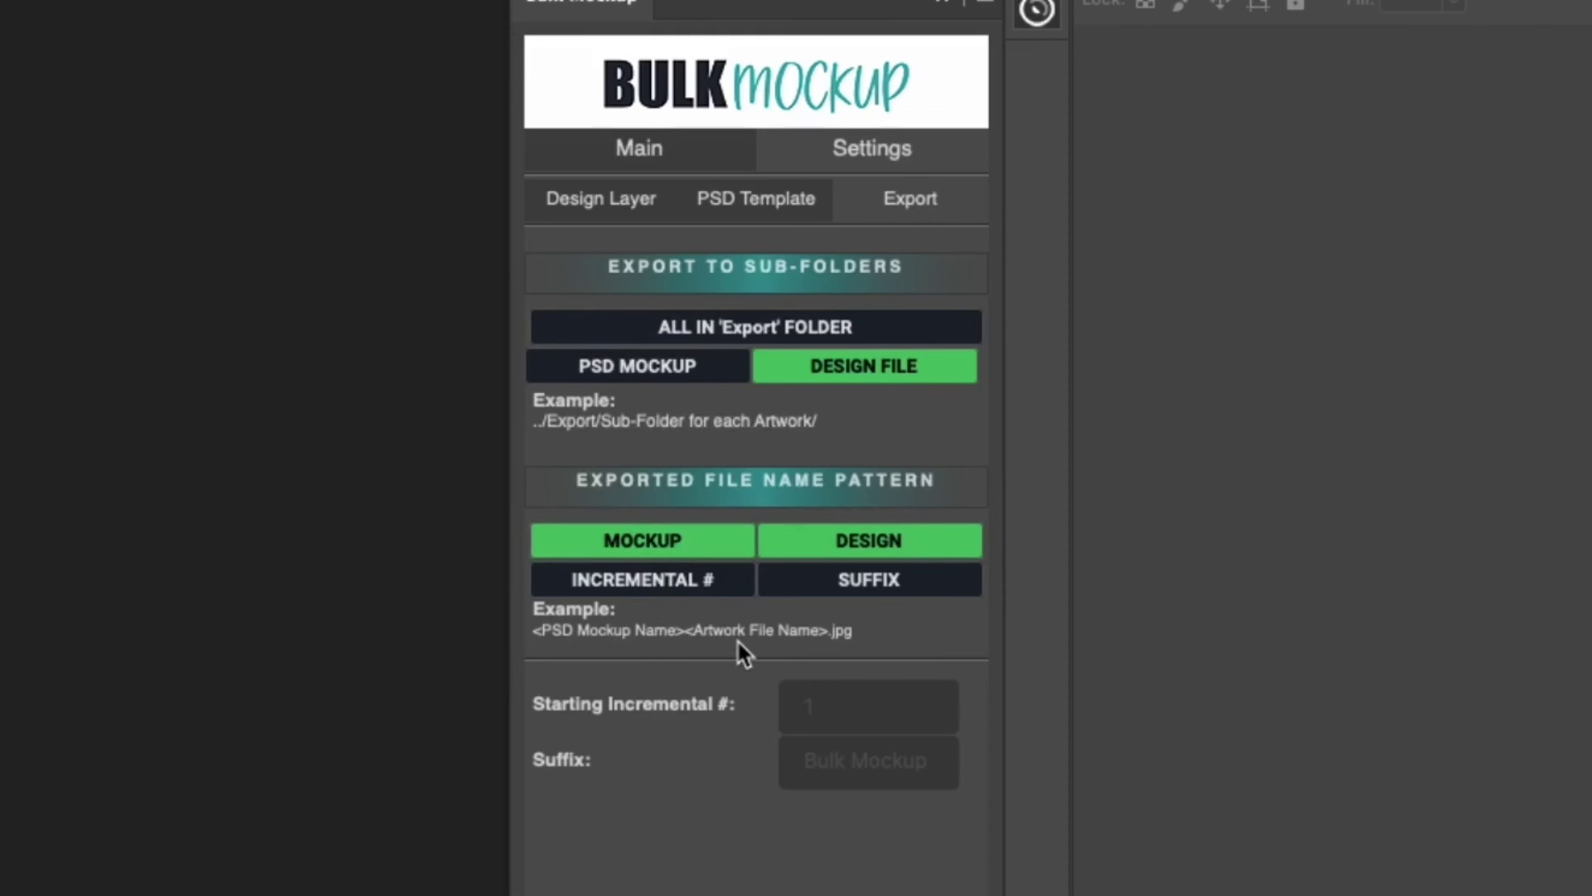
Set the file name pattern to the design name followed by the mockup name.
click(861, 549)
click(686, 549)
click(817, 552)
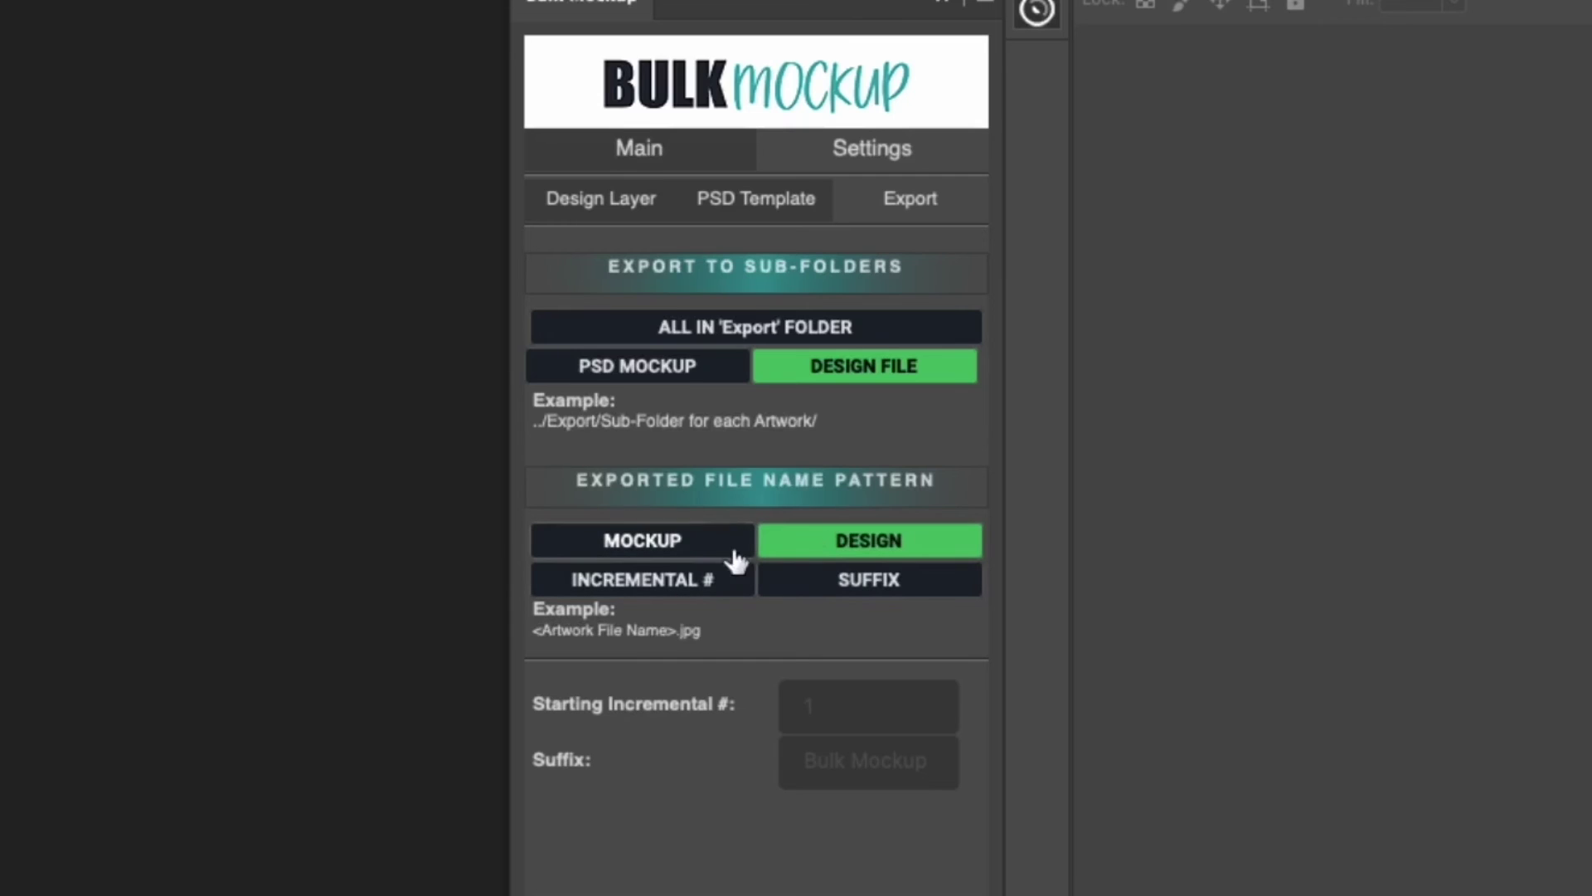
click(676, 550)
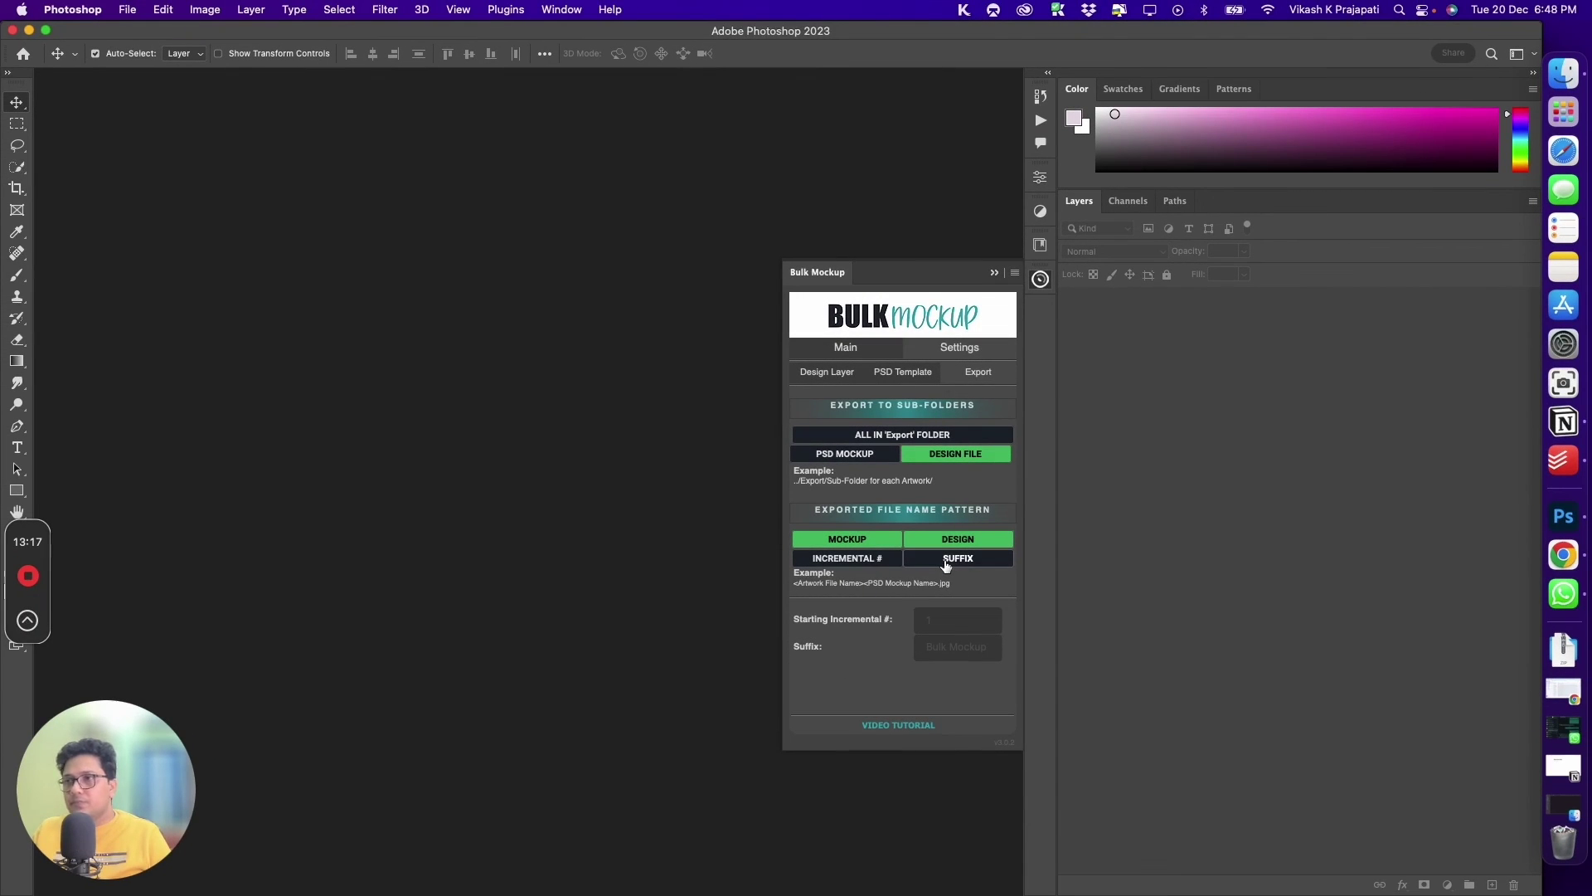
Start generating the hoodie mockups from the Main view, then bring up Mission Control.
click(841, 349)
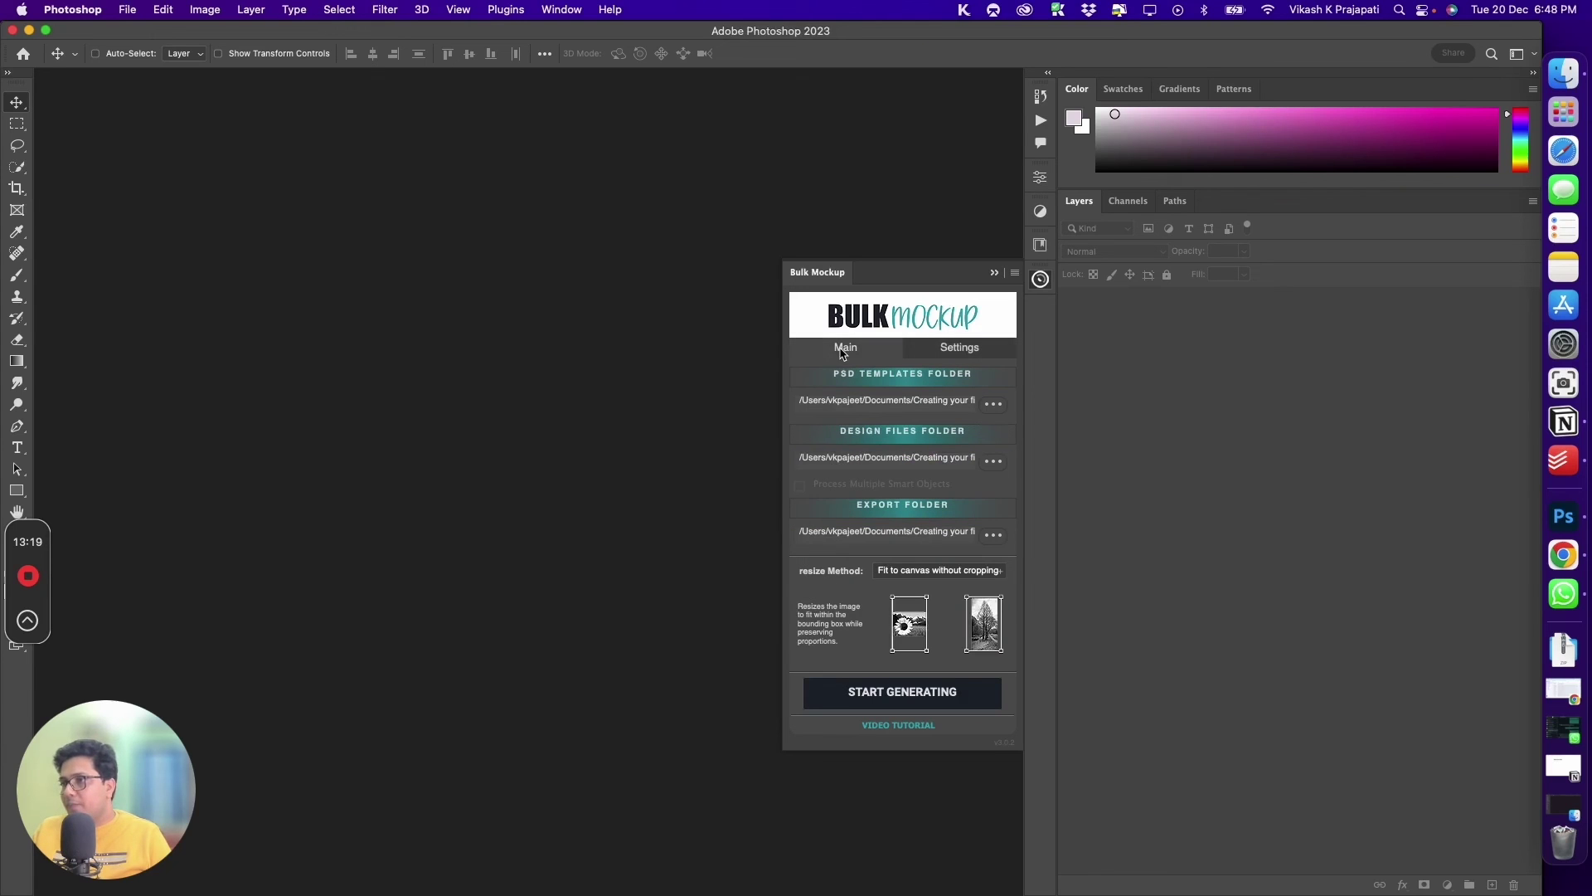
click(911, 701)
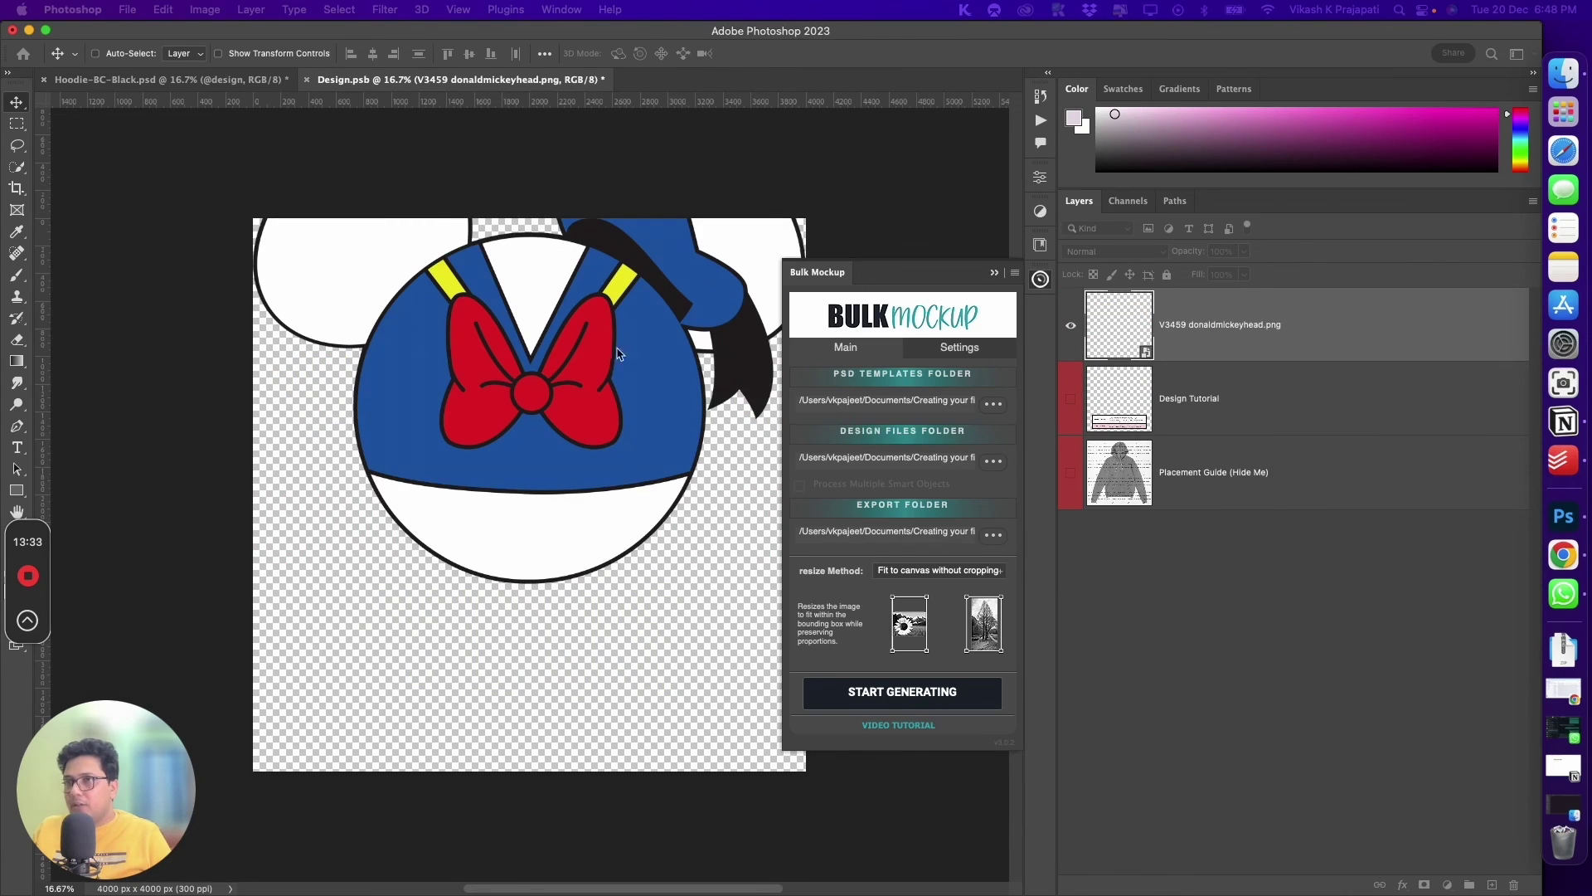
key(ctrl+Up)
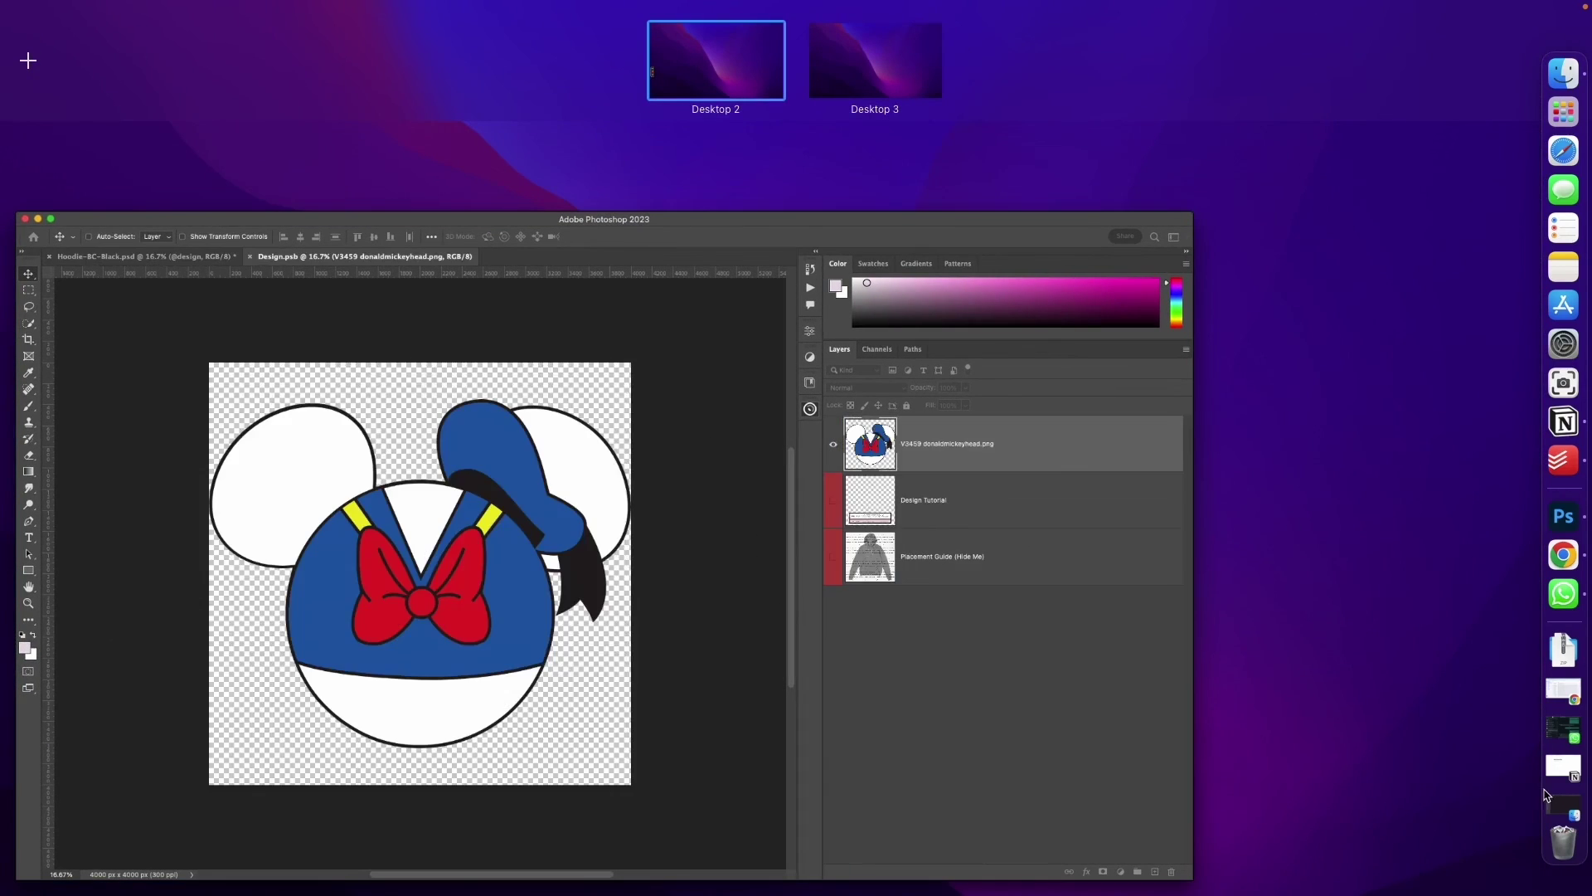
Restore the Export folder window, open the mickeyhalloween sub-folder and enlarge its thumbnails.
click(1564, 808)
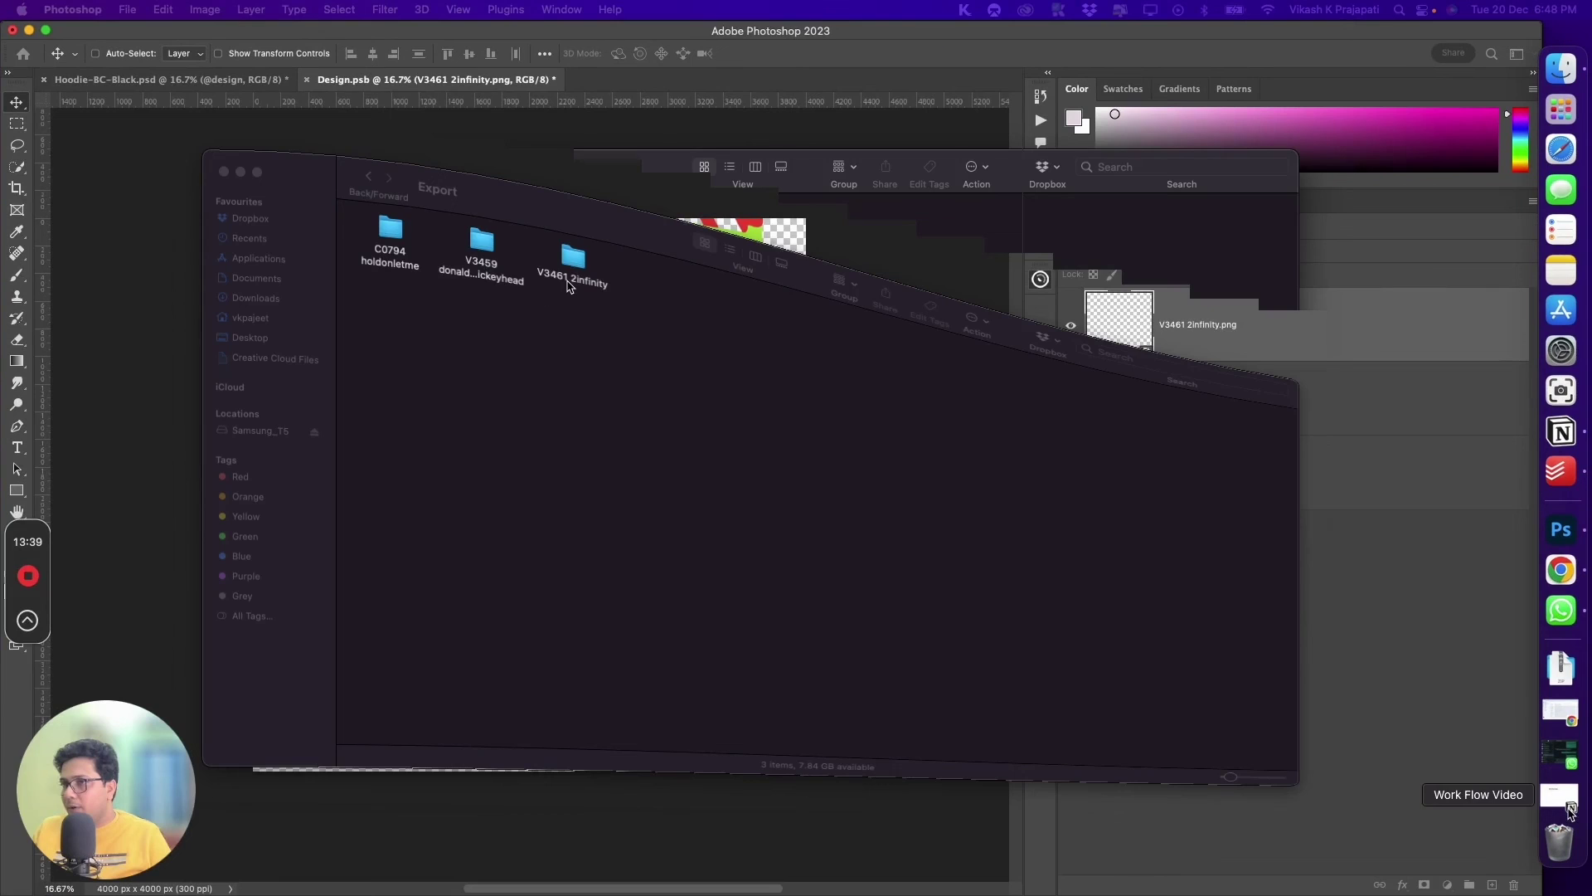
drag(567, 166, 1050, 189)
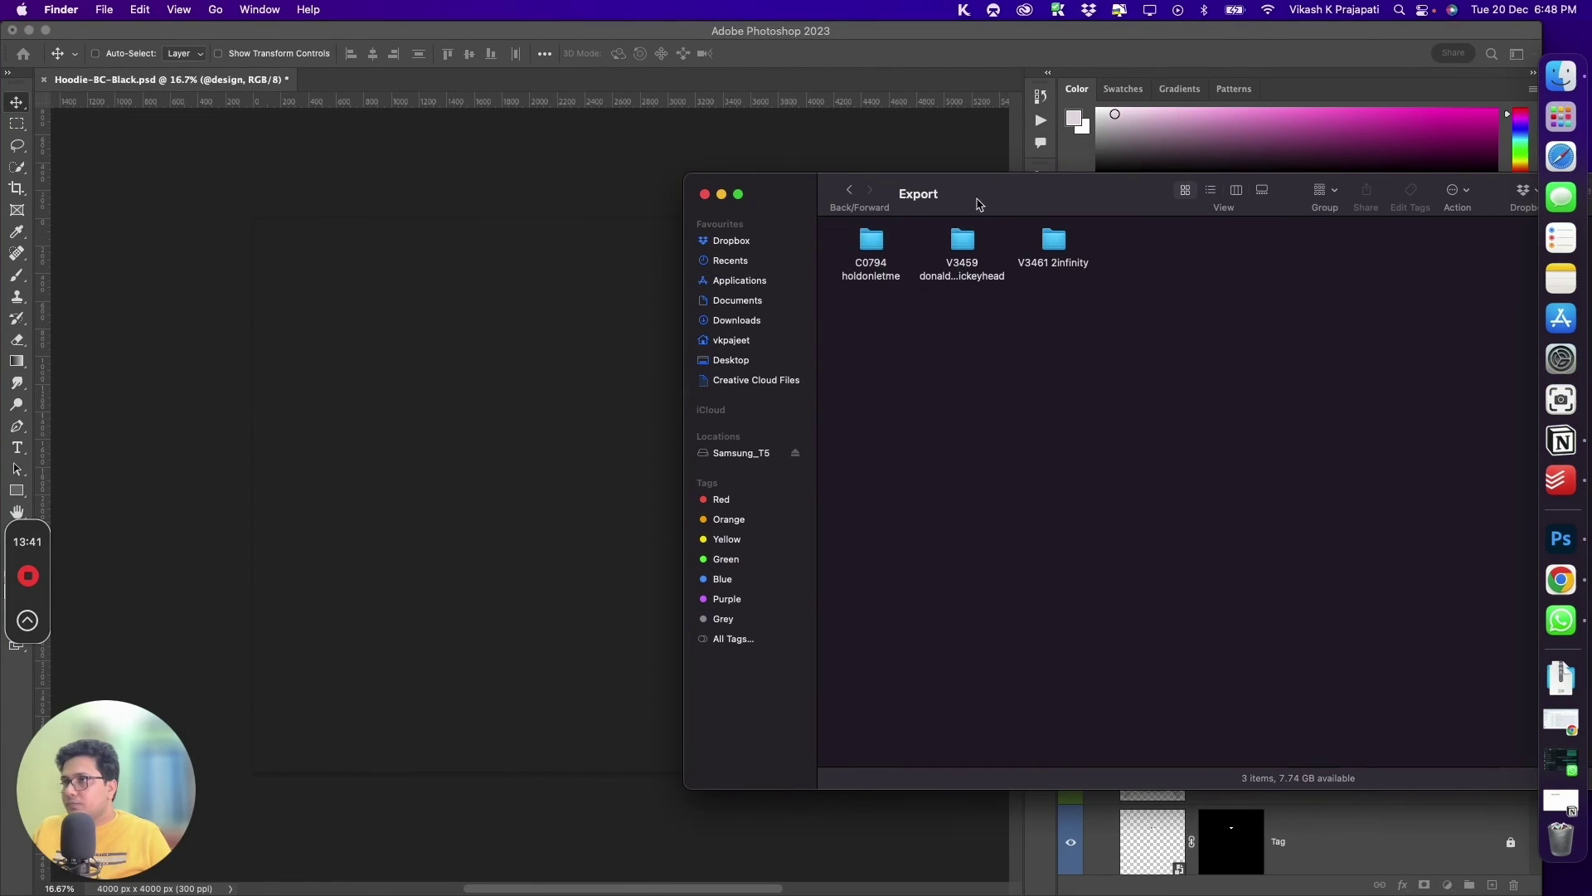
click(850, 191)
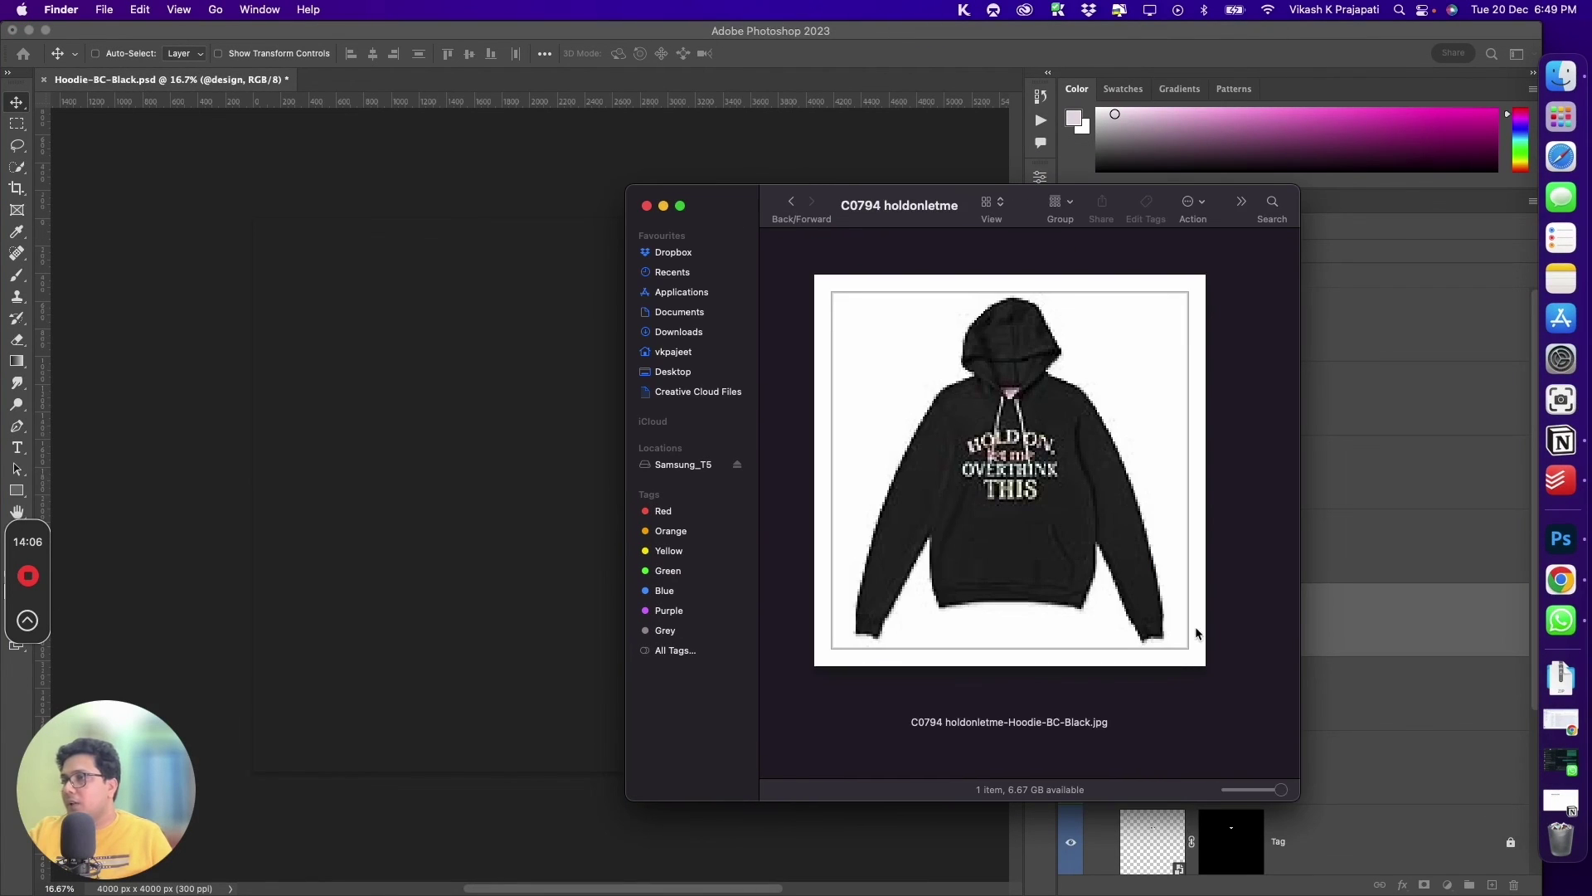
click(792, 202)
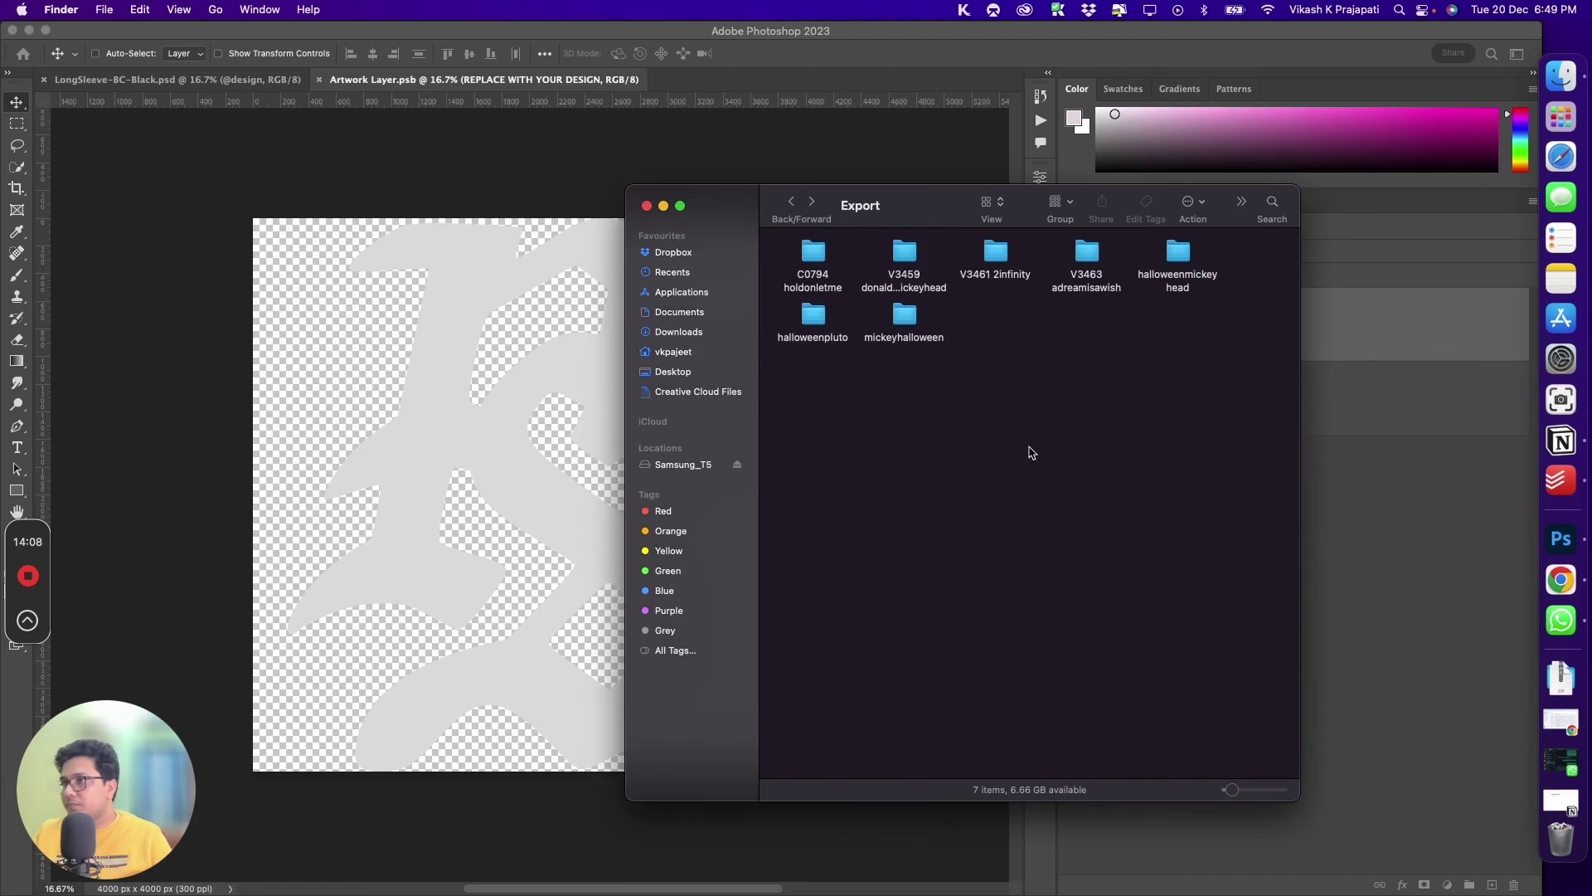
double_click(911, 321)
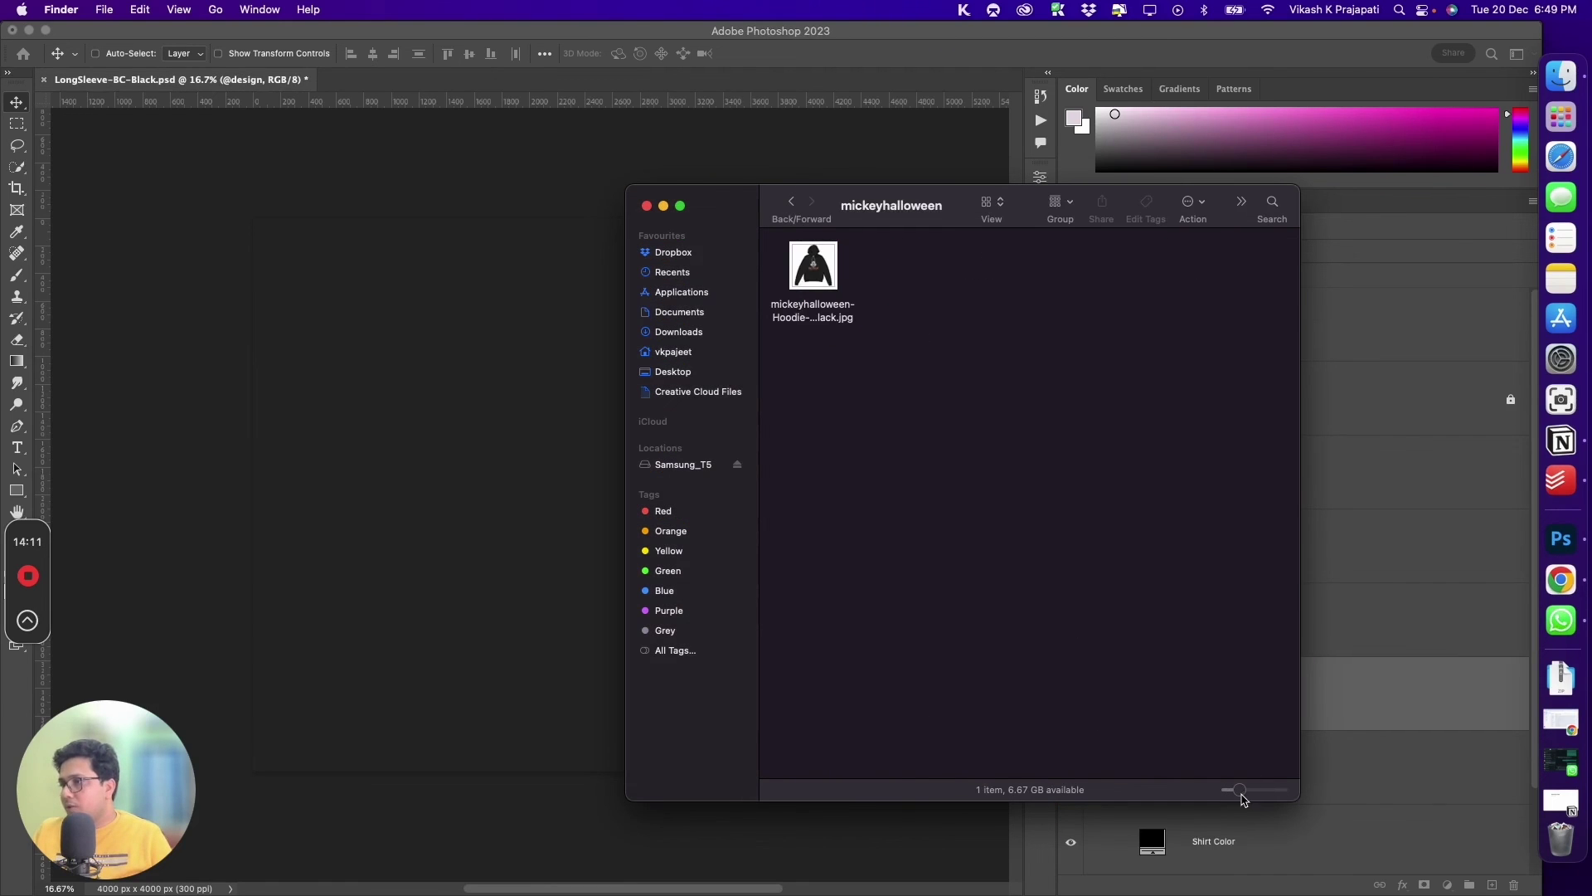
drag(1239, 789, 1272, 790)
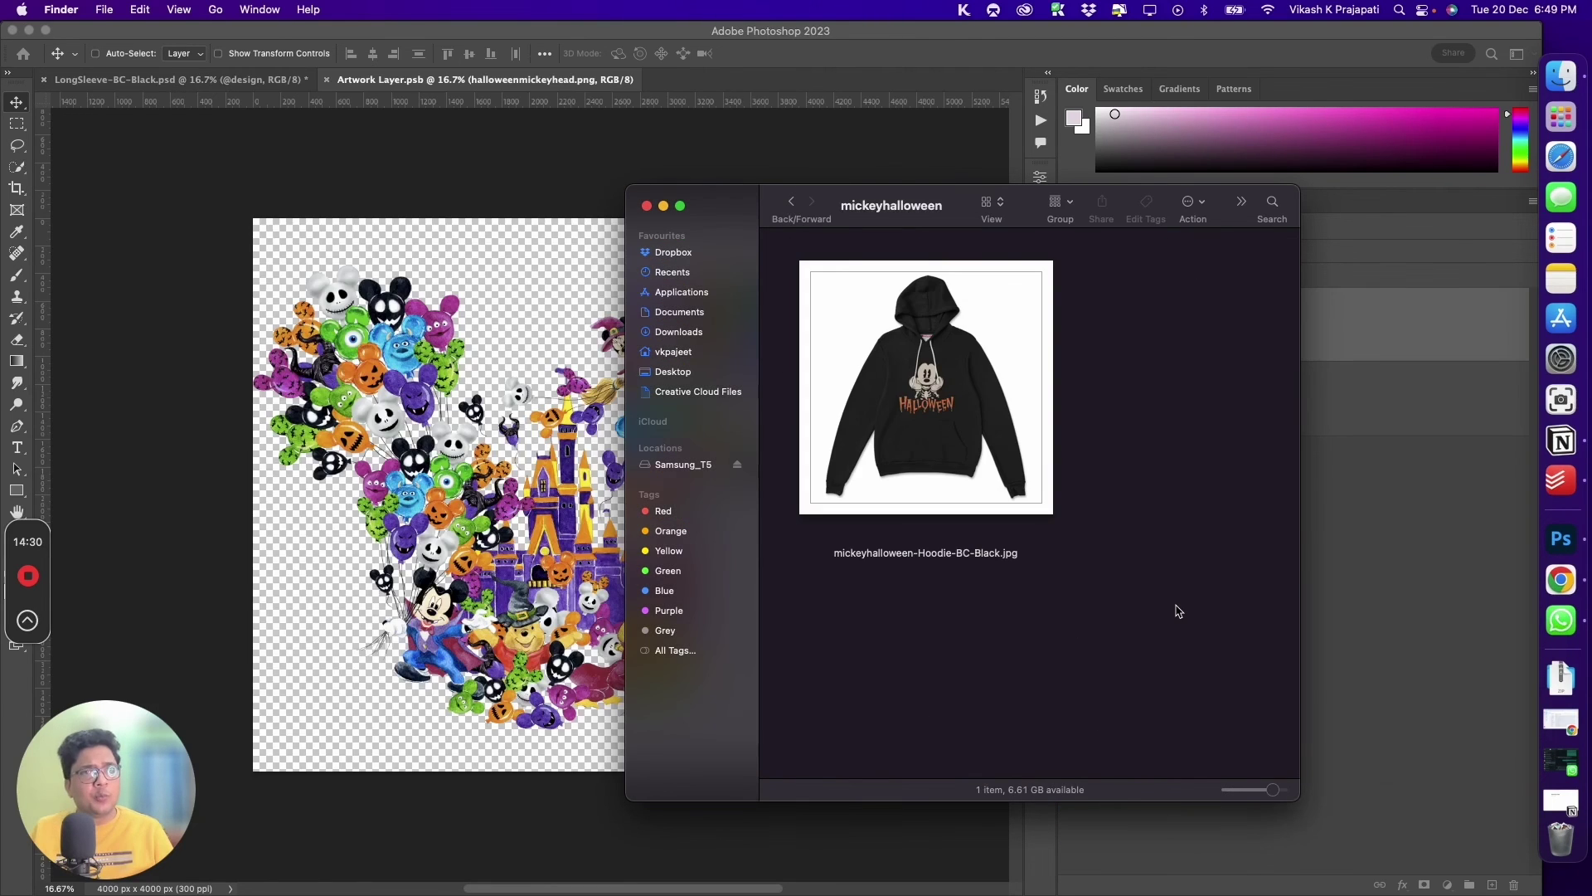